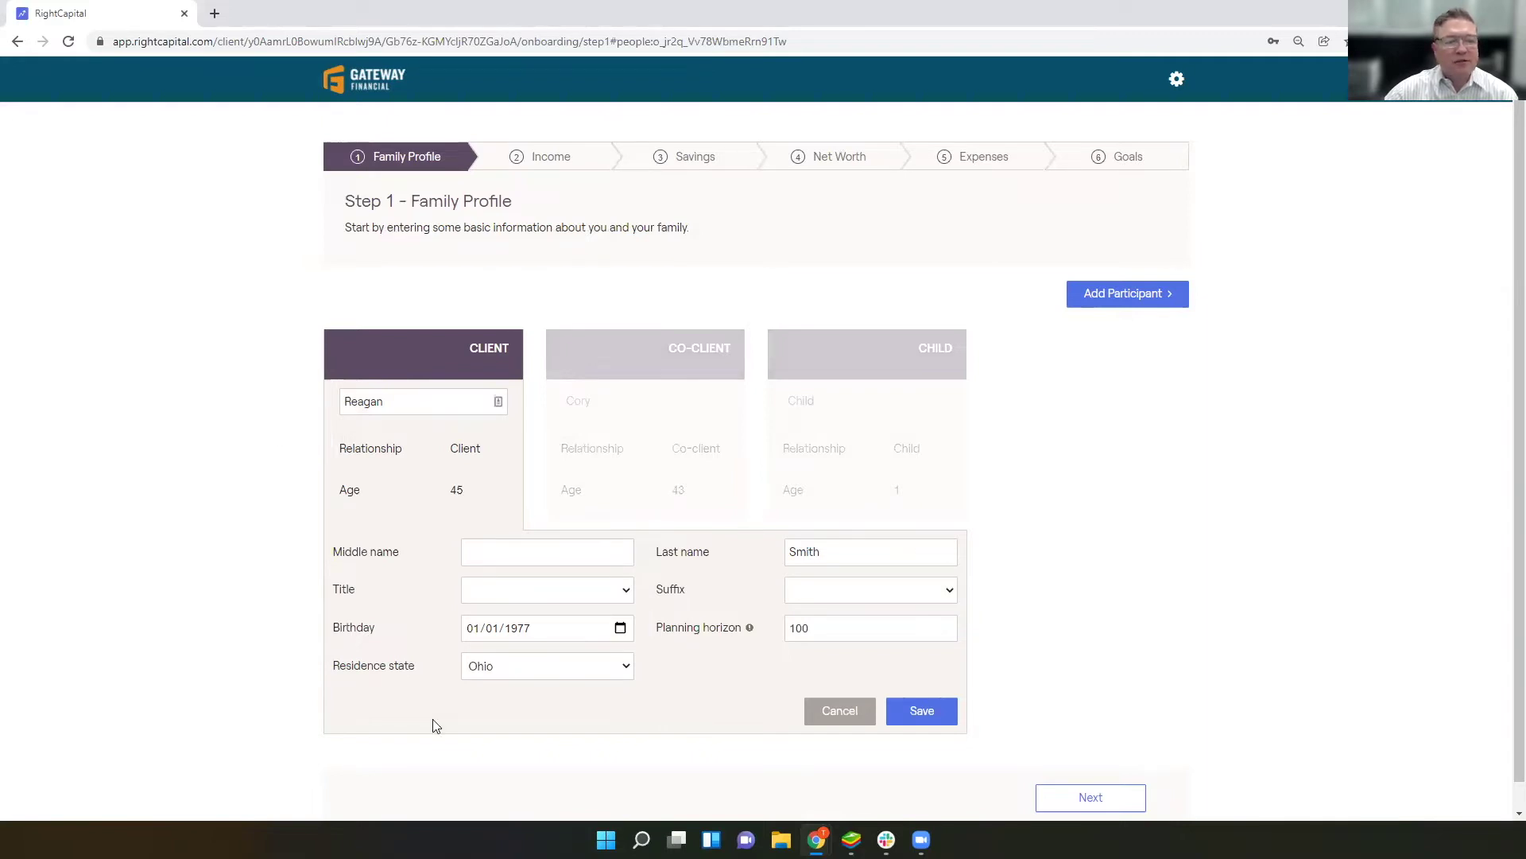
- Open the co-client's profile and the existing child's profile to review their personal details
click(643, 360)
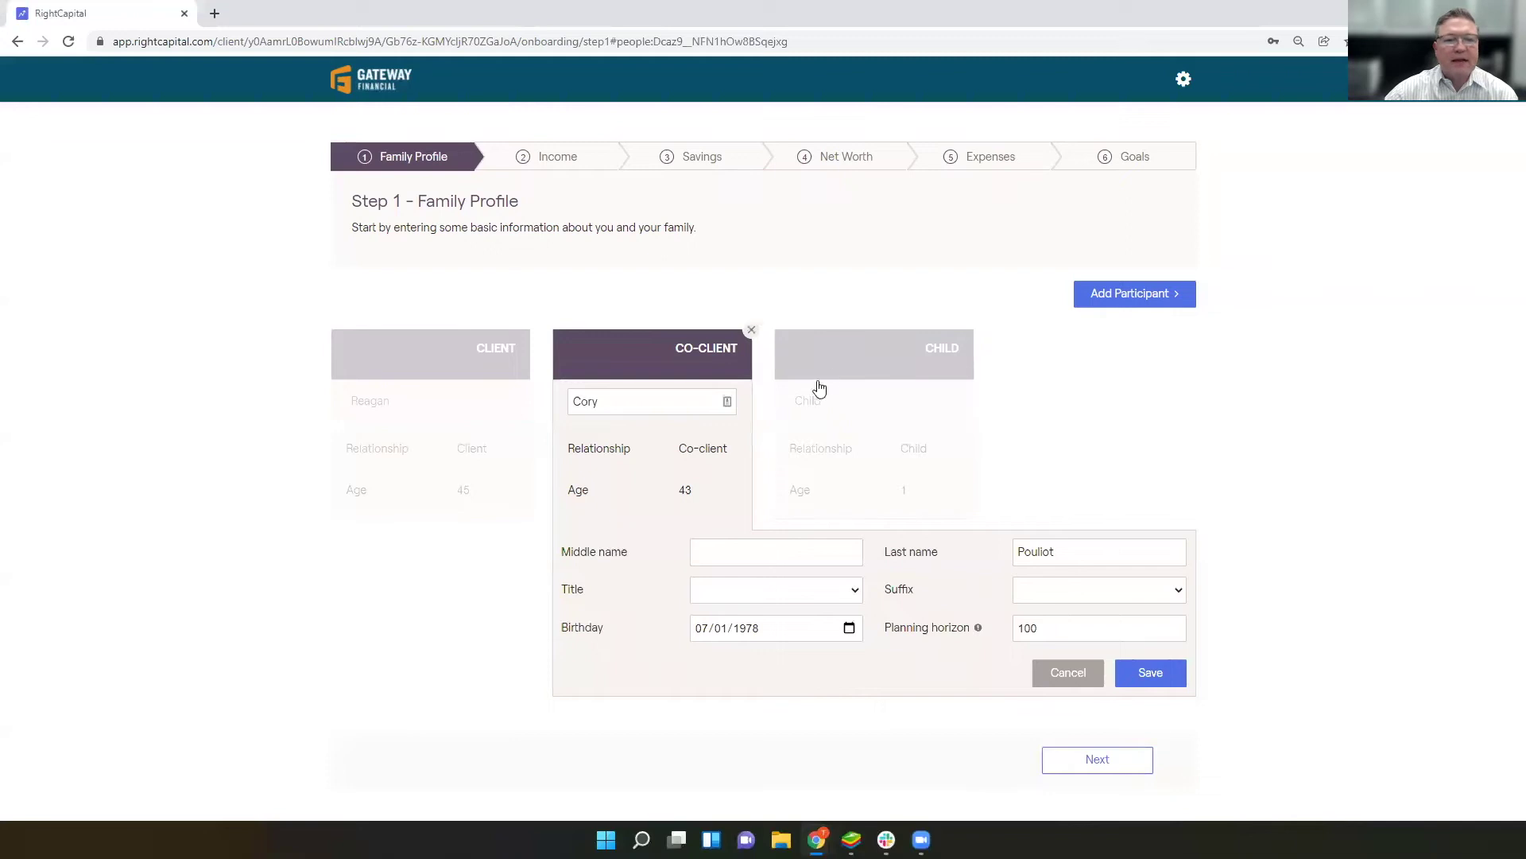
click(851, 347)
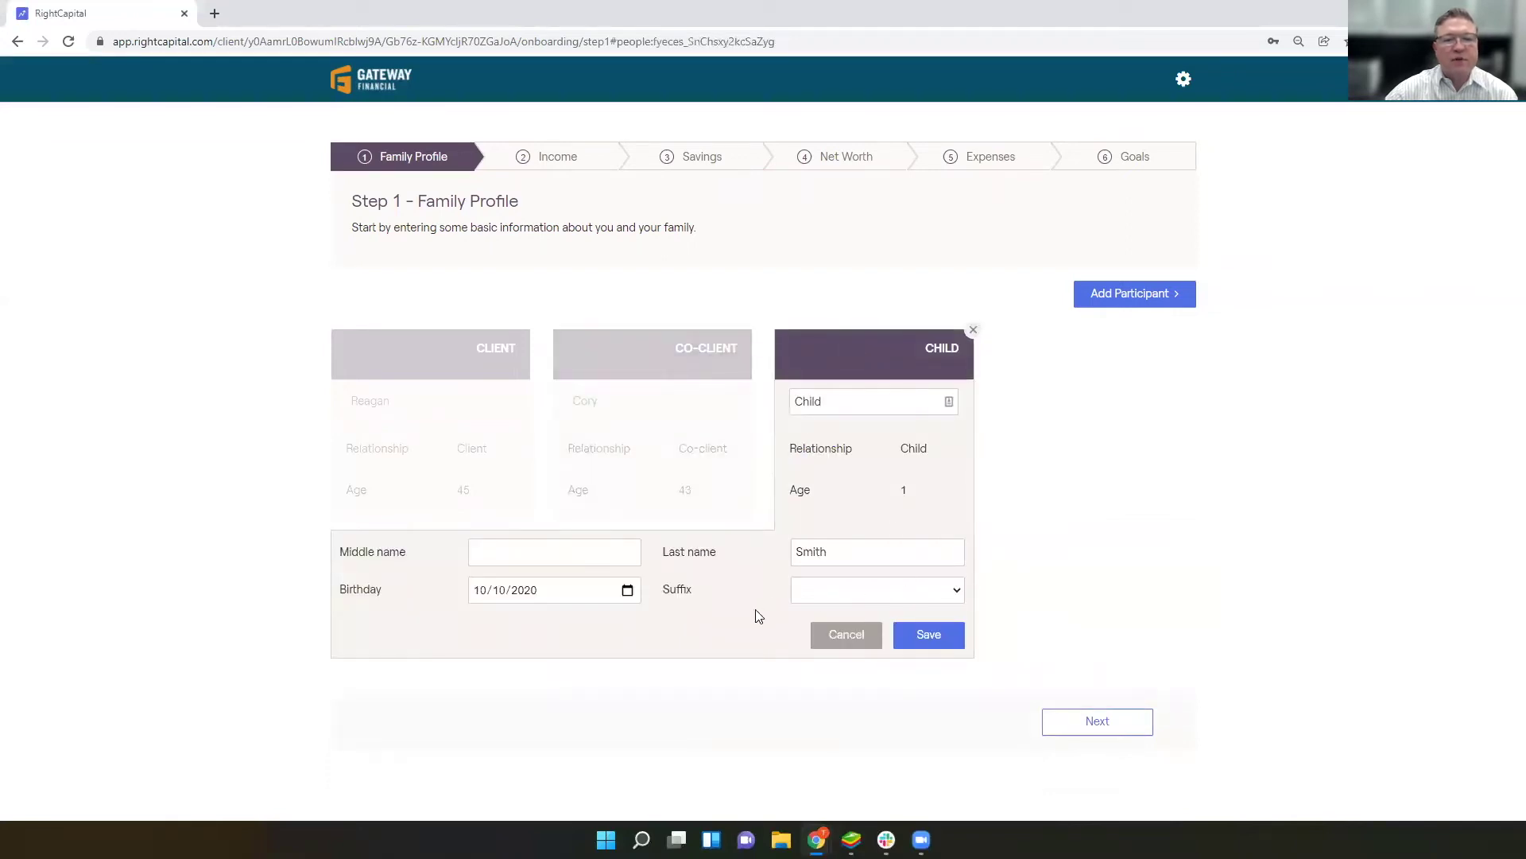
- Add another child participant to the family profile, and delete the new participant
click(1150, 299)
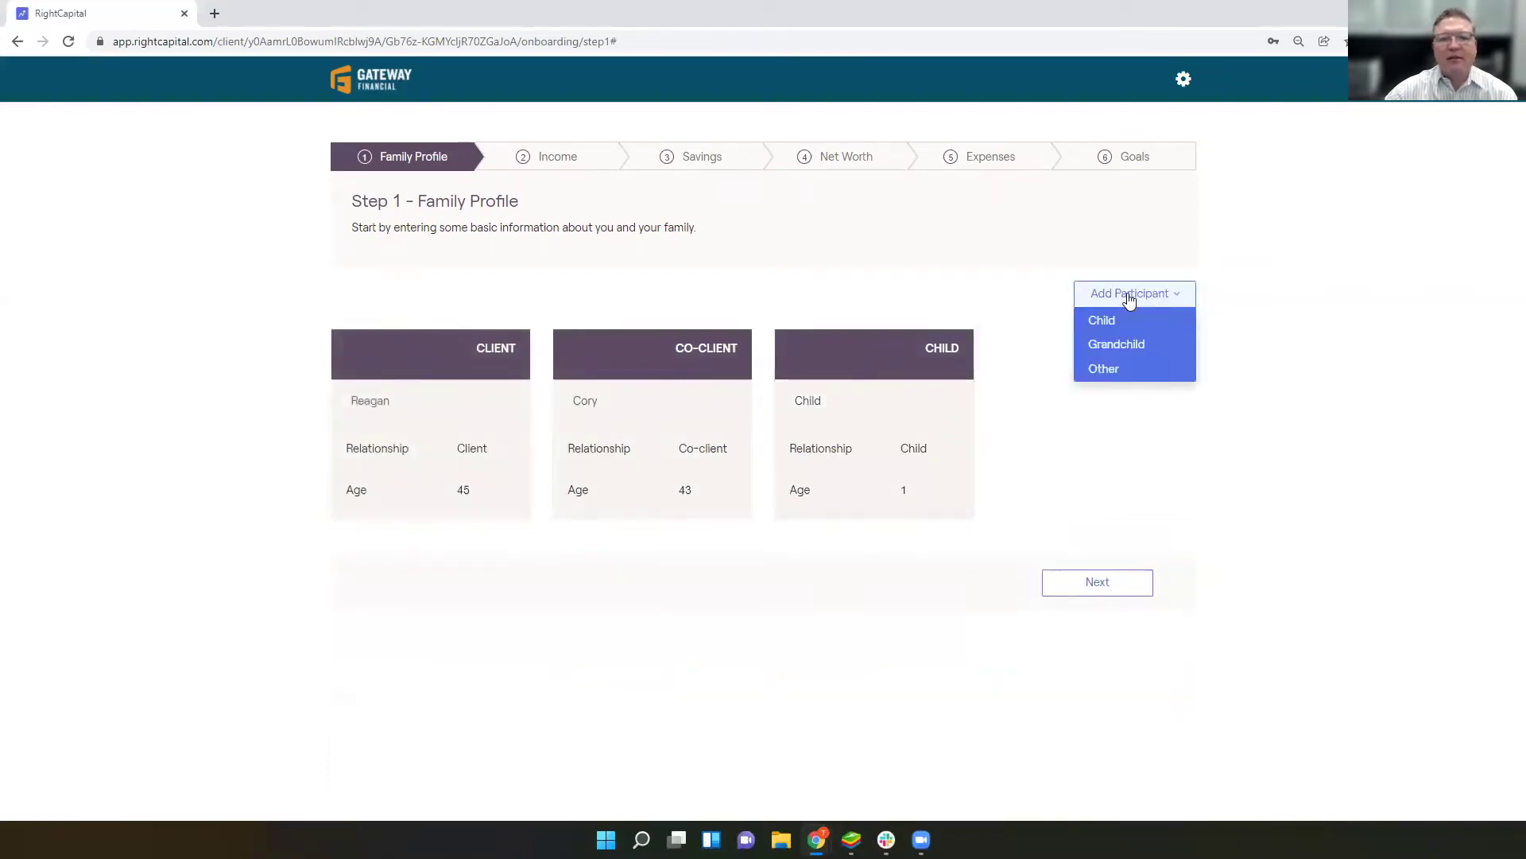
click(1101, 319)
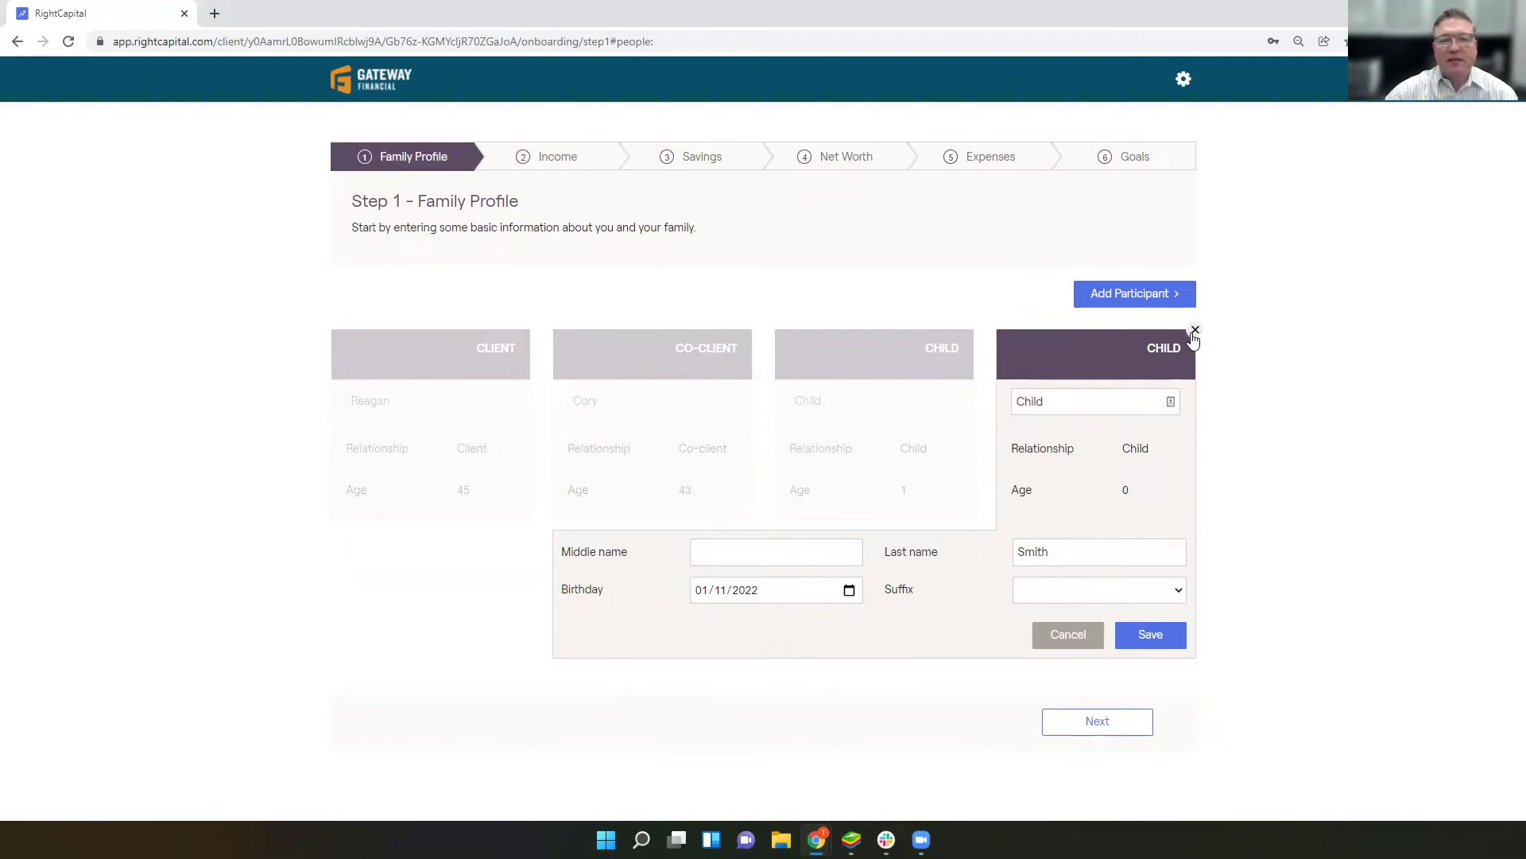
click(1195, 330)
click(1157, 295)
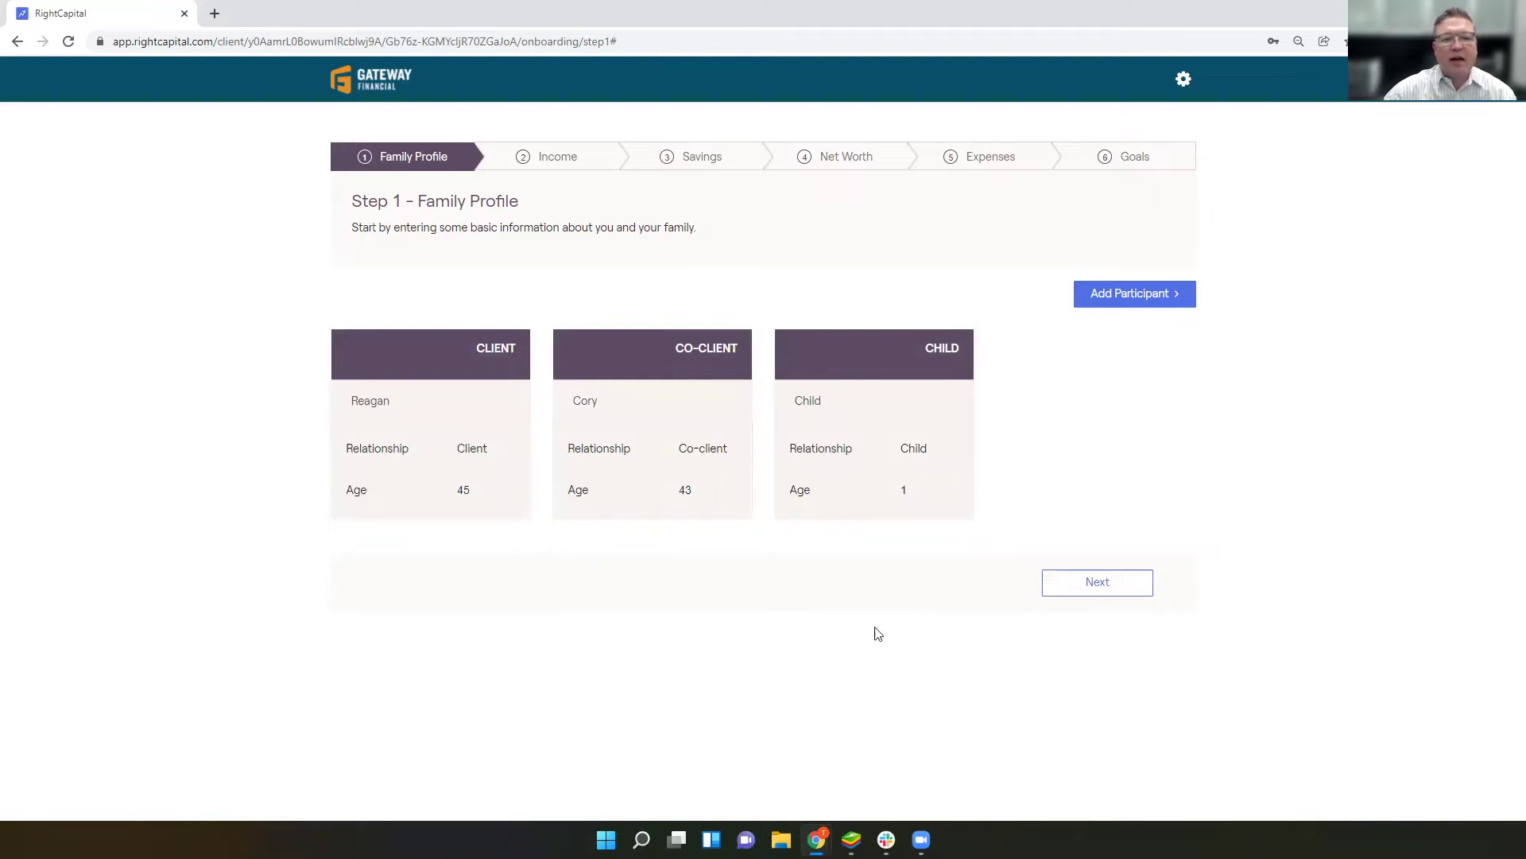
- Continue to the Income step and examine the client's and co-client's salary details, including the annual increase
click(1121, 583)
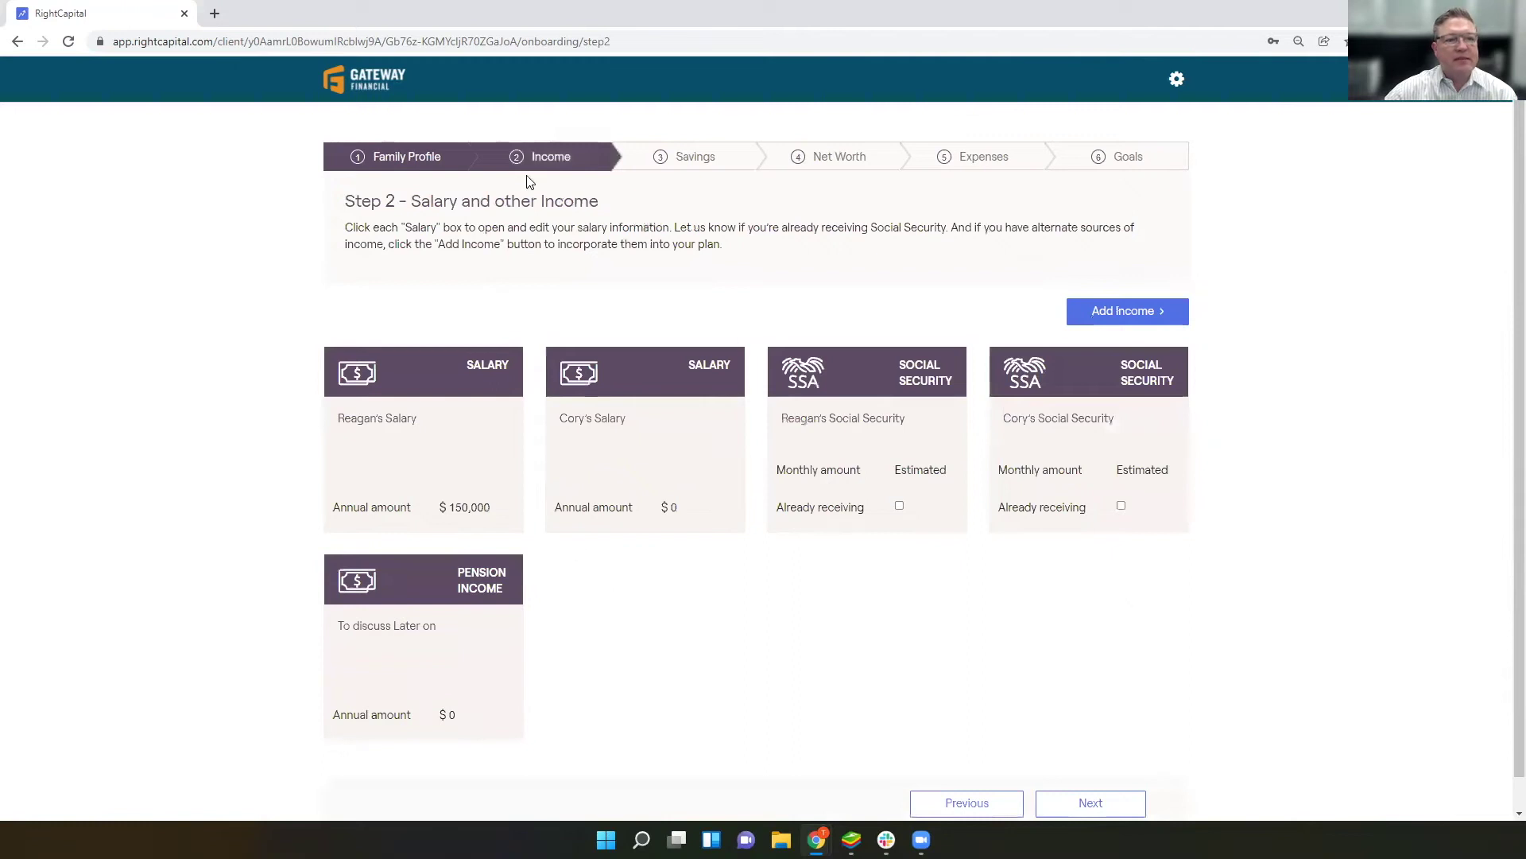
click(460, 418)
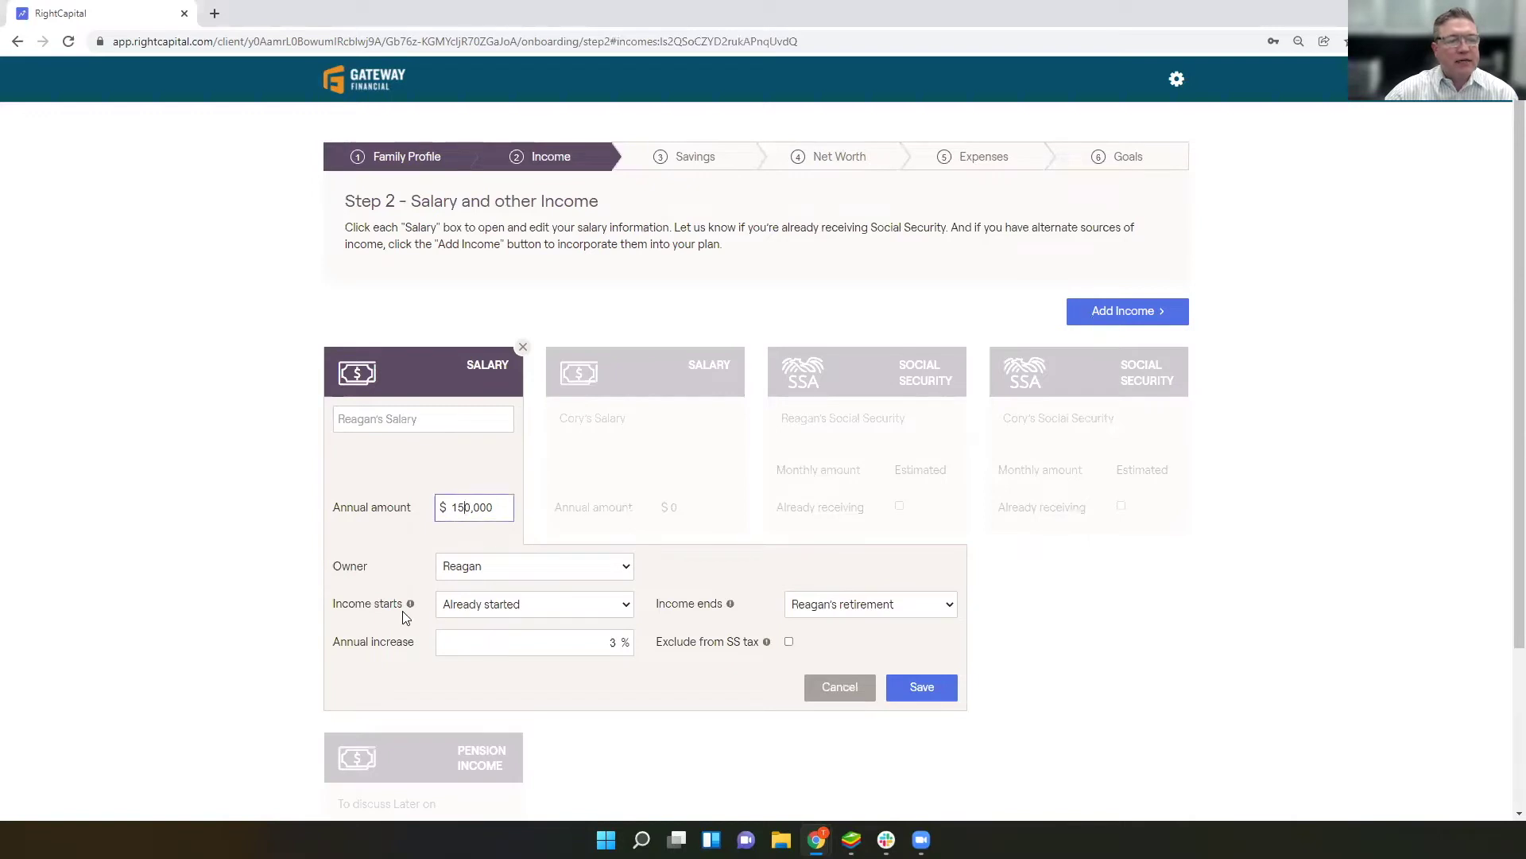
click(564, 643)
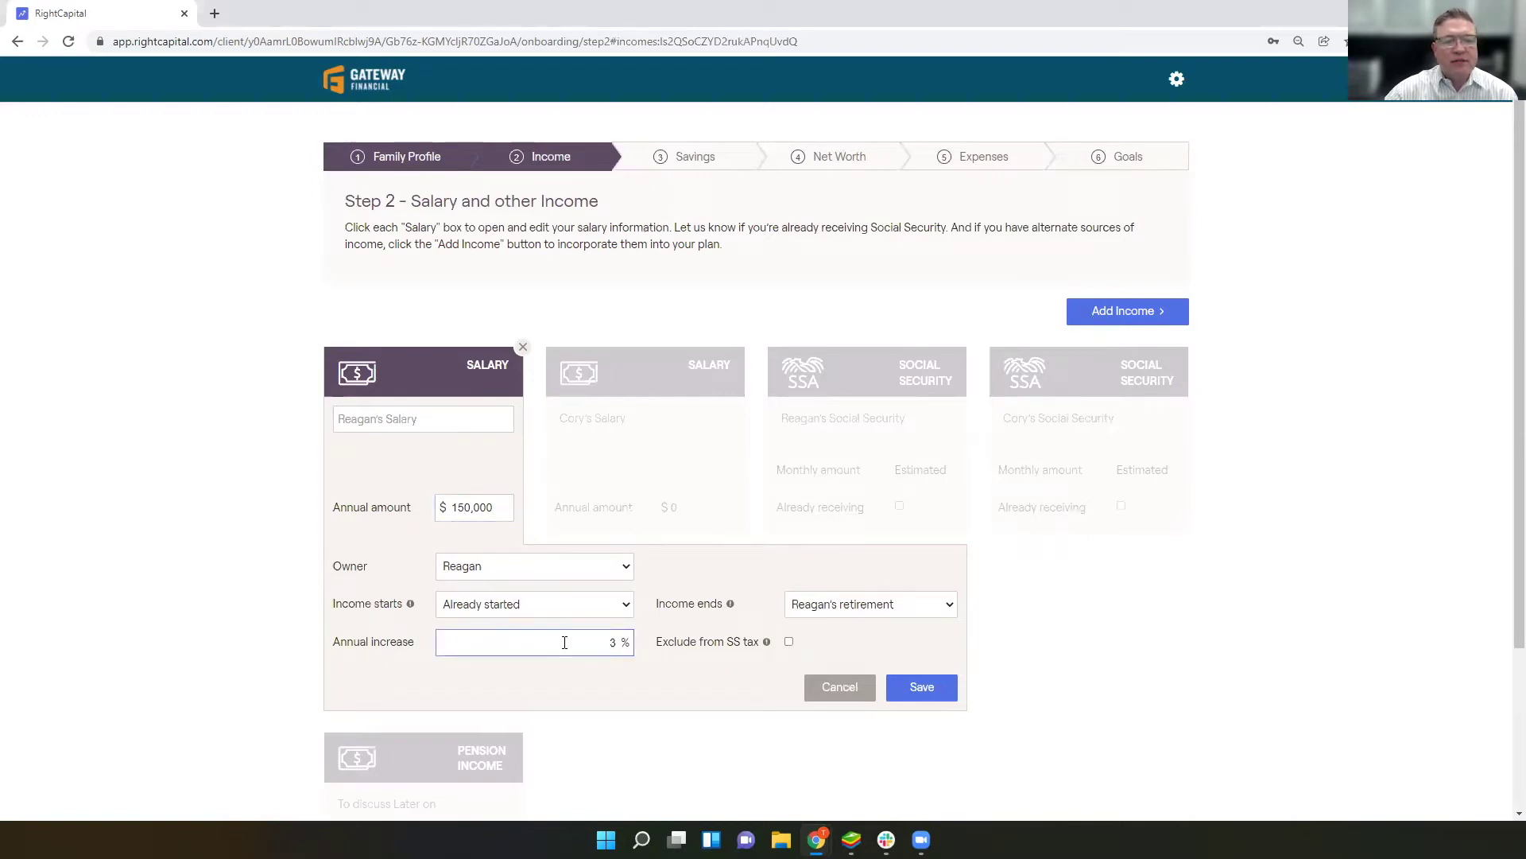
click(677, 369)
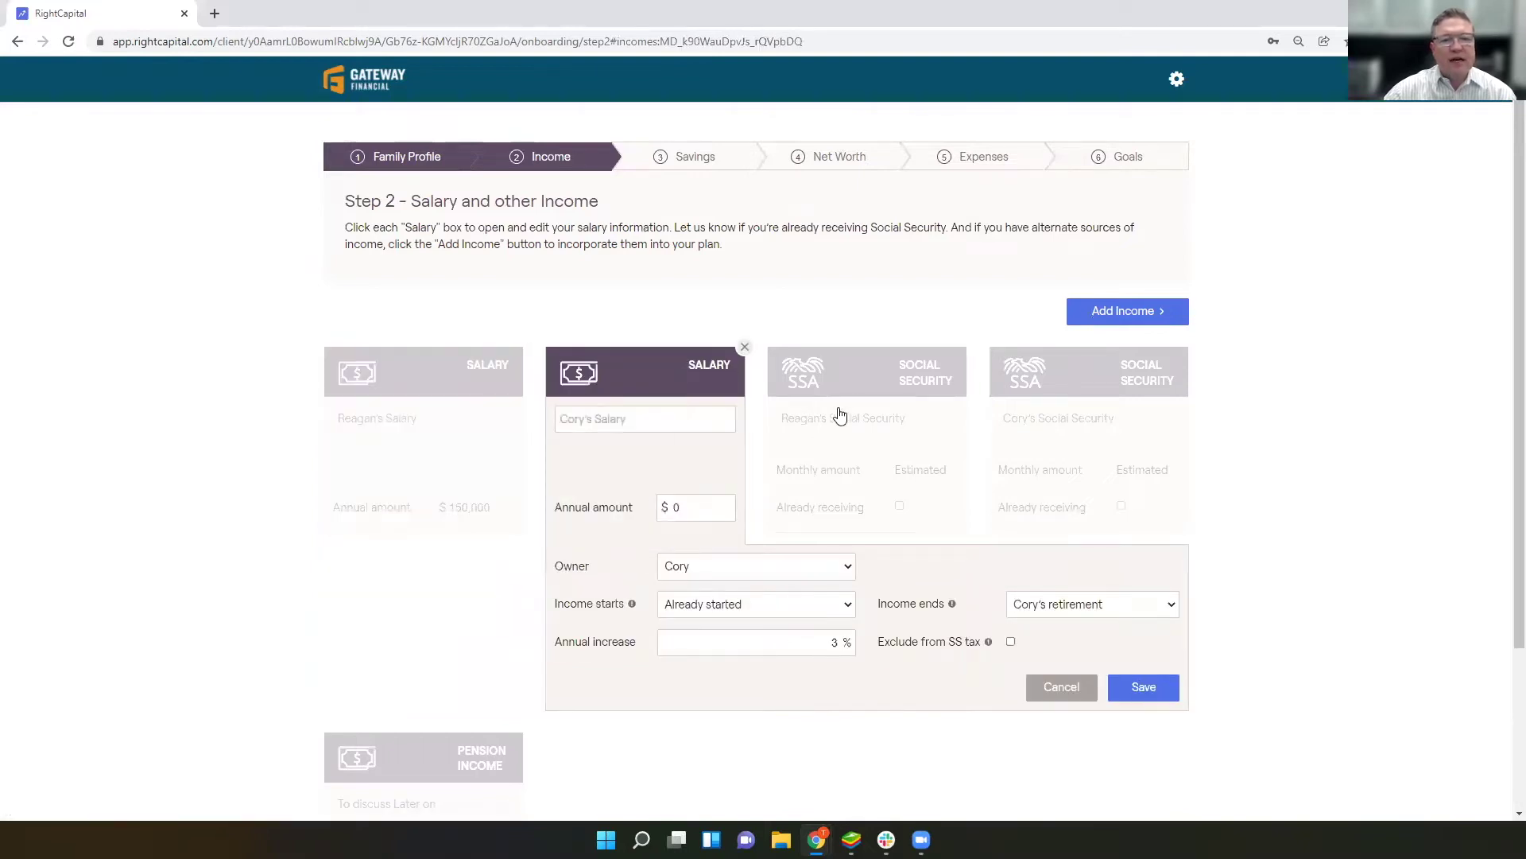
- In the client's Social Security, try the simple estimate, and set the estimated benefit amount back to Based on full retirement benefit
click(865, 385)
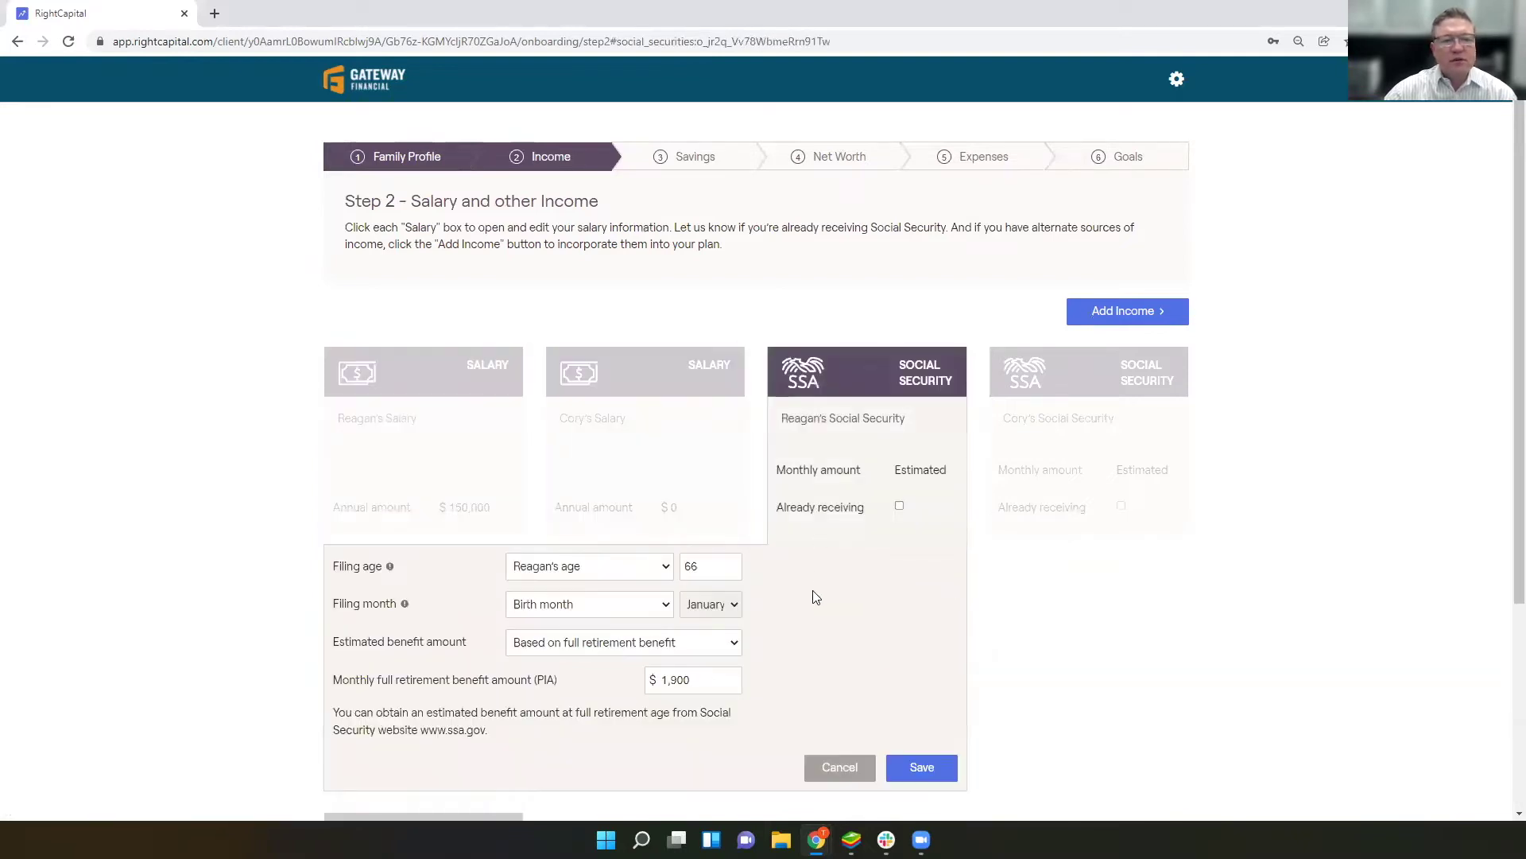
scroll(812, 590, down, 1)
click(705, 557)
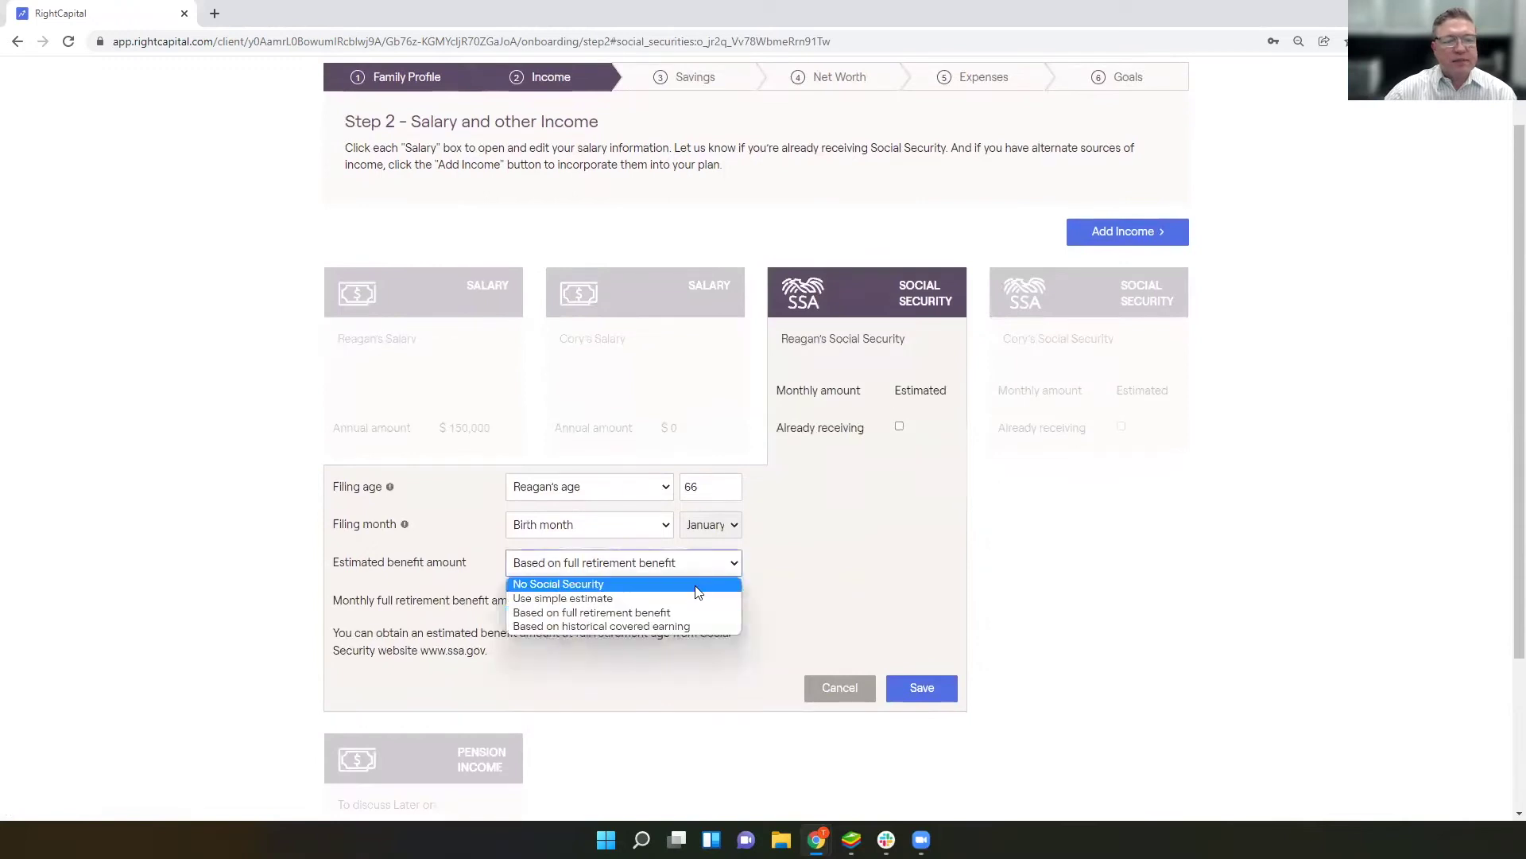
click(691, 600)
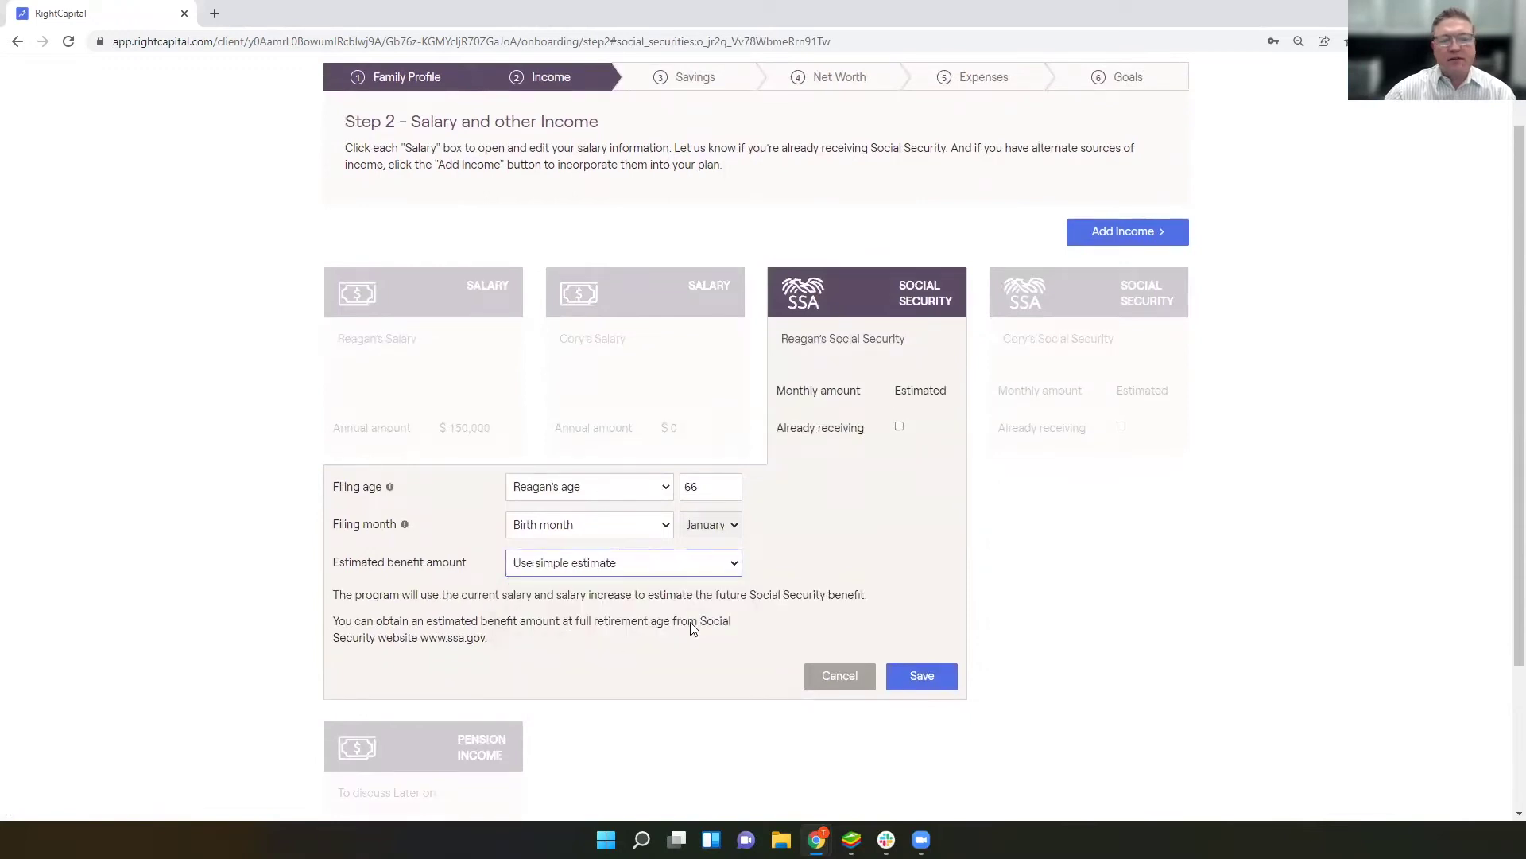
click(734, 572)
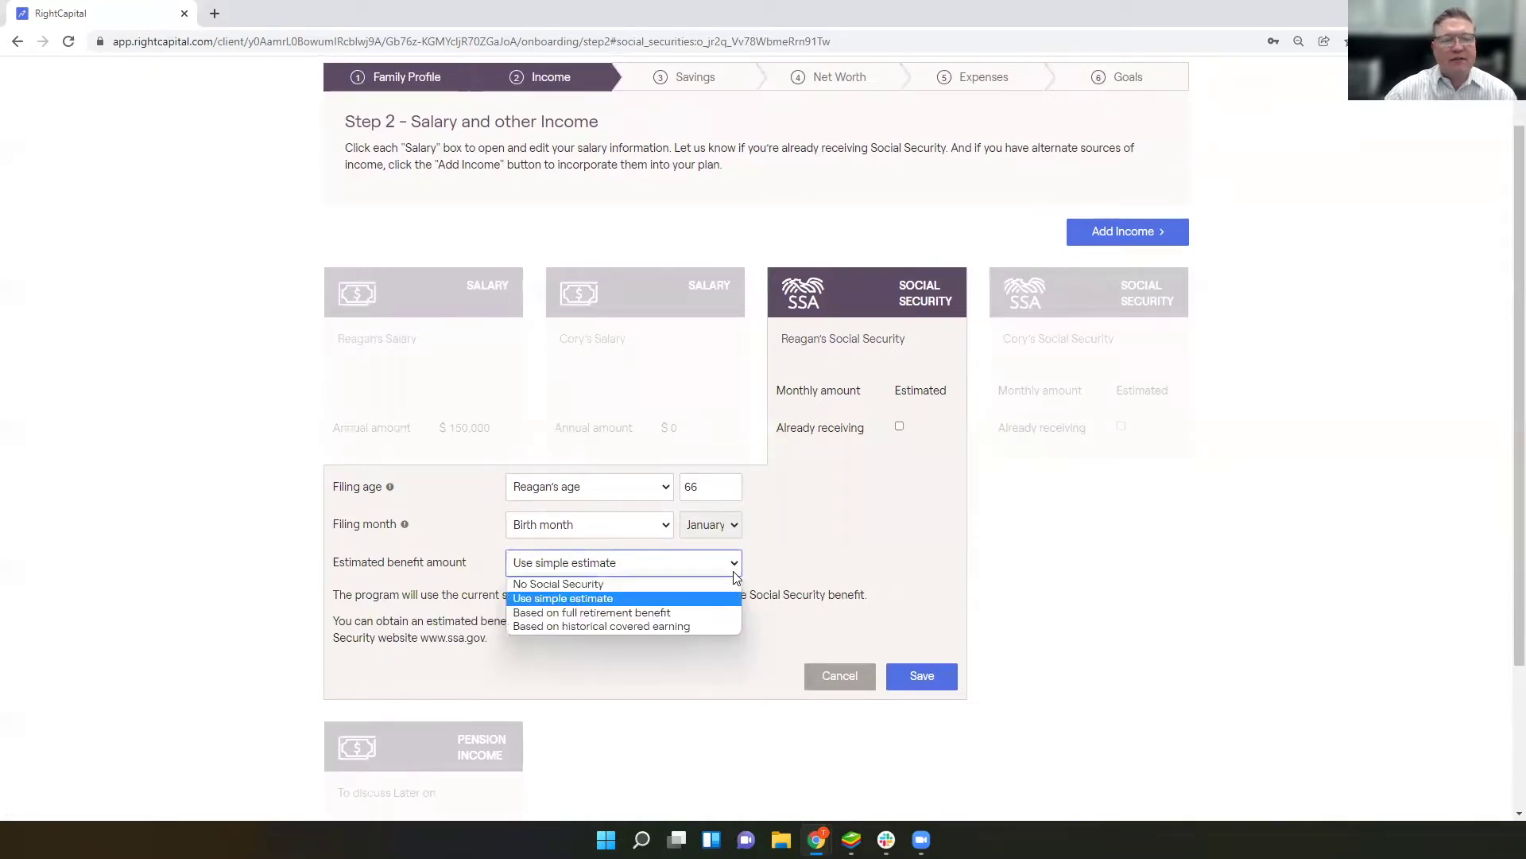
click(672, 611)
click(705, 600)
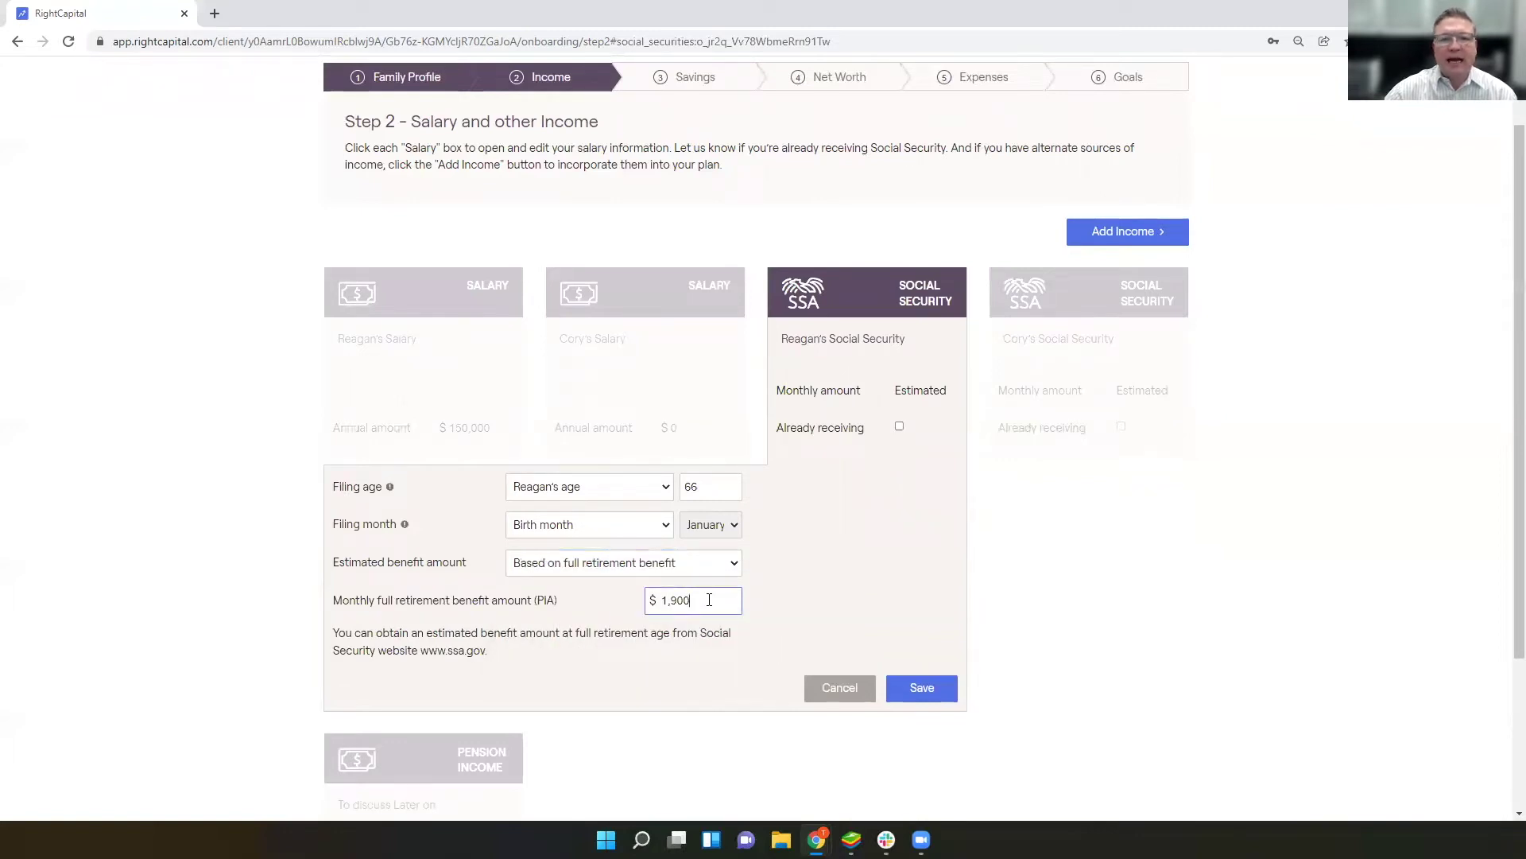
- Try the Already receiving option for the client's Social Security, turn it back off, and save the entry
click(899, 427)
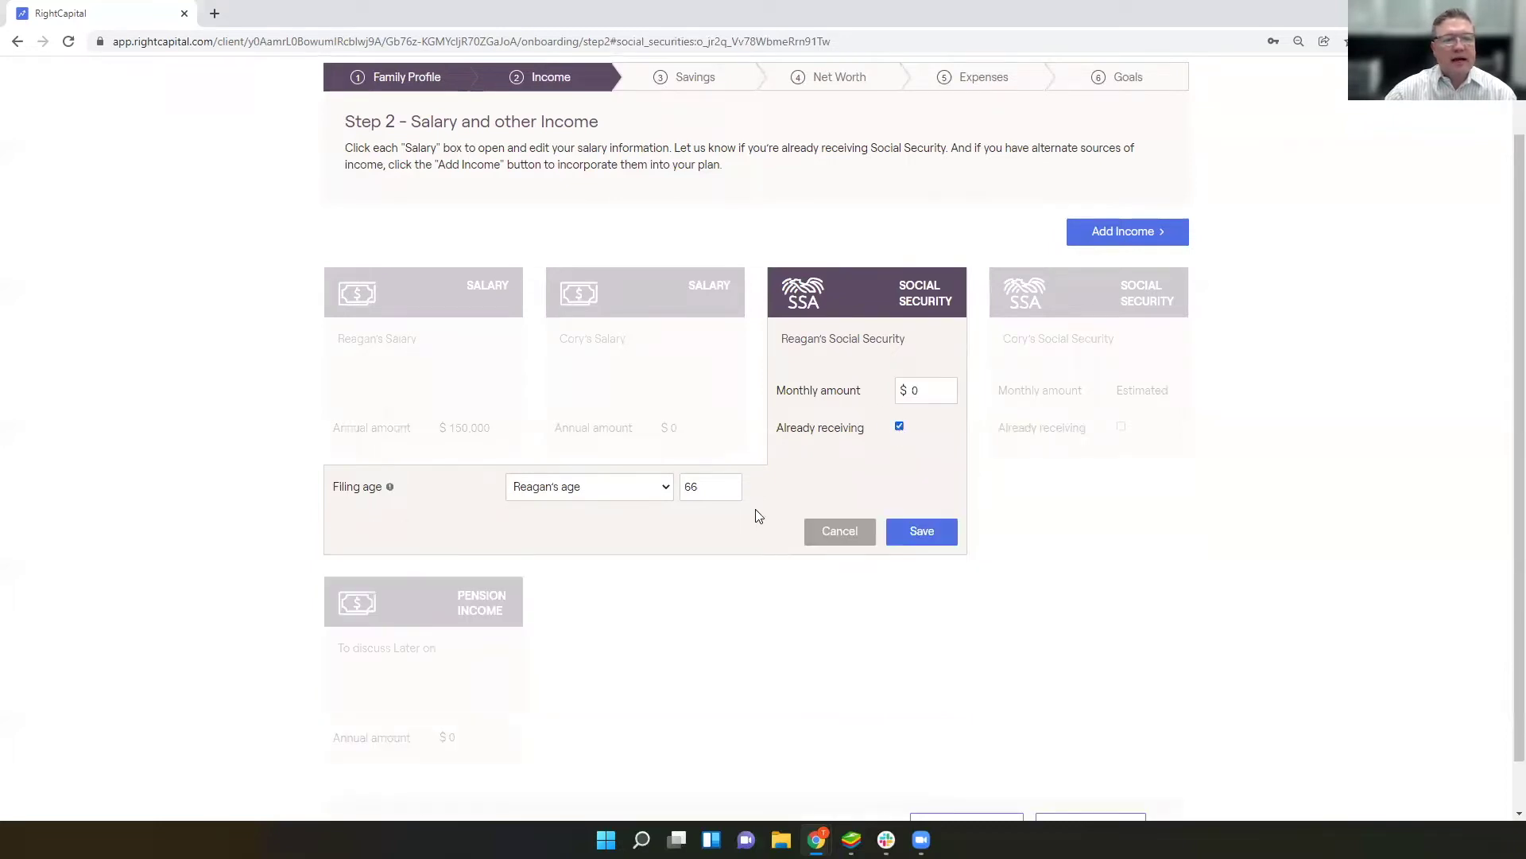
click(932, 391)
click(899, 427)
click(924, 687)
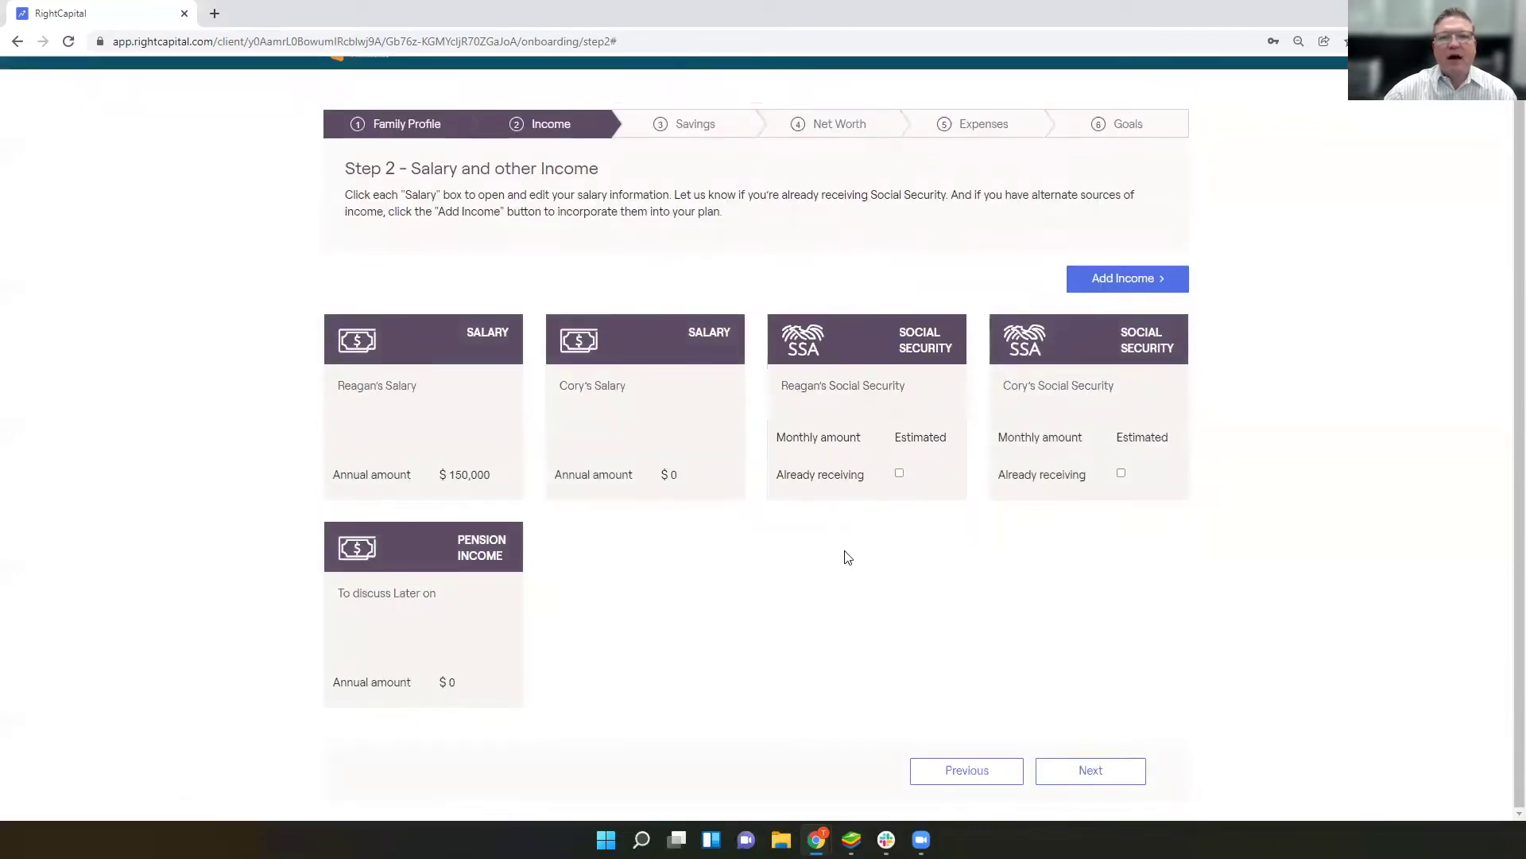
- Add a new pension income for the client, and delete the new entry
click(1133, 278)
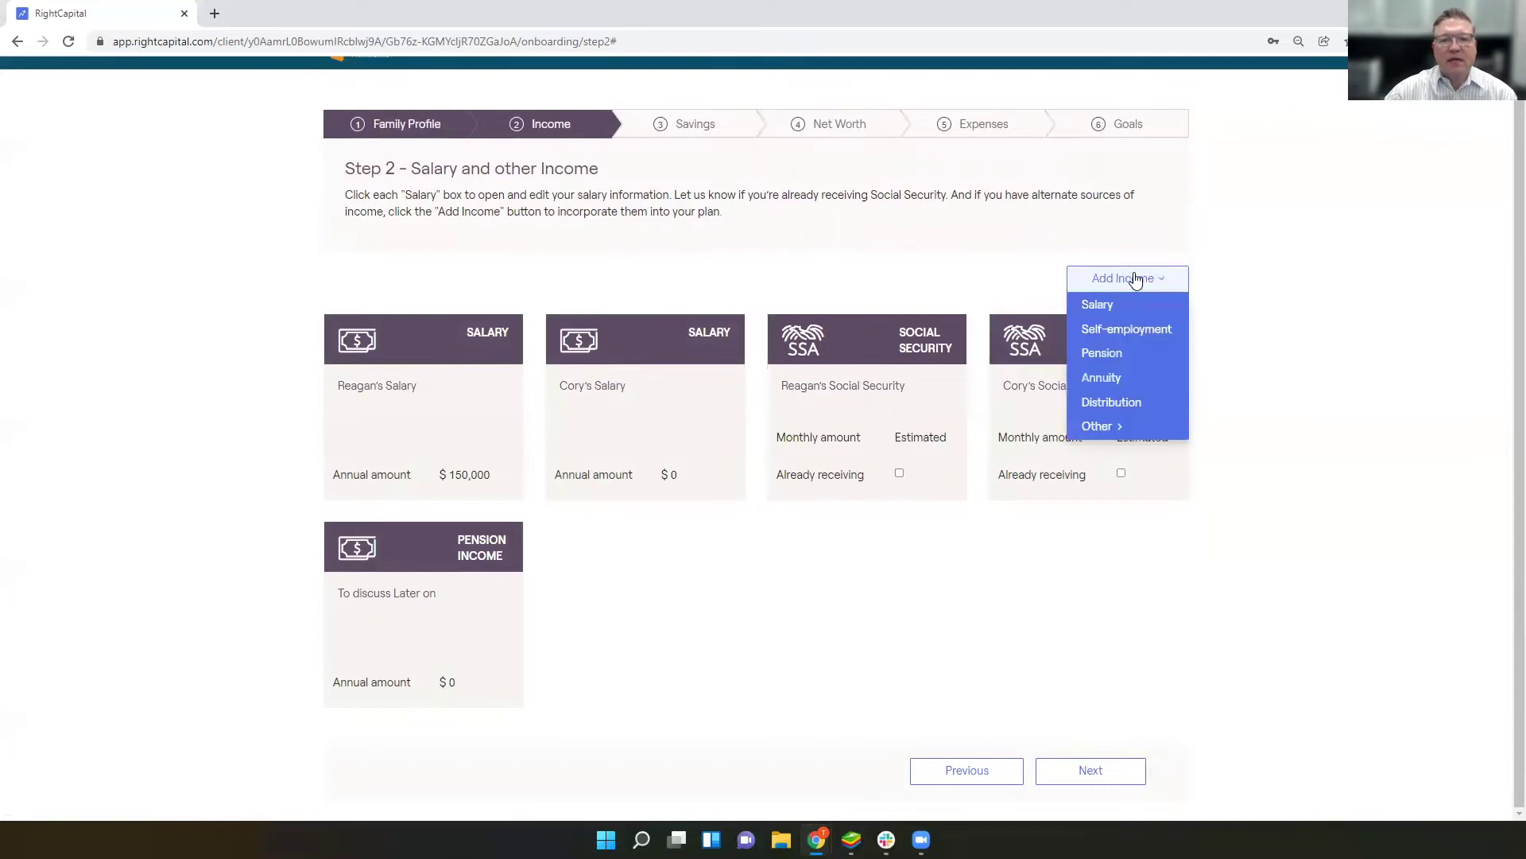
click(1111, 356)
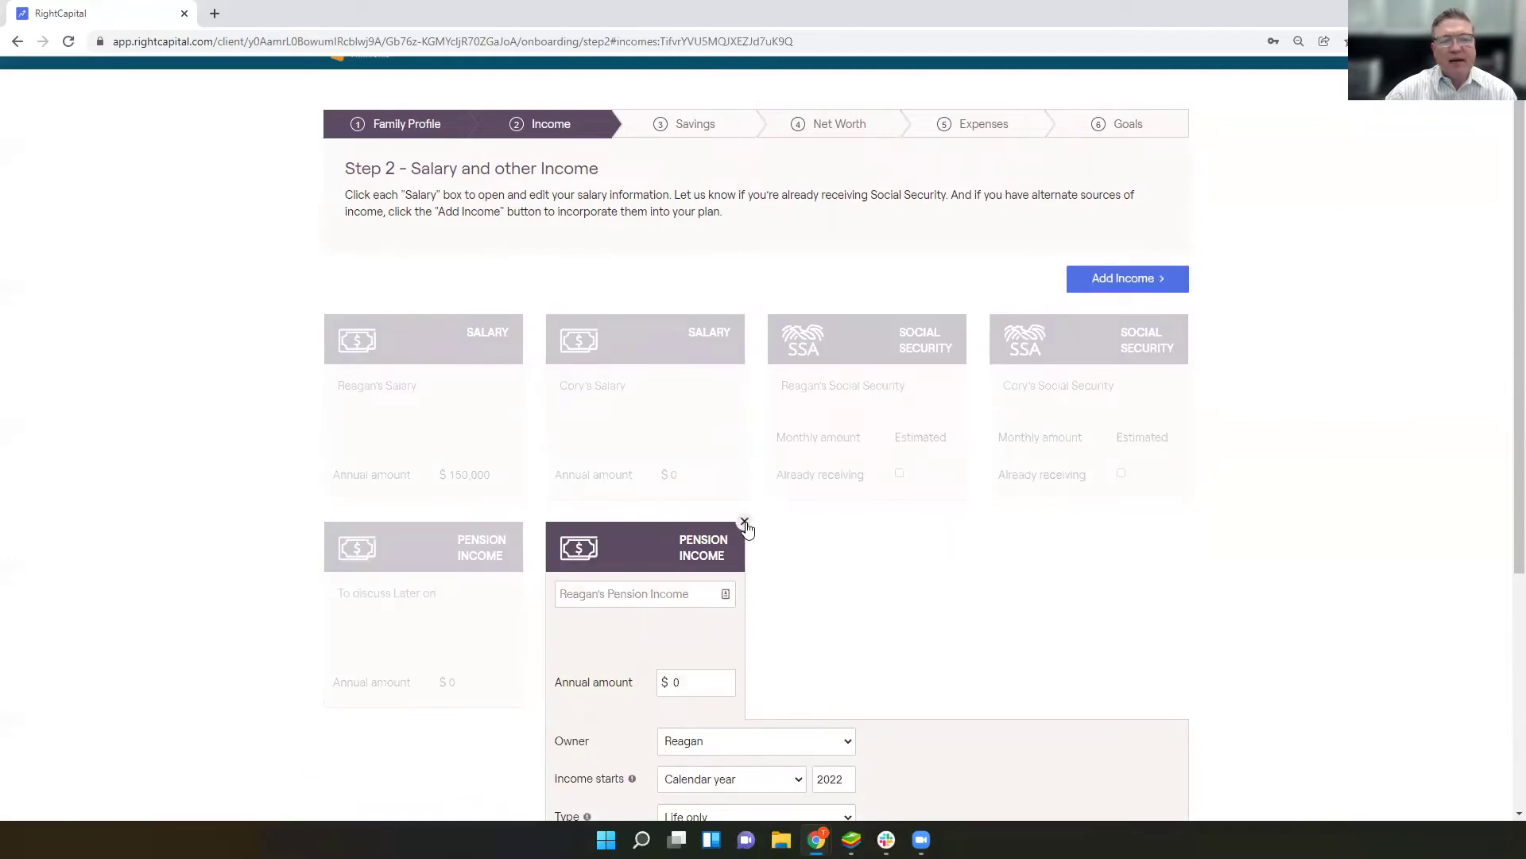
click(745, 522)
click(704, 485)
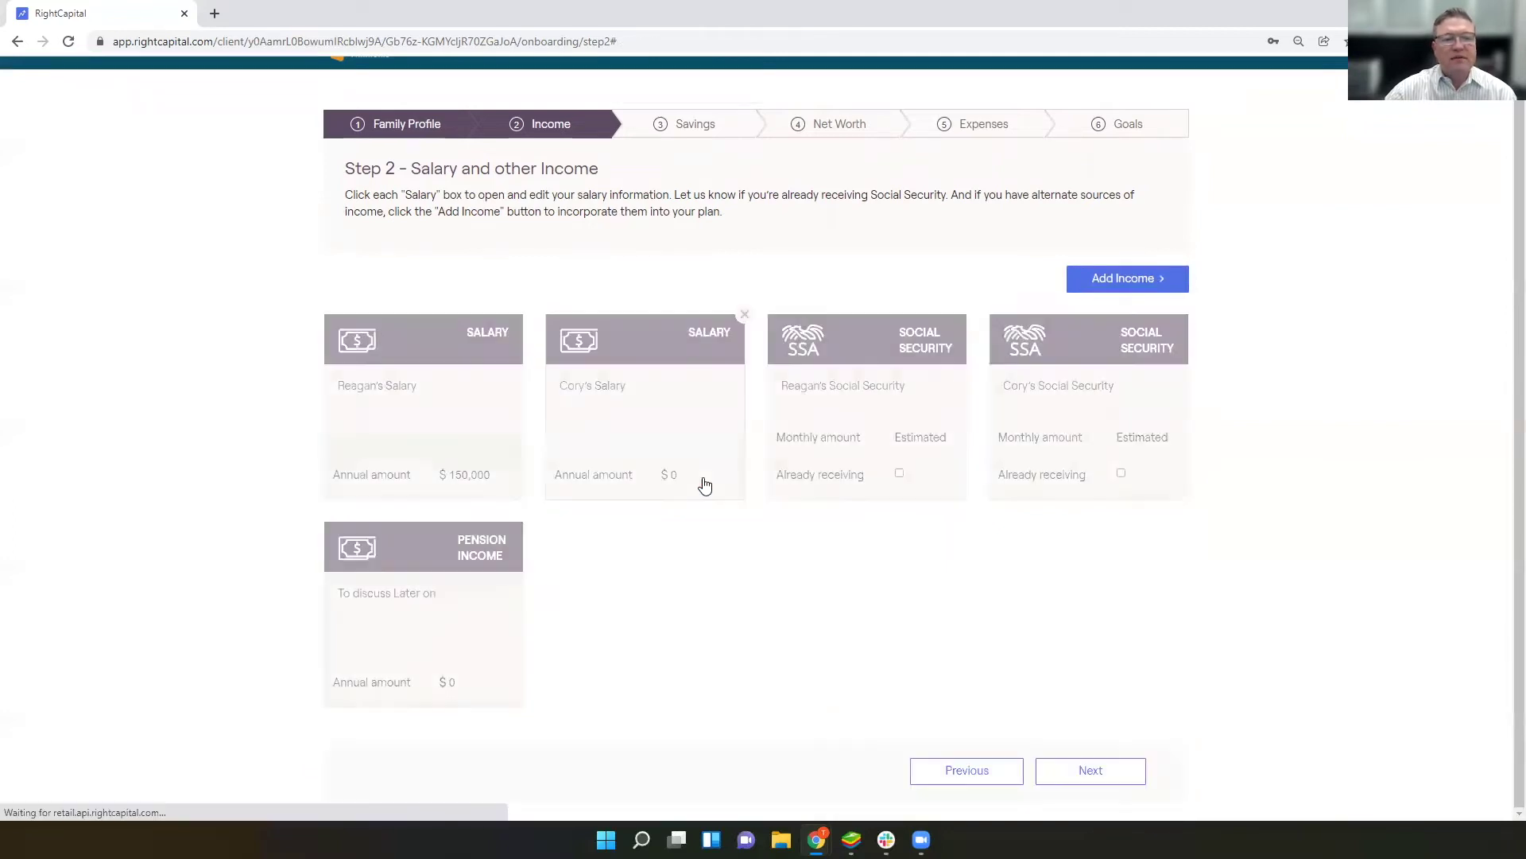
- Open and save the existing pension income named "To discuss Later on", and continue to the Savings step
click(430, 534)
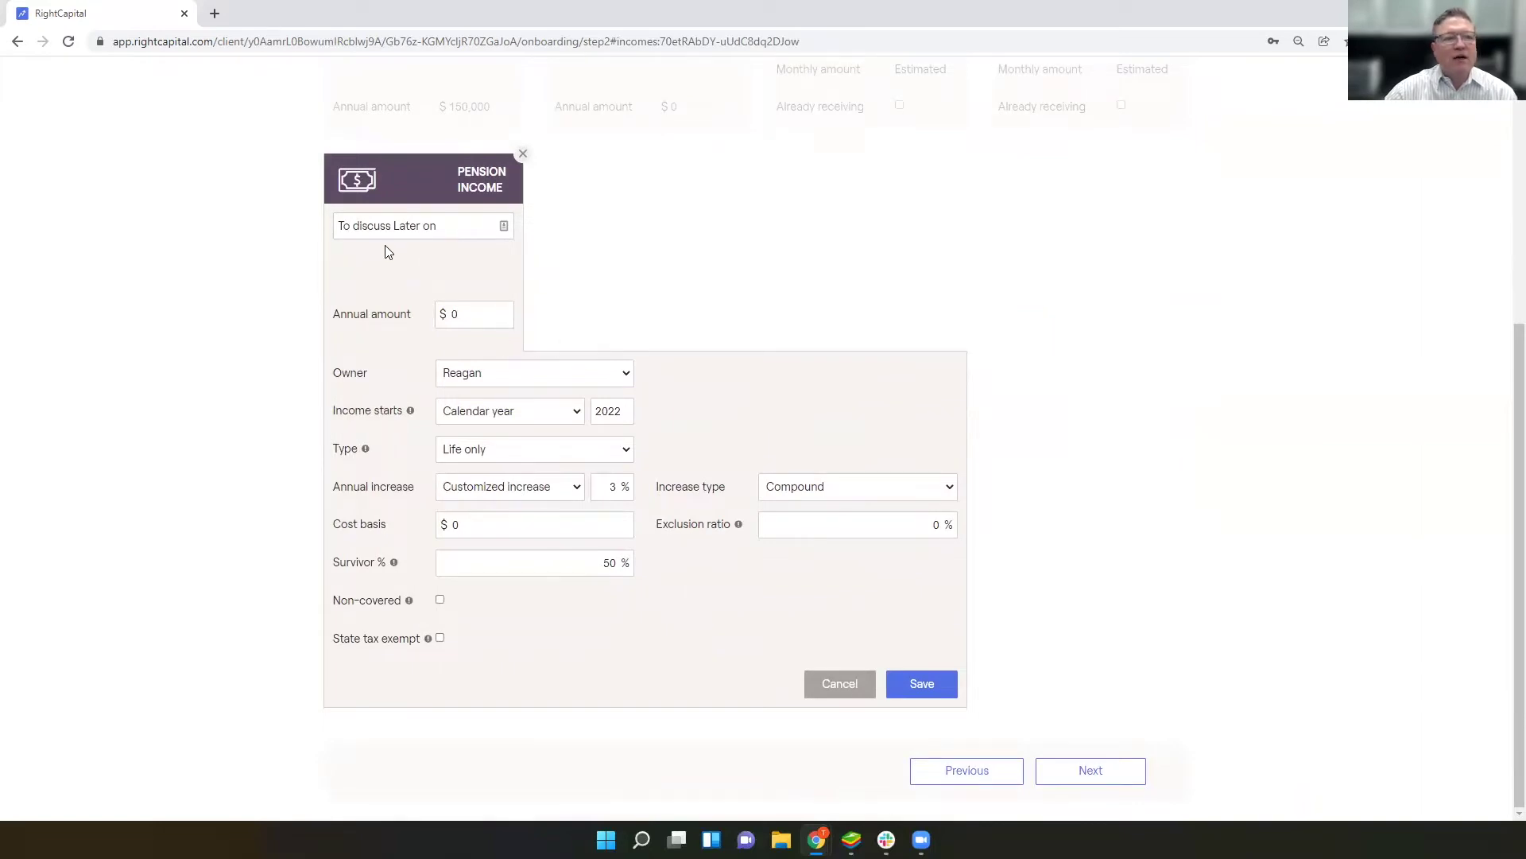
click(356, 226)
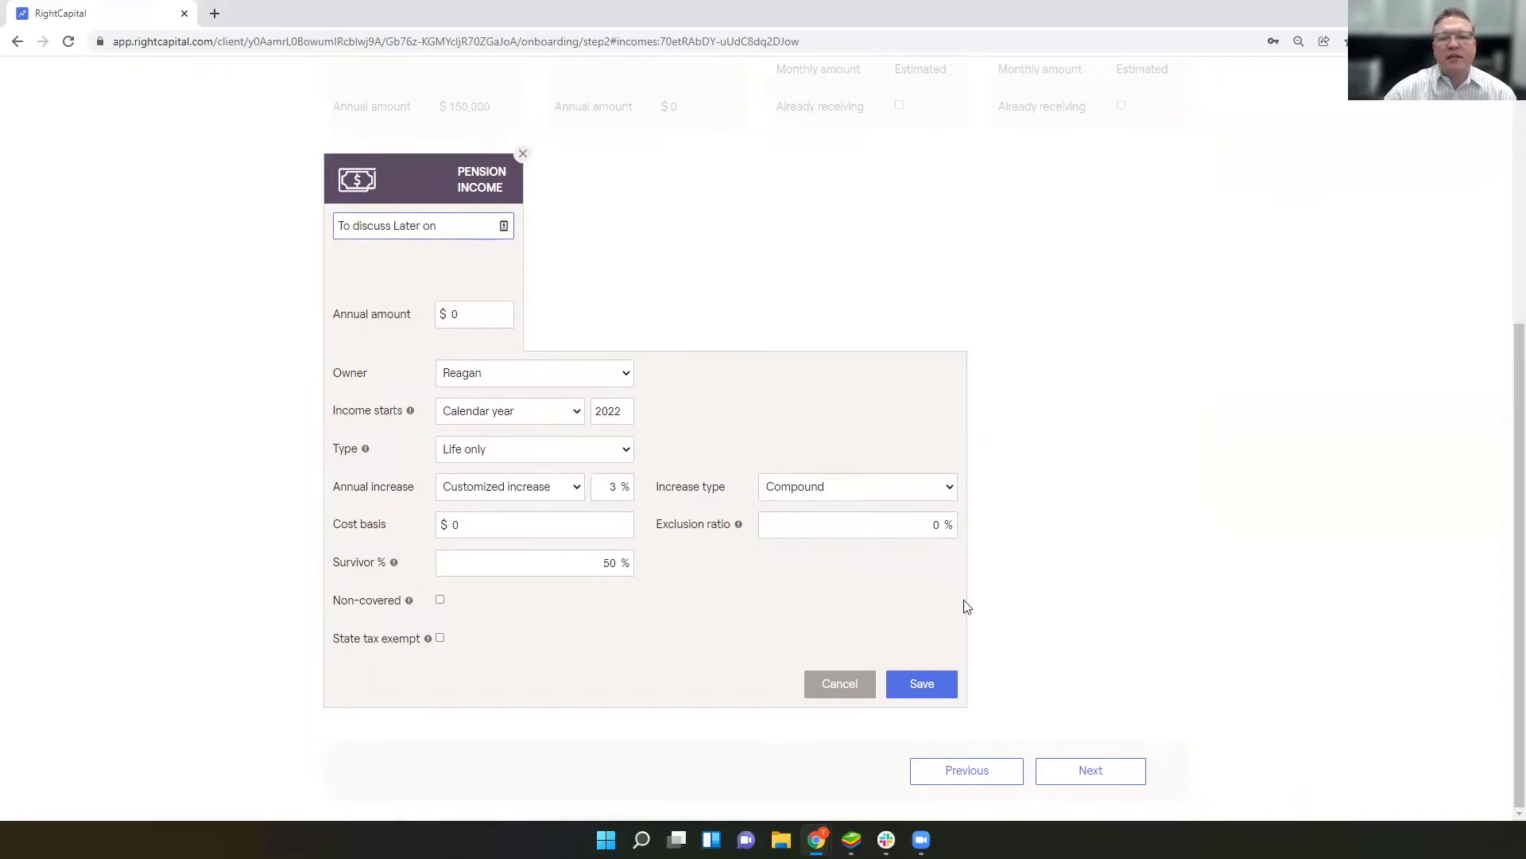
click(929, 692)
click(1096, 773)
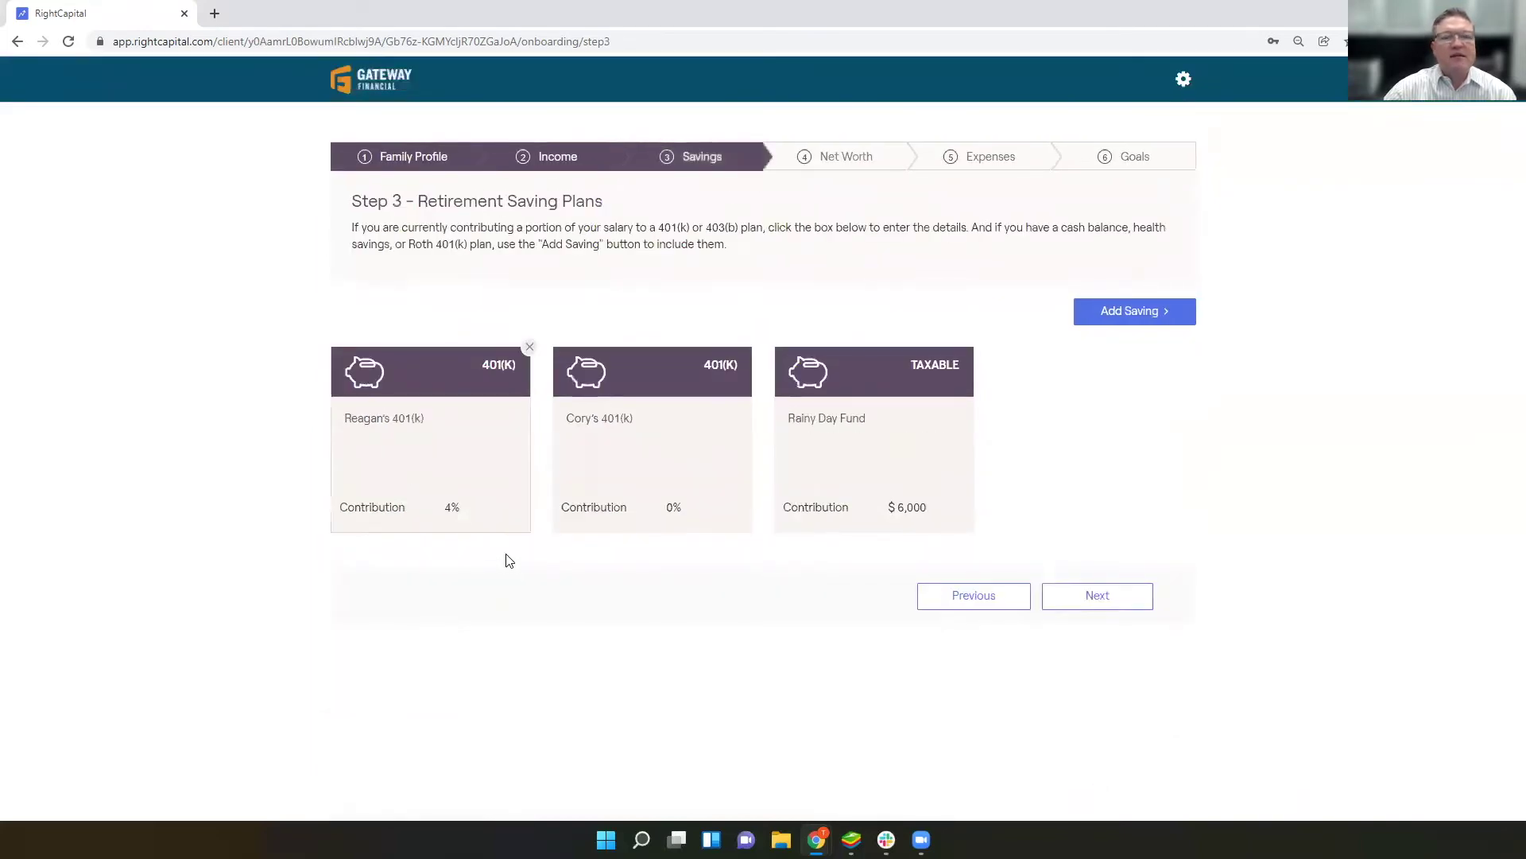
- Open the client's 401(k) saving and examine its contribution, primary match, flat percent match and flat dollar match fields
click(451, 427)
scroll(451, 426, down, 2)
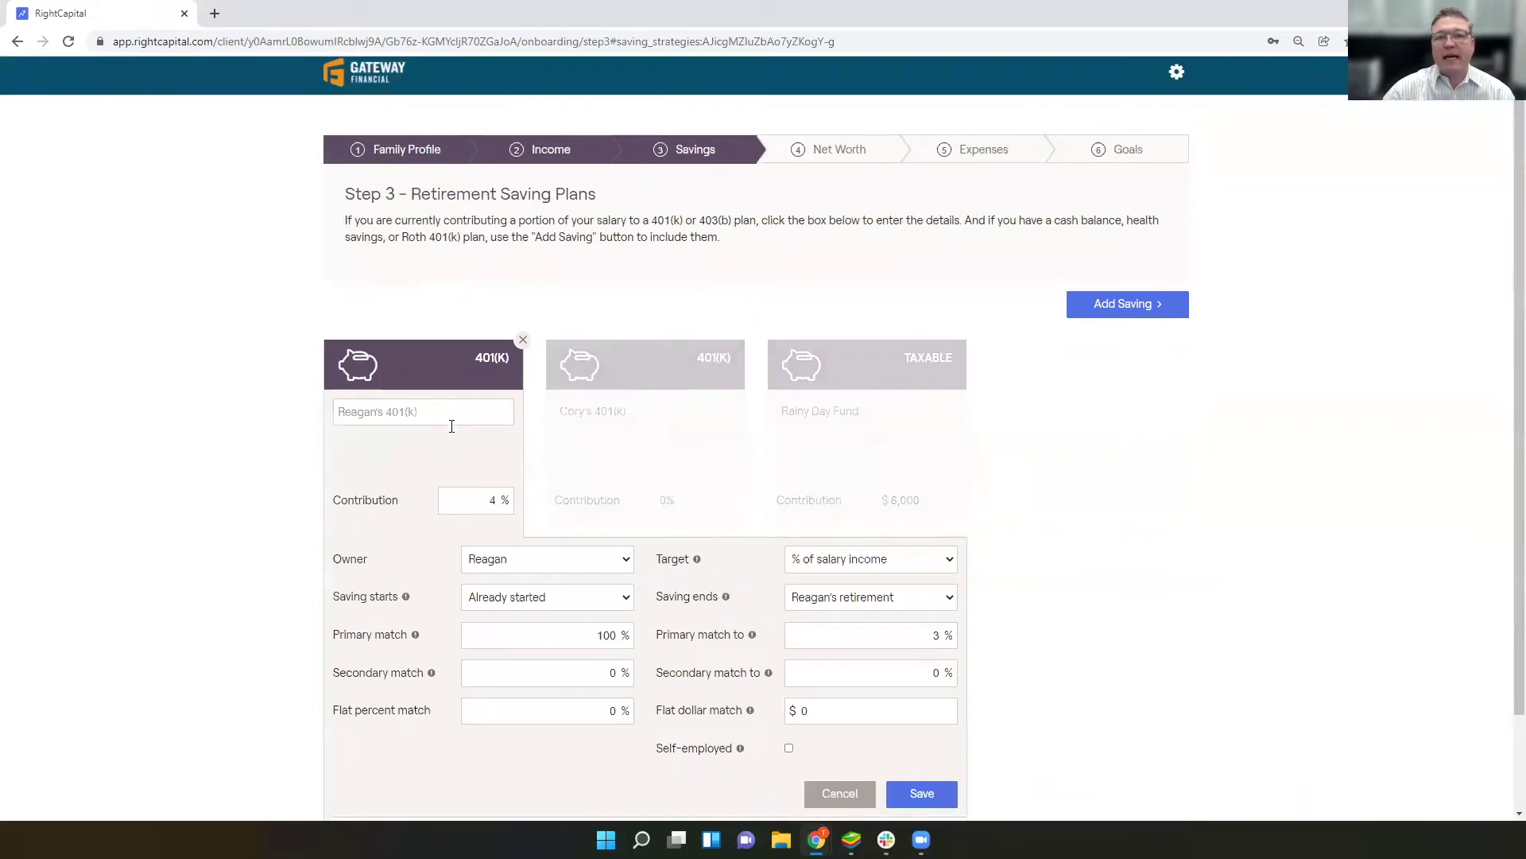
click(474, 393)
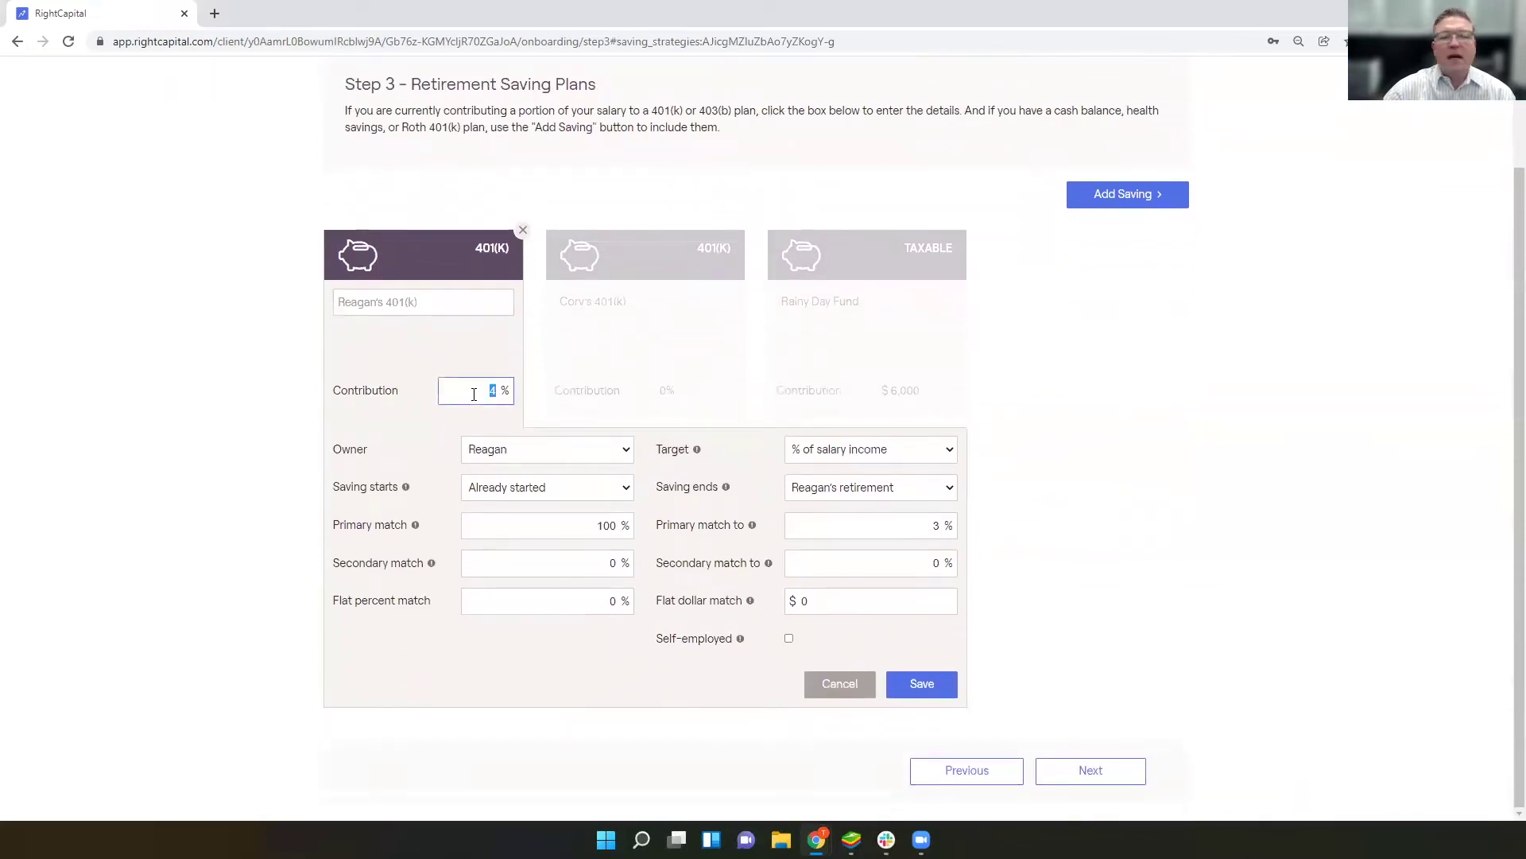
click(474, 393)
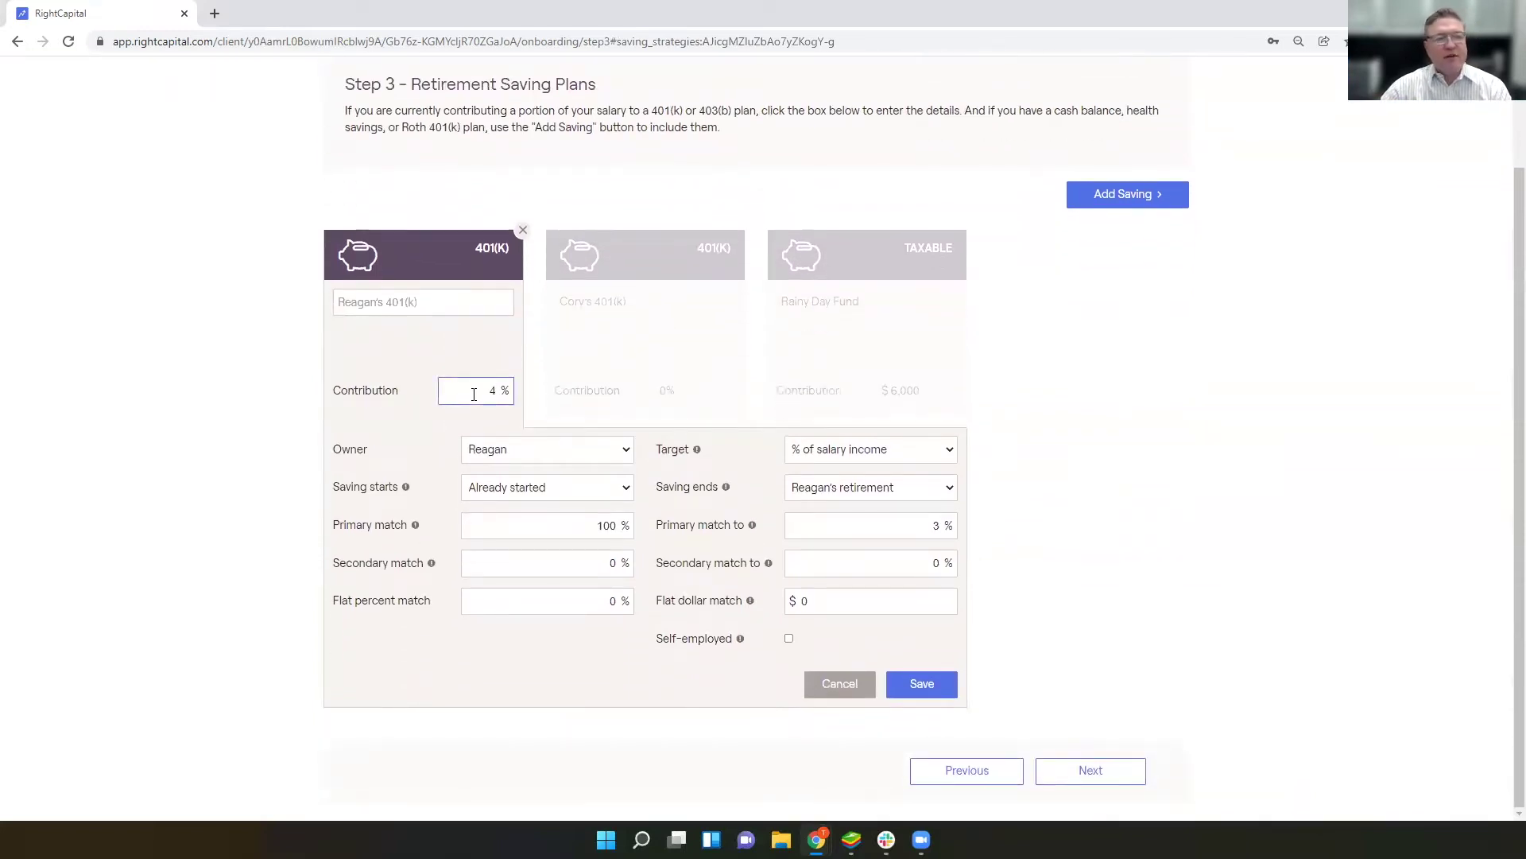
click(556, 523)
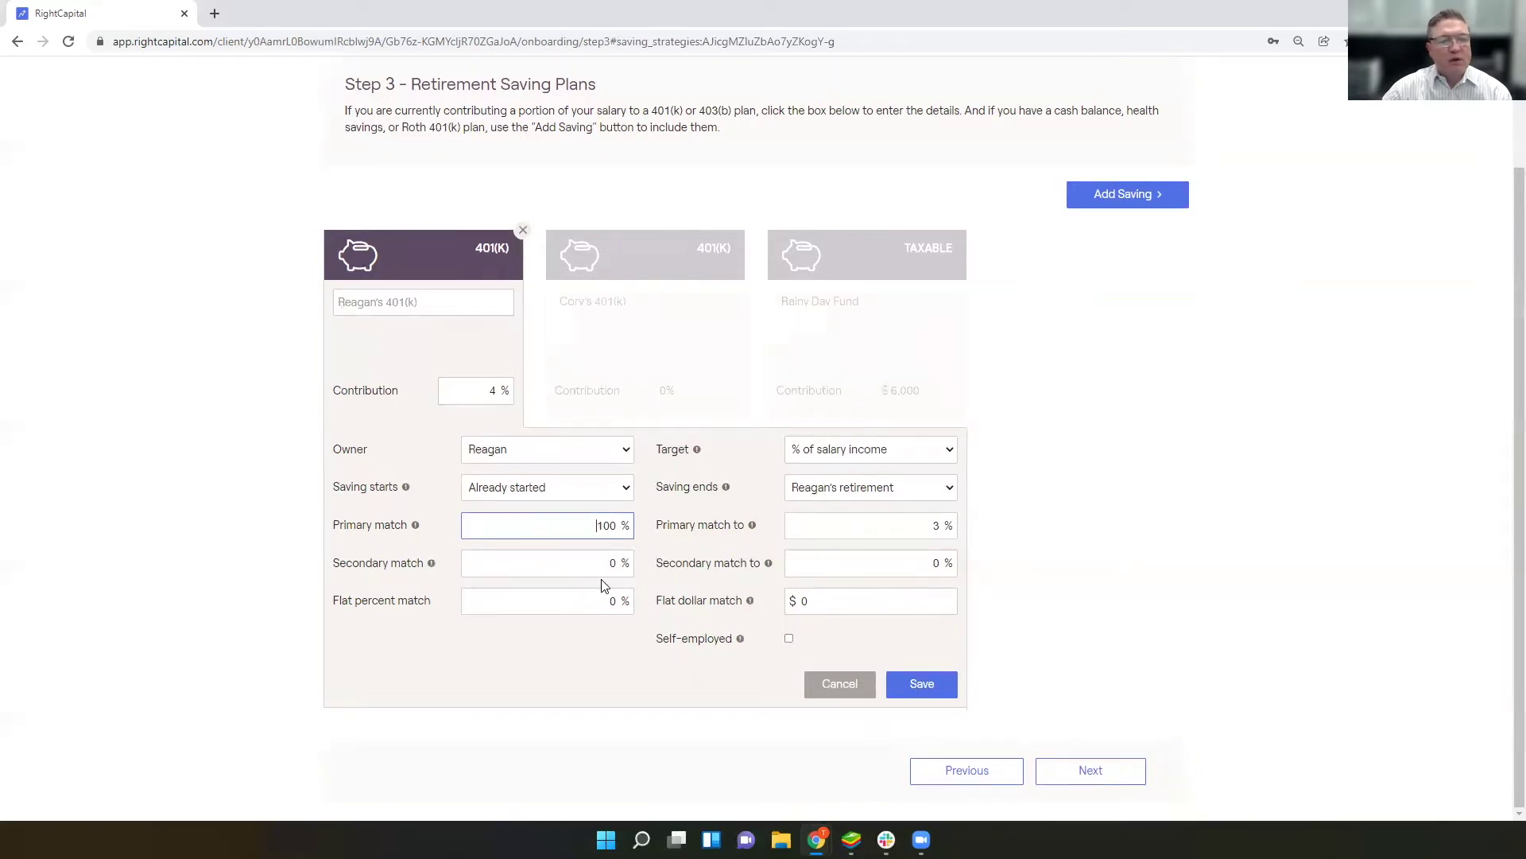
click(852, 602)
click(569, 601)
click(479, 380)
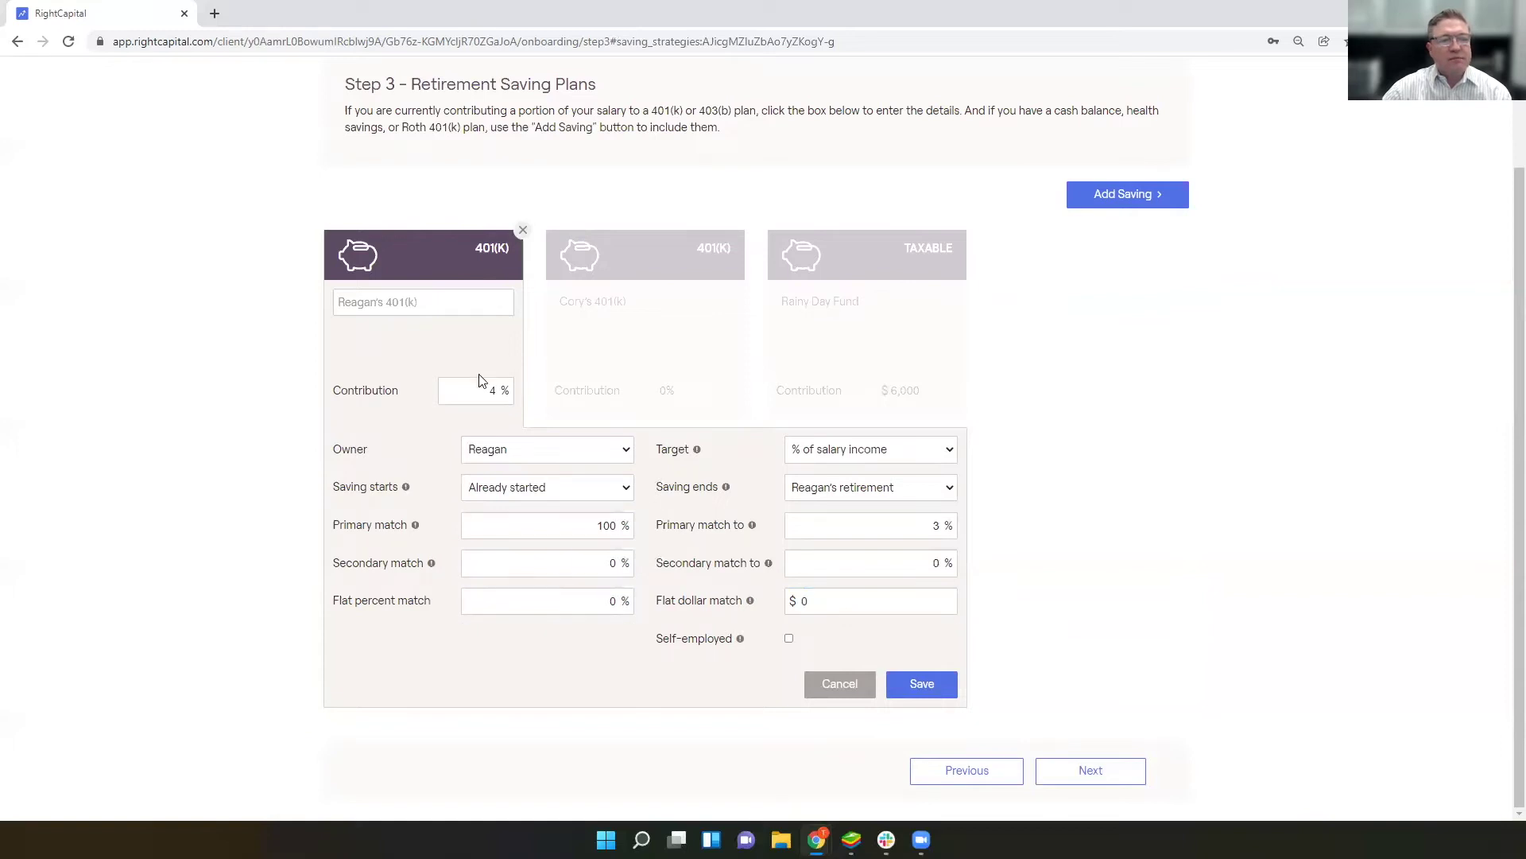
- Try Maximum contribution and Annual dollar amount as the 401(k) target, restore % of salary income, and save the entry
click(873, 450)
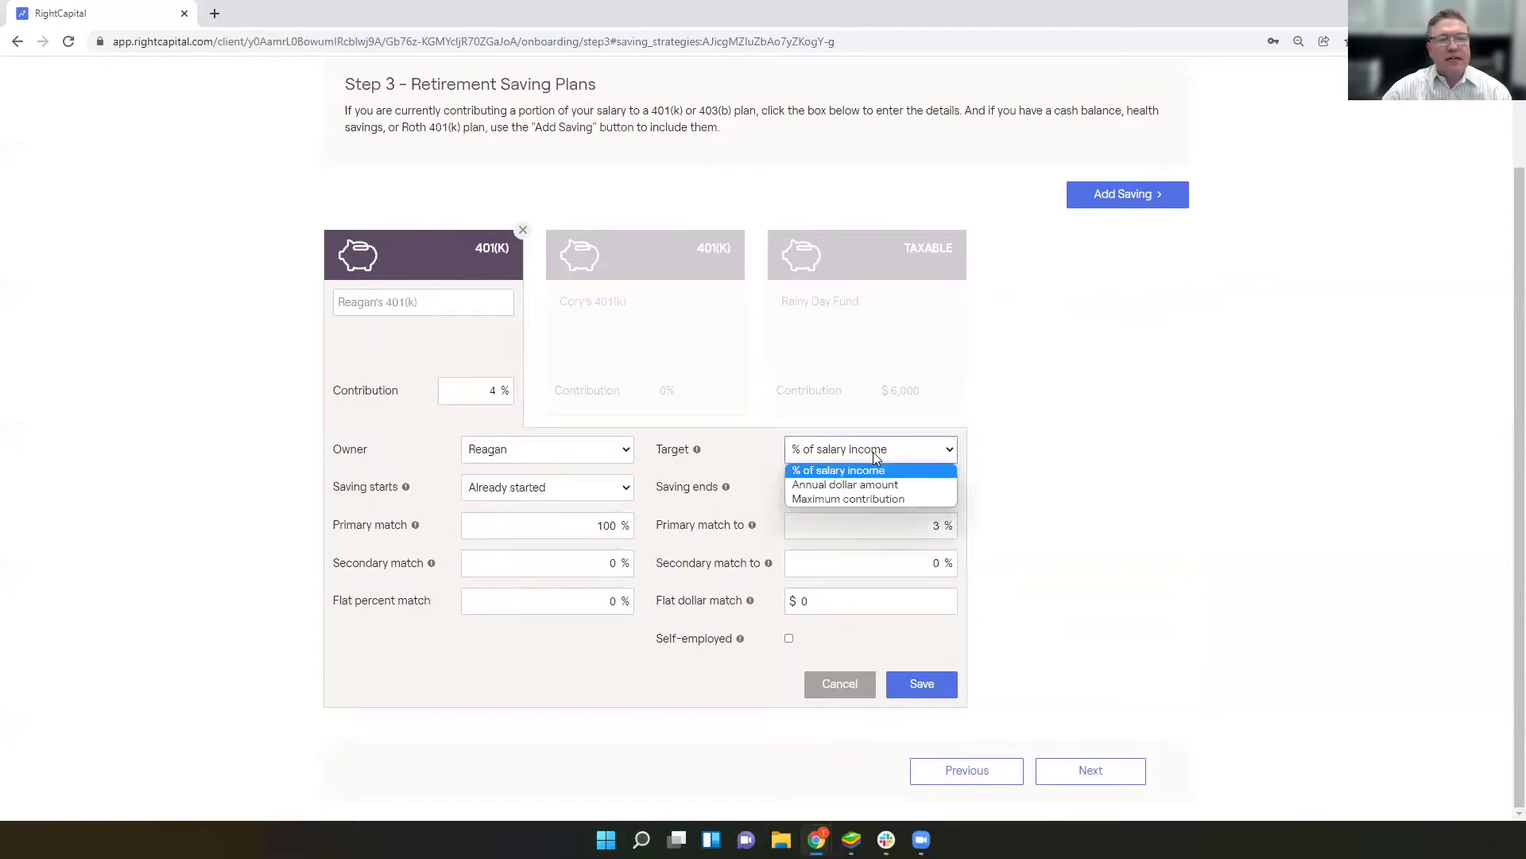
click(858, 497)
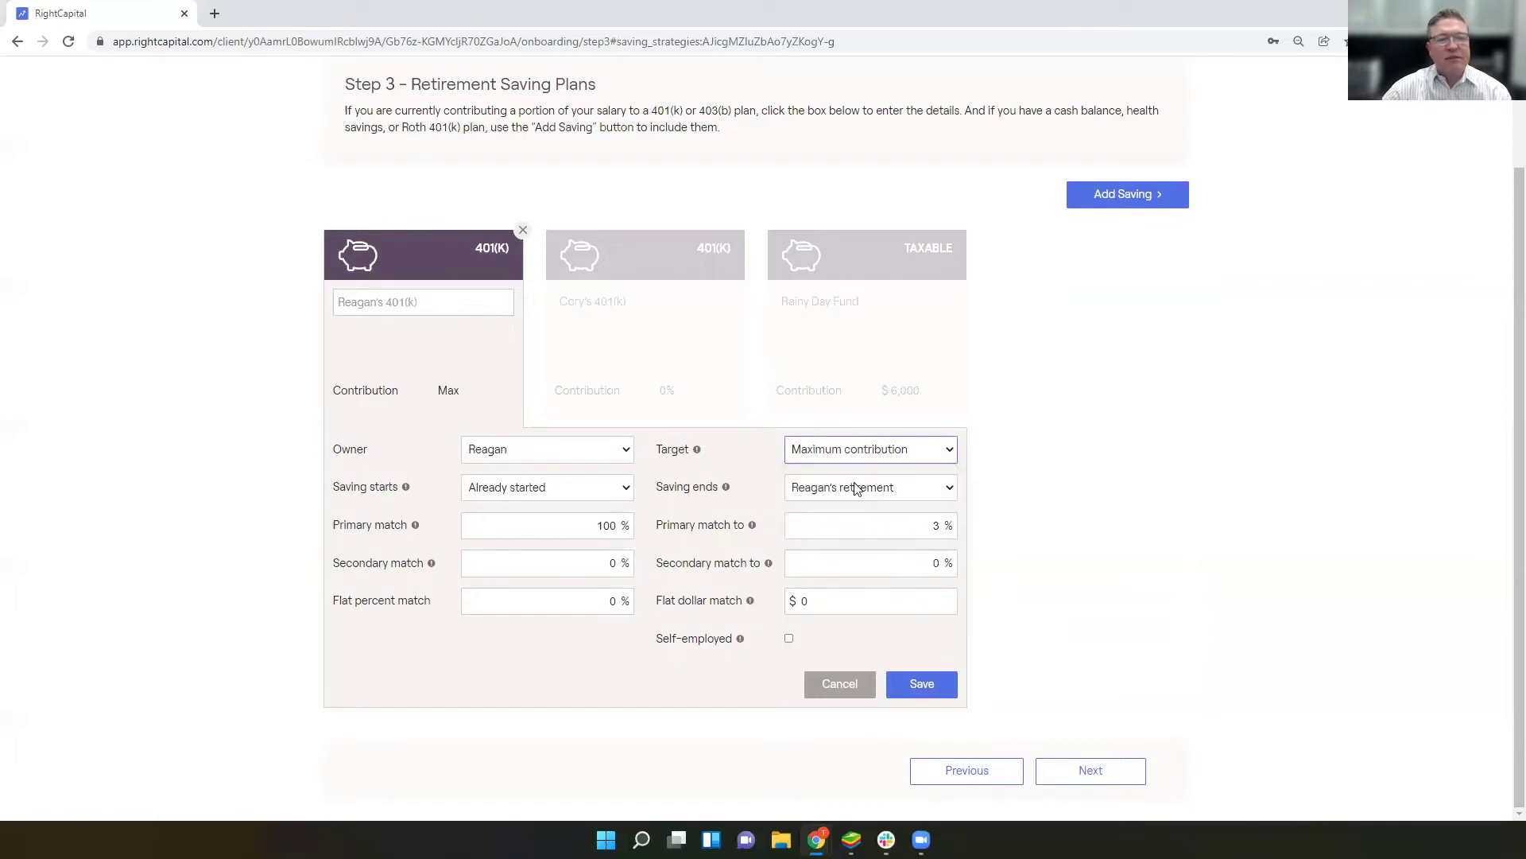
click(860, 453)
click(847, 486)
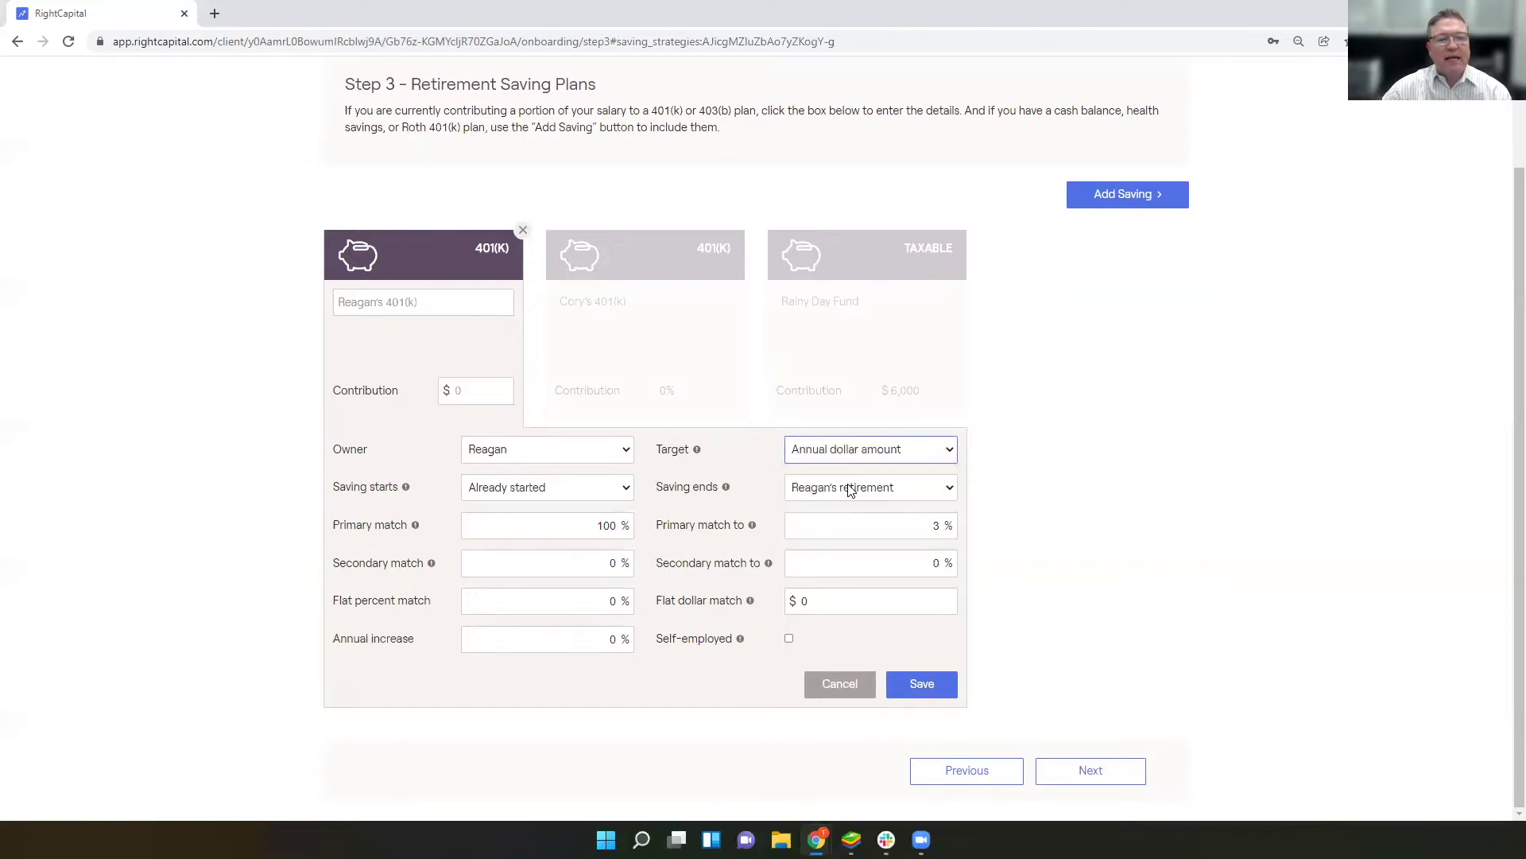
click(858, 456)
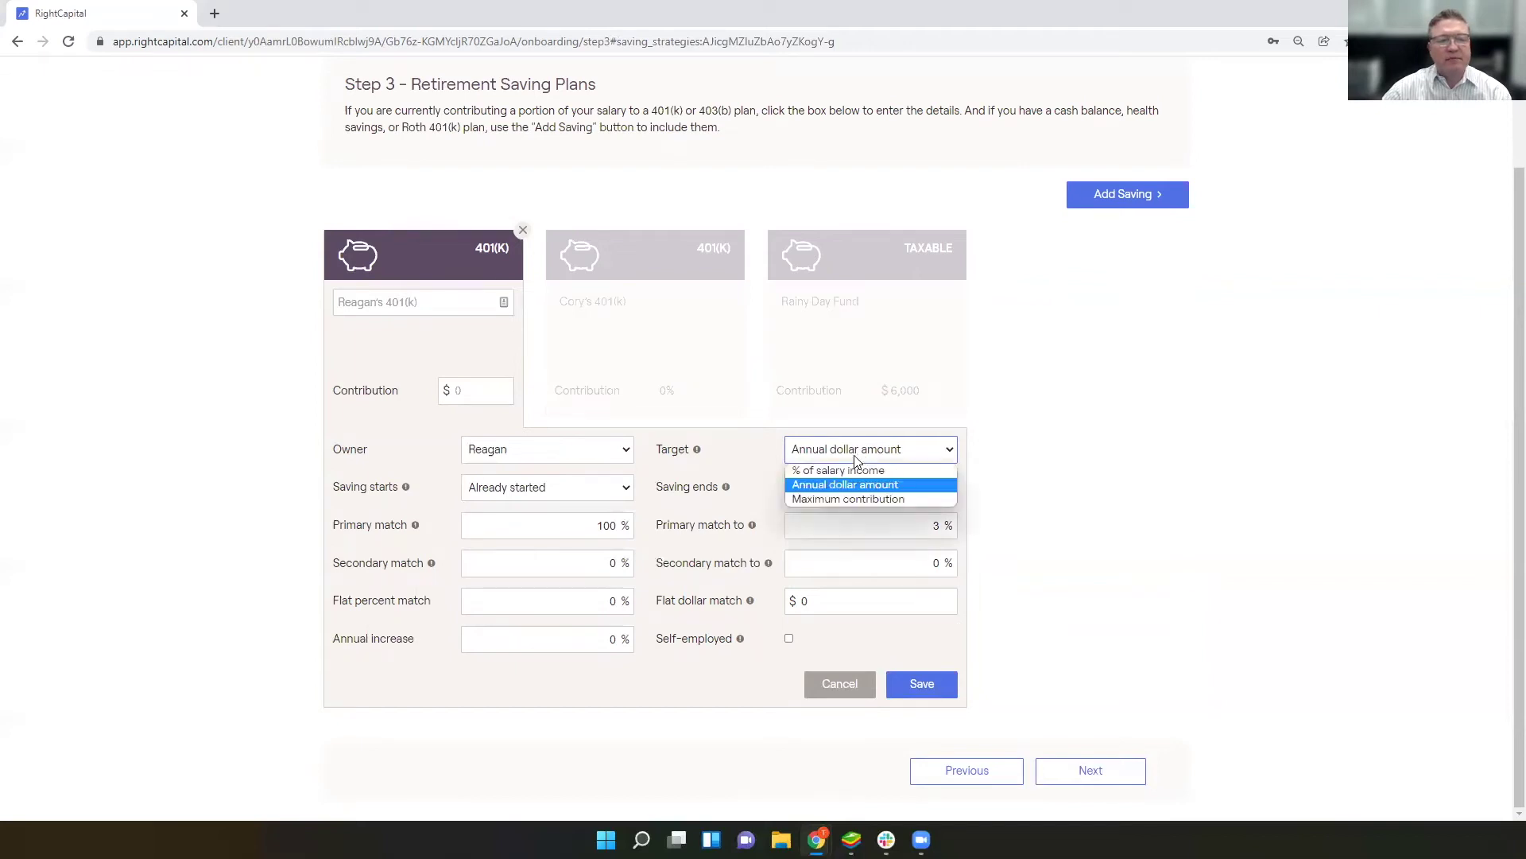
click(844, 472)
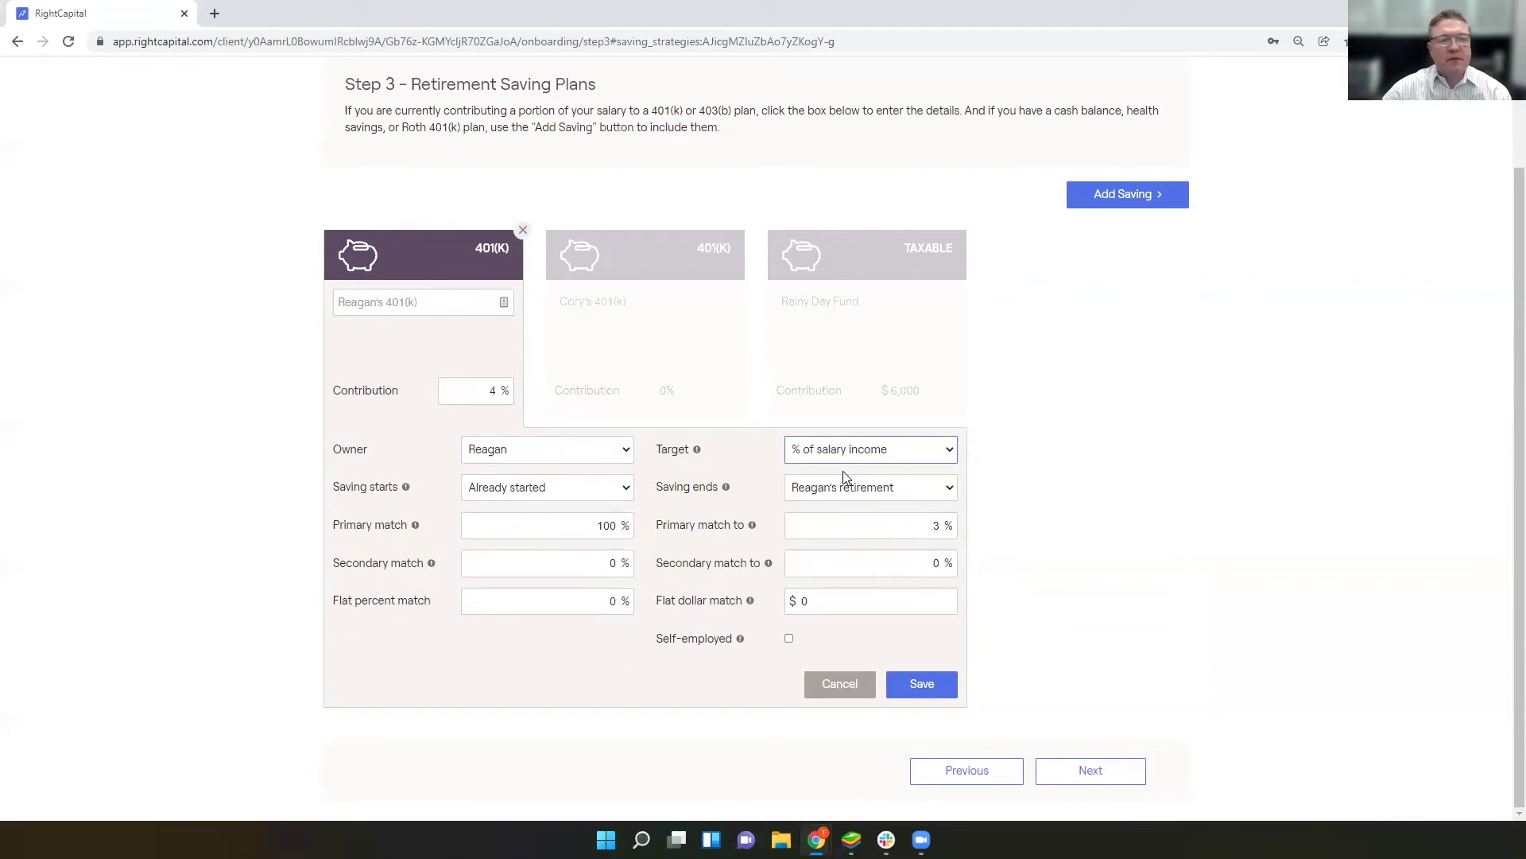
click(924, 685)
- Look through the saving types that can be added to the retirement saving plans
mouse_move(871, 387)
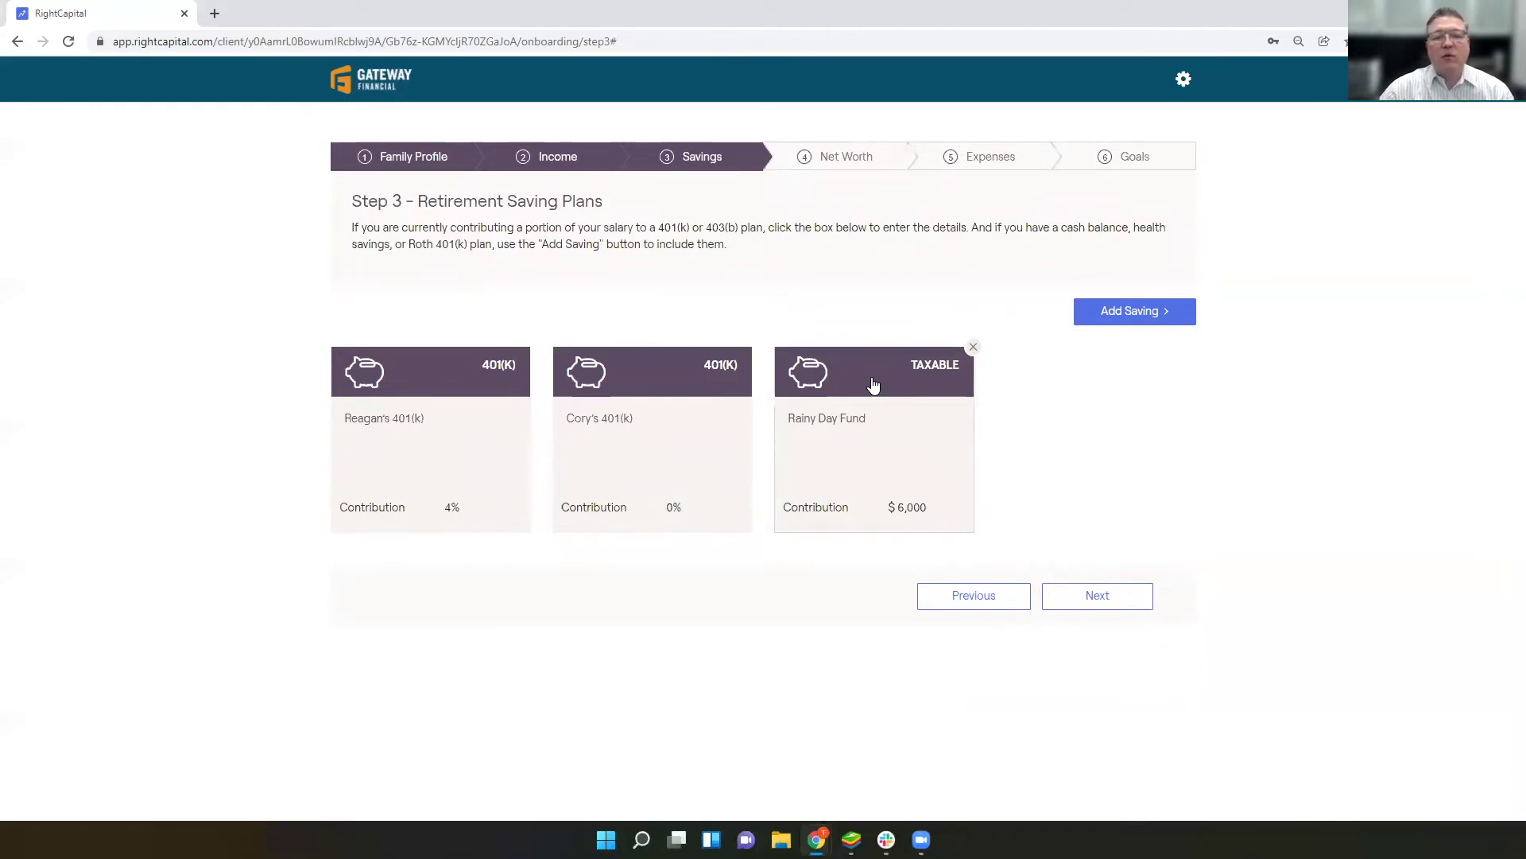
click(1124, 313)
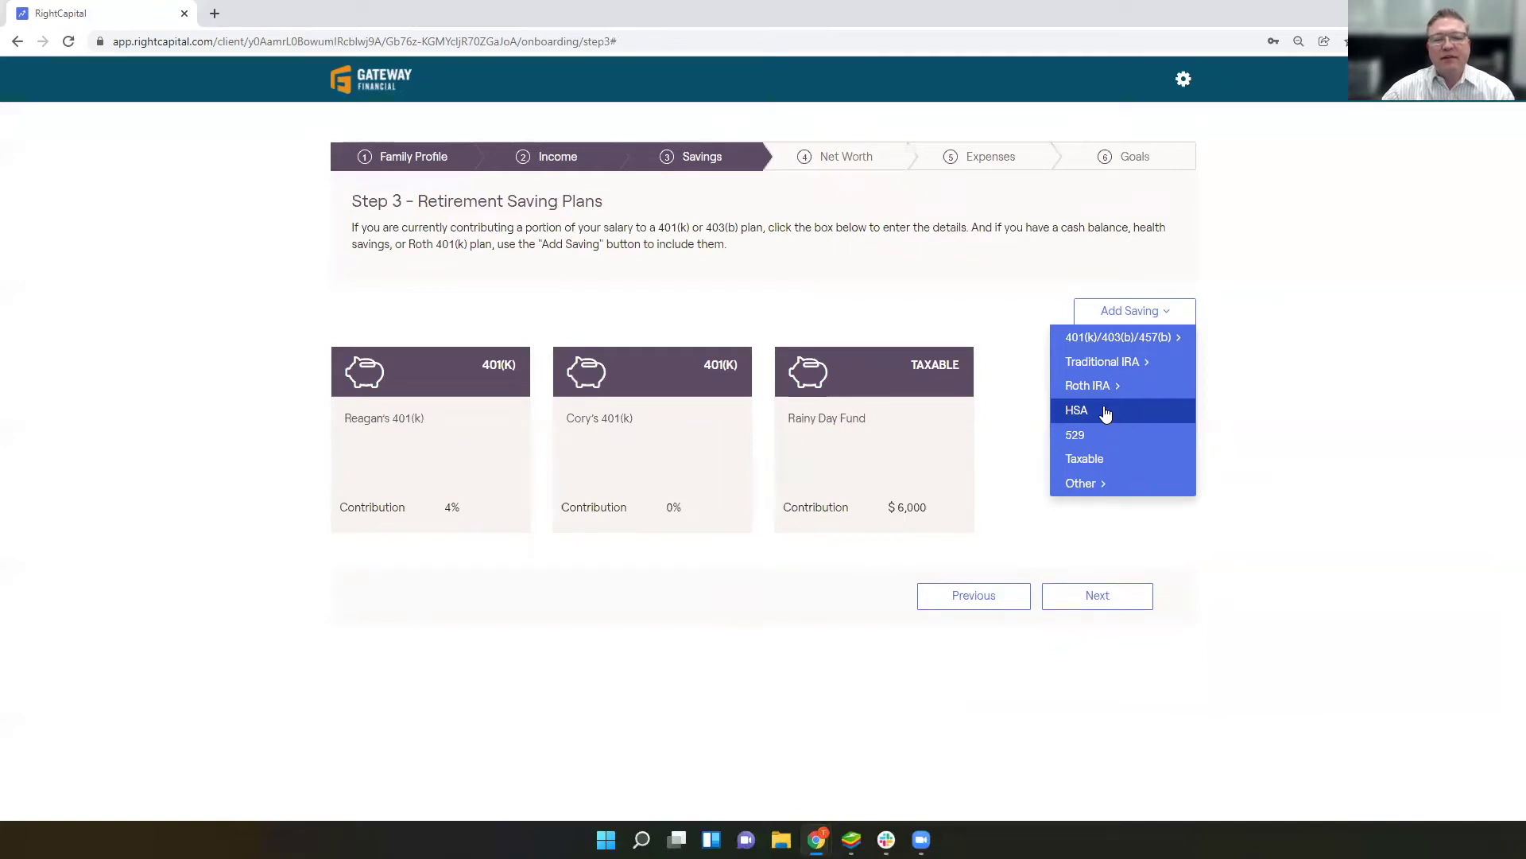
- Open and save the taxable Rainy Day Fund saving, and continue to the Net Worth step
click(883, 359)
click(885, 418)
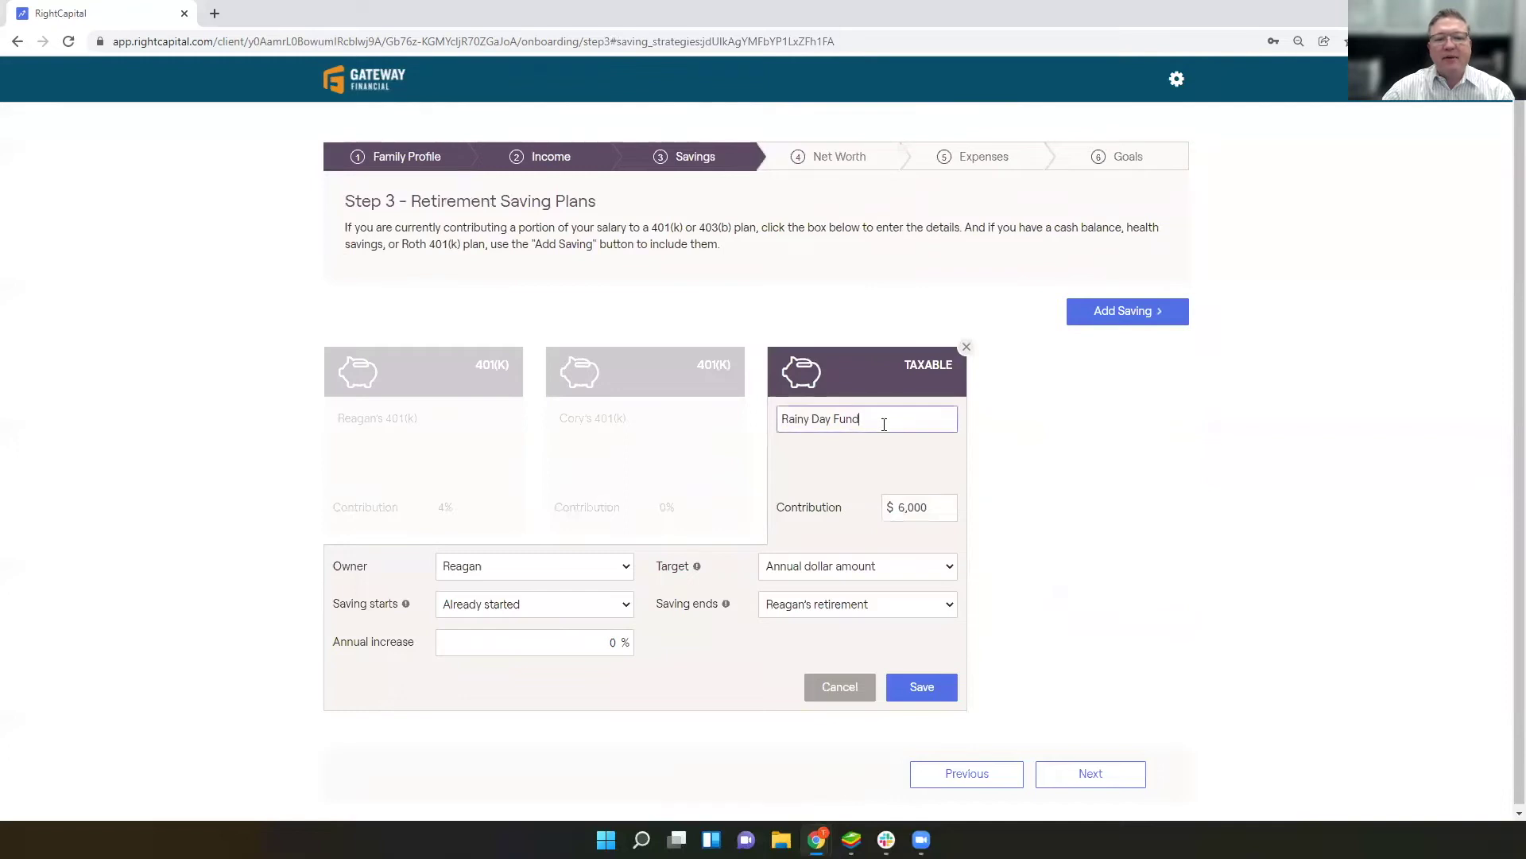
click(942, 501)
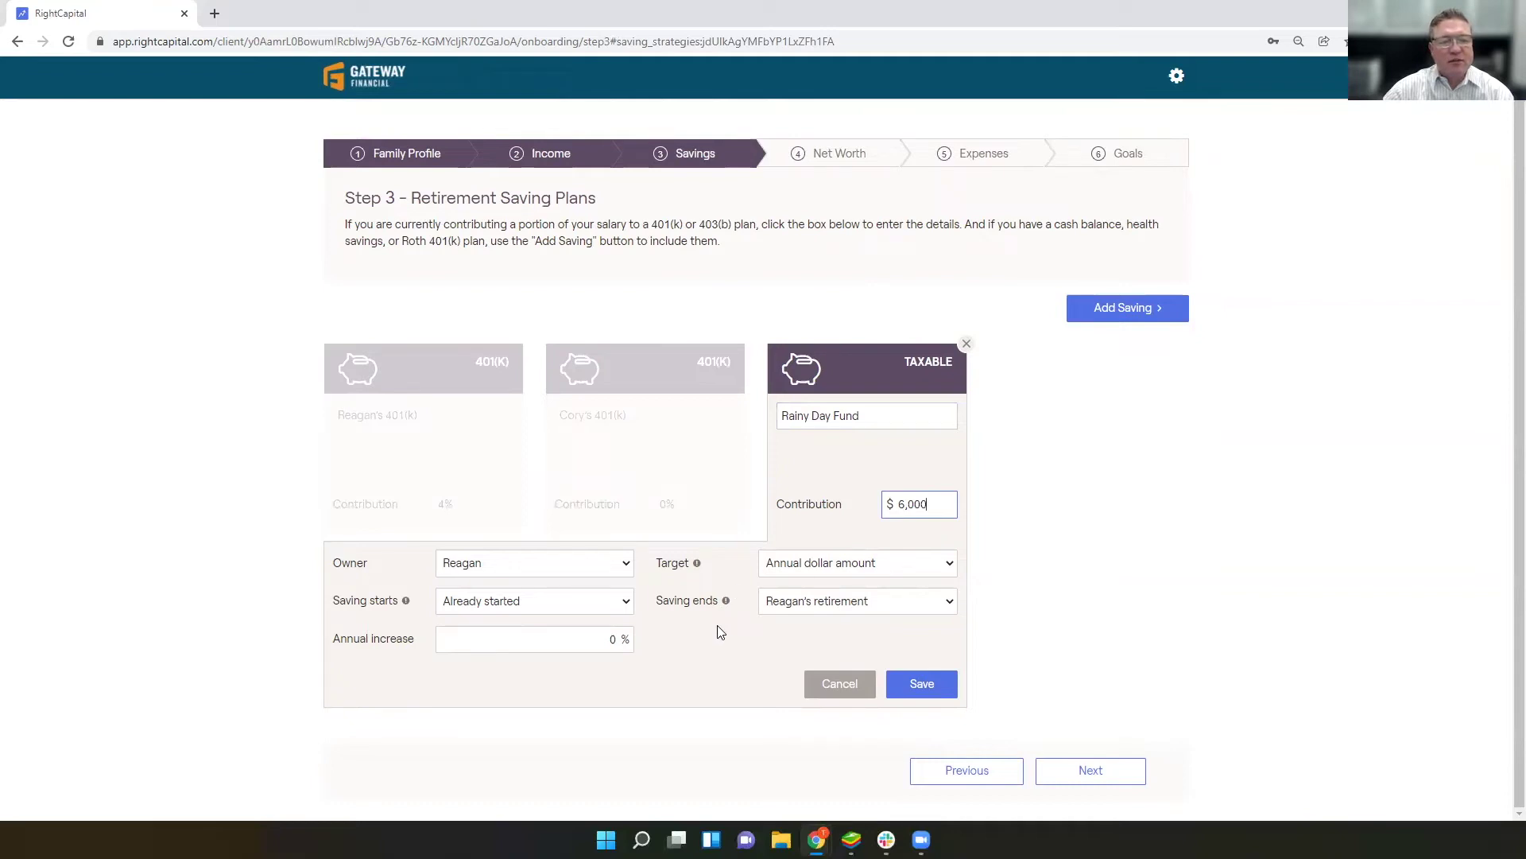
click(922, 685)
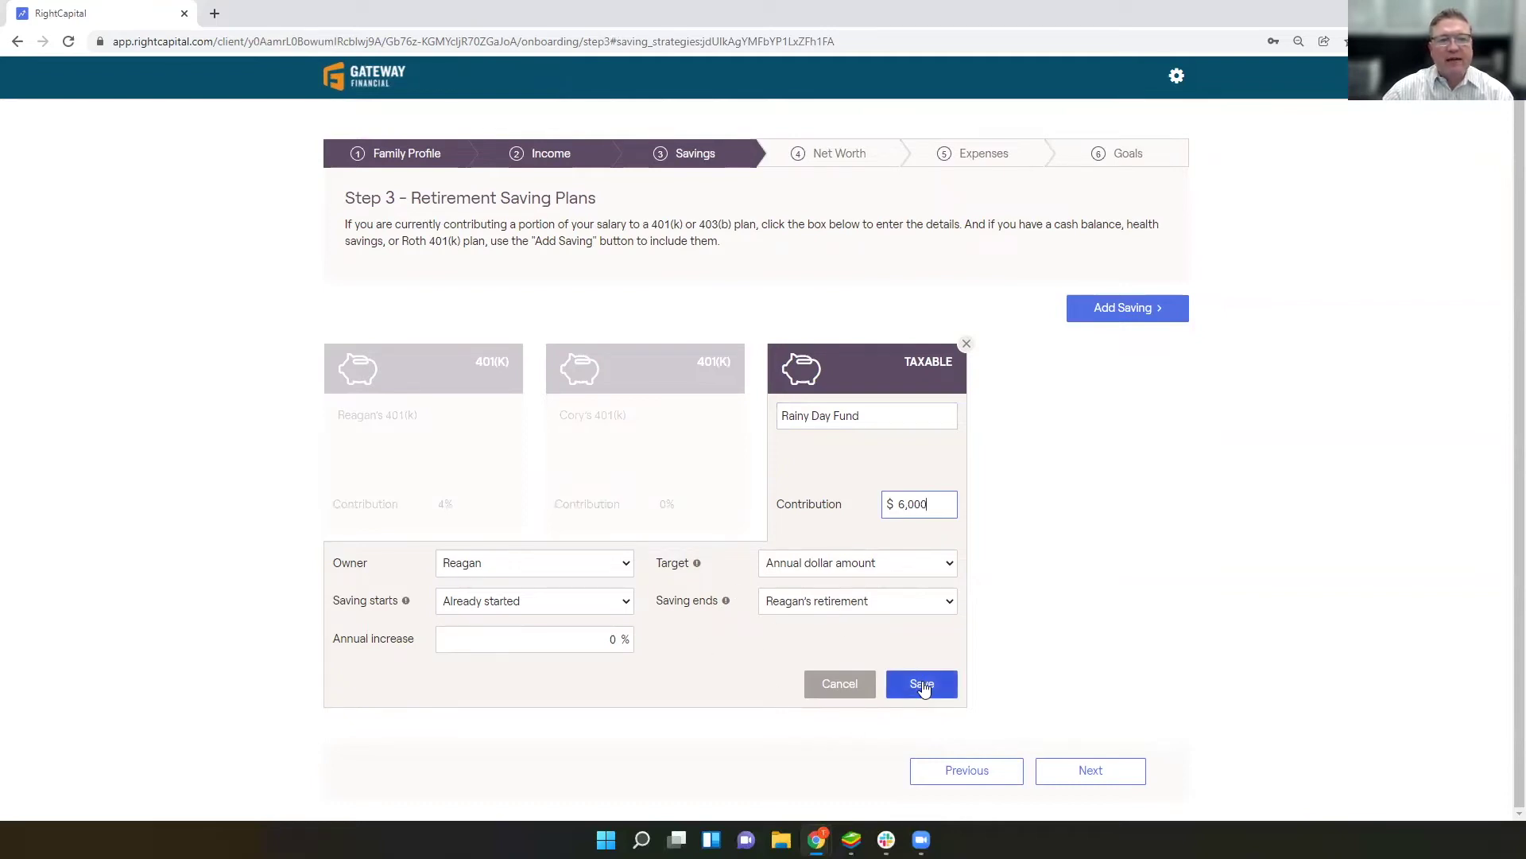
click(1072, 593)
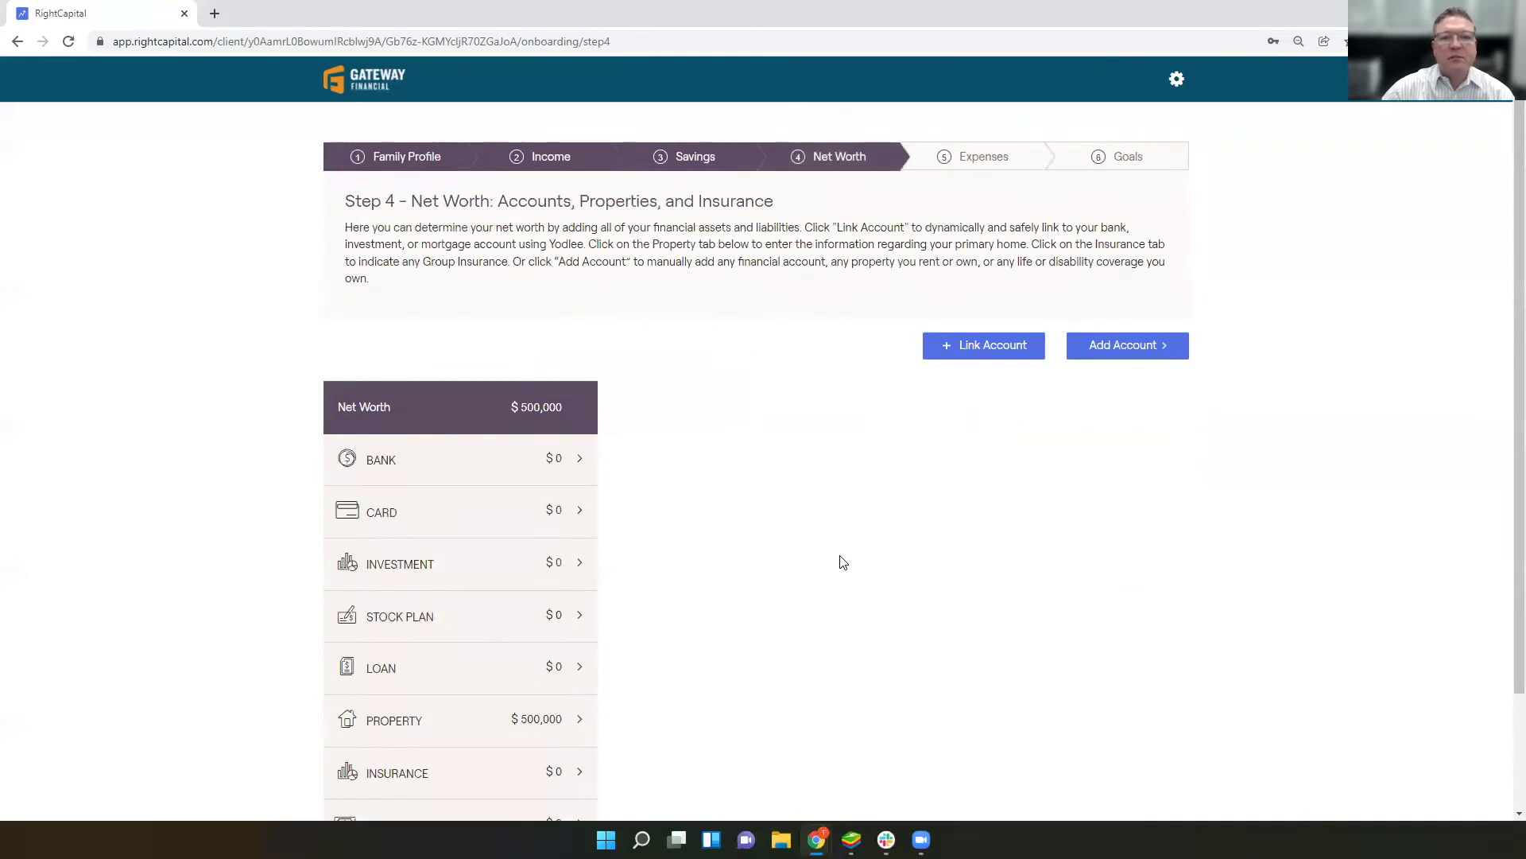
- Search the sites to link for "vanguard", view the Vanguard login form, and leave account linking without entering credentials
scroll(811, 560, down, 1)
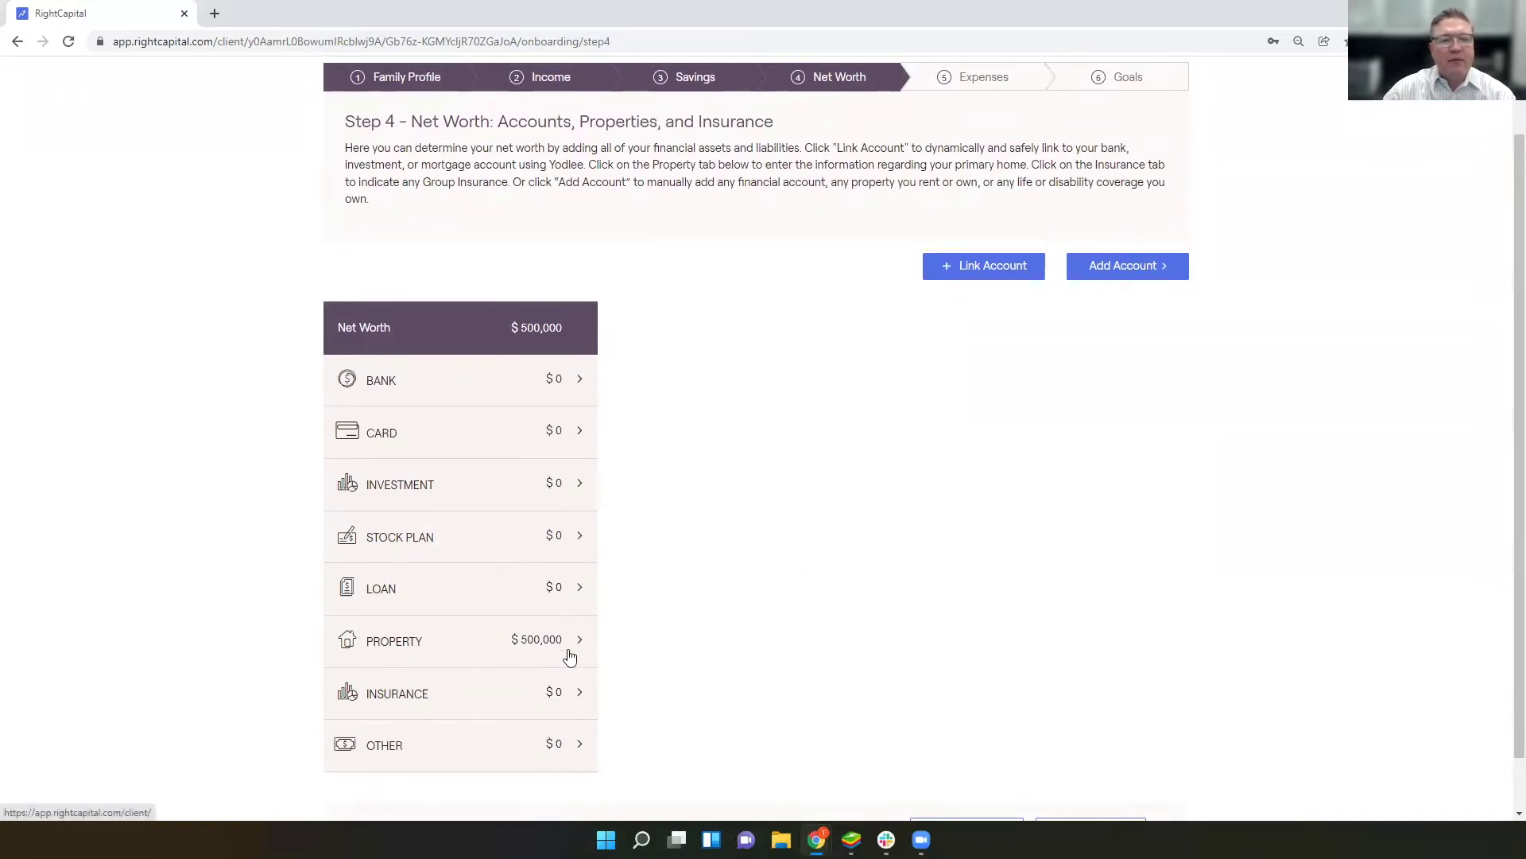
click(978, 269)
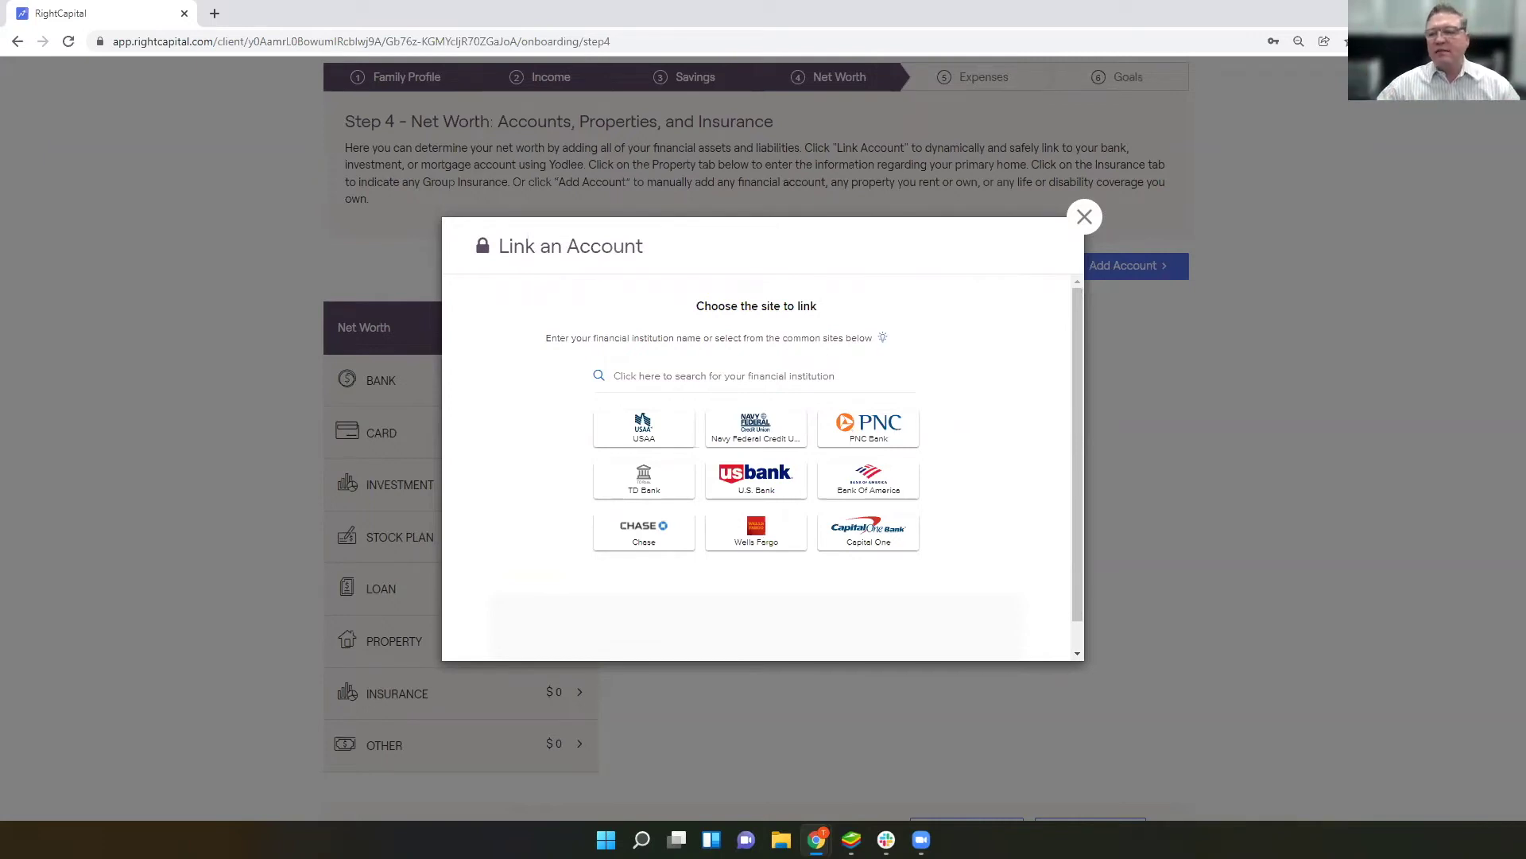
click(705, 375)
text(va)
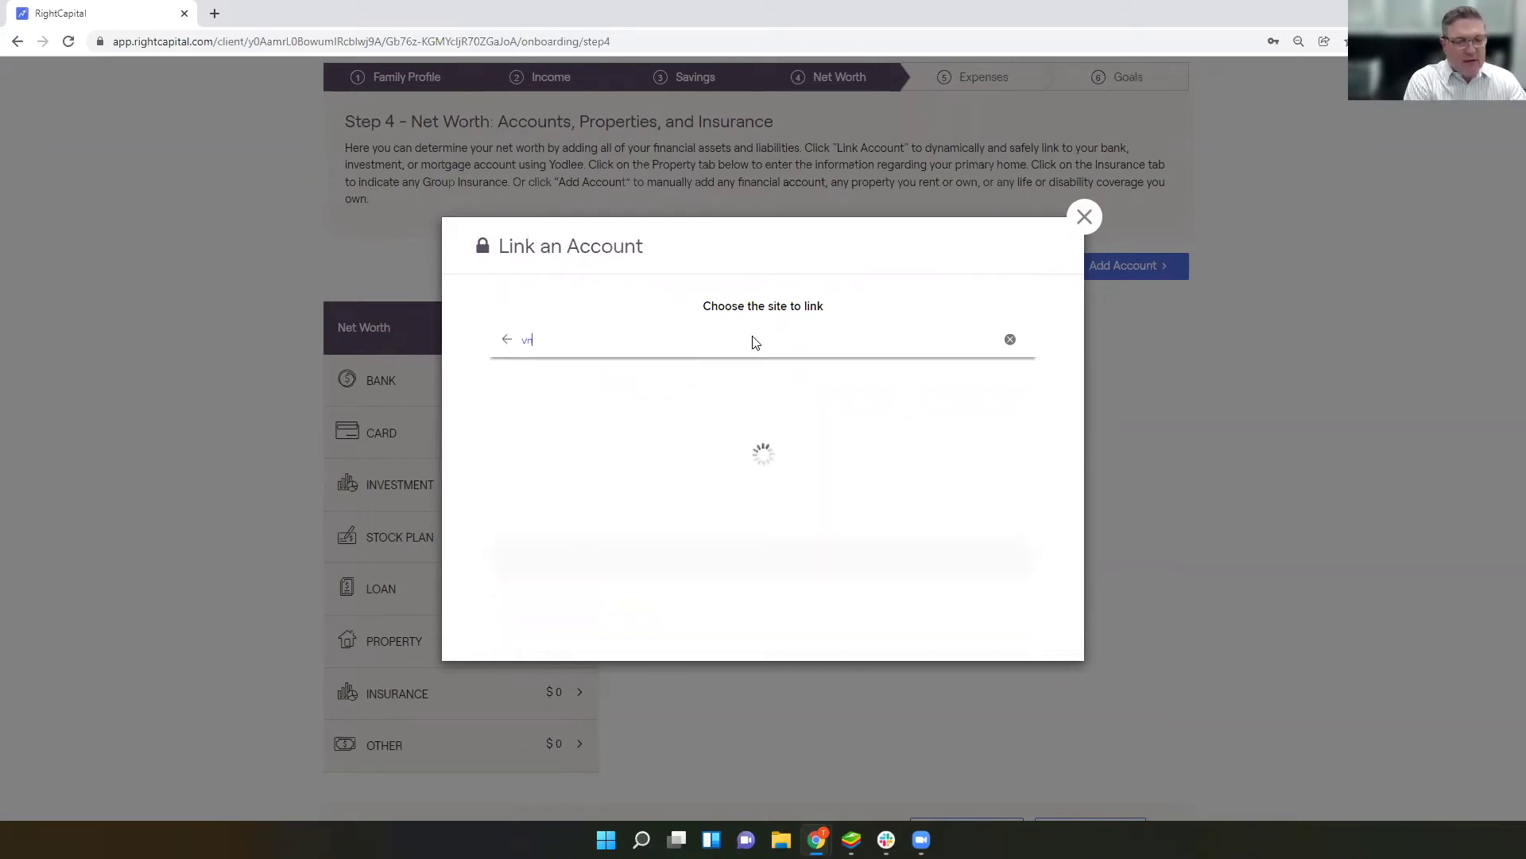
text(nguard)
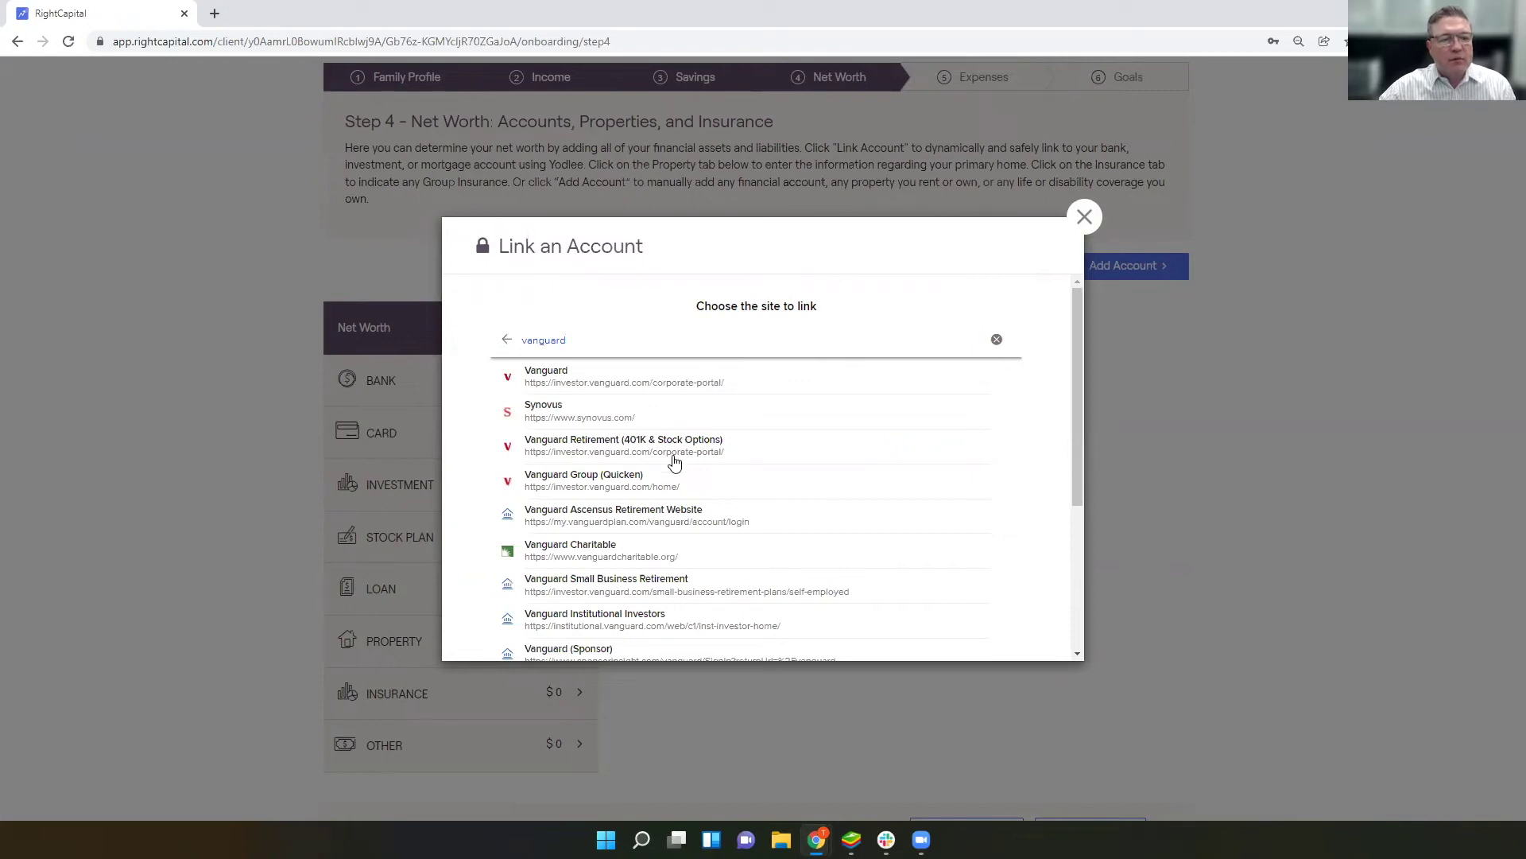
click(644, 385)
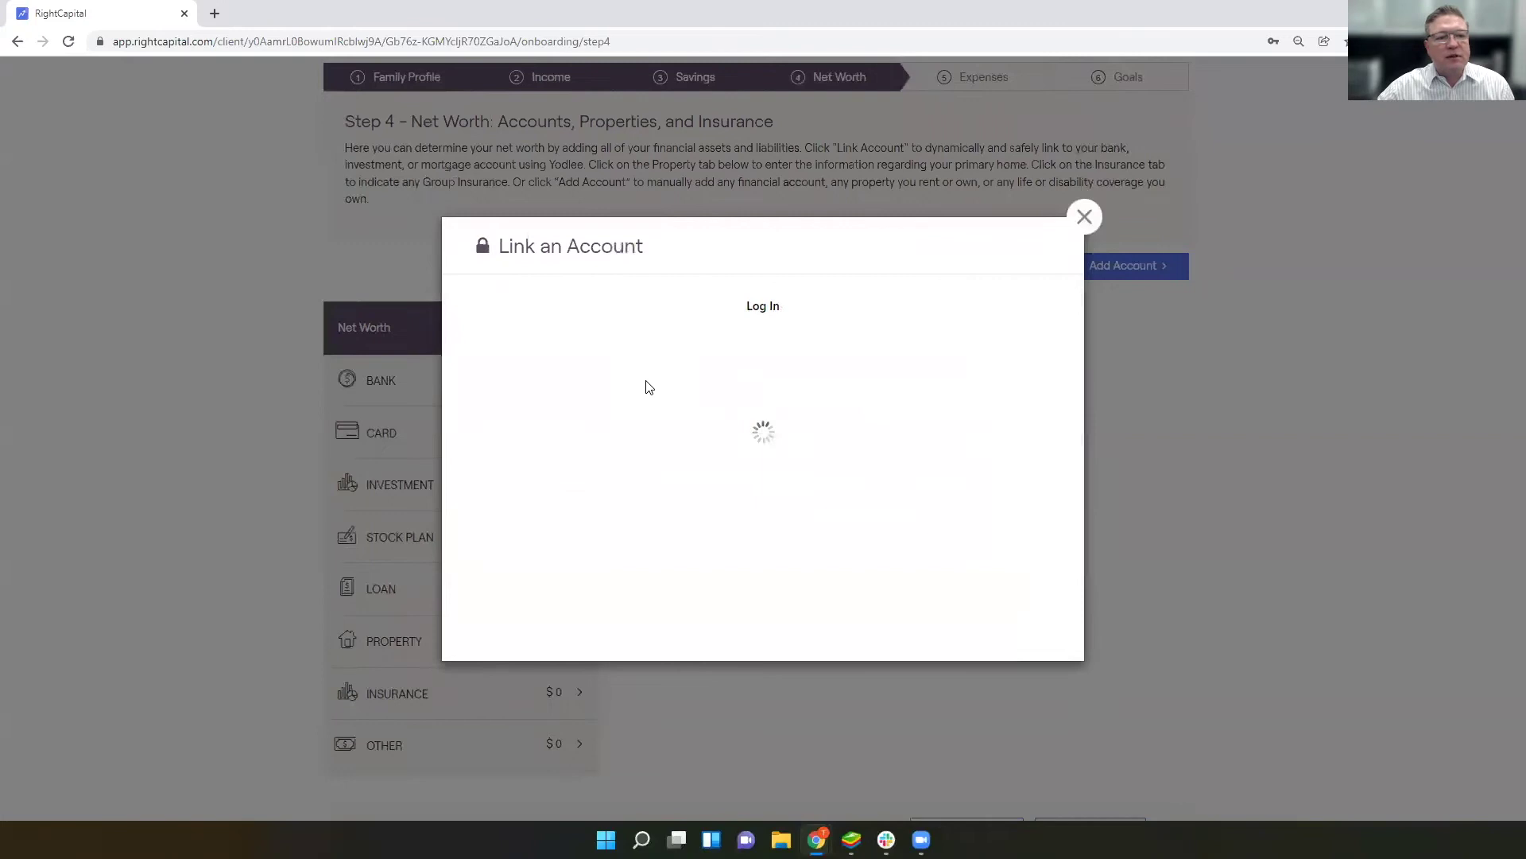
scroll(668, 461, down, 1)
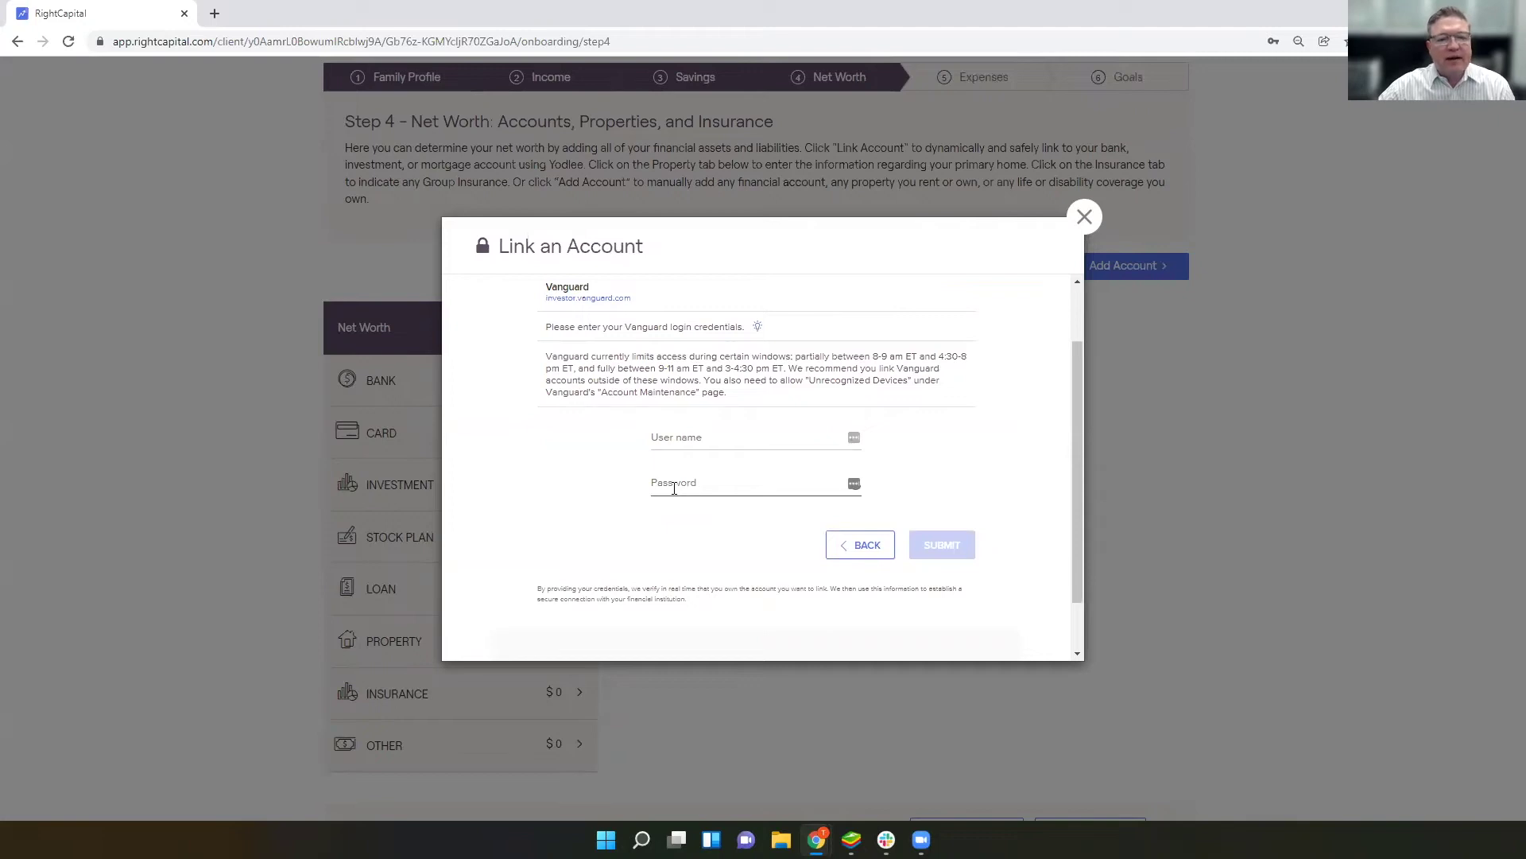
click(1081, 216)
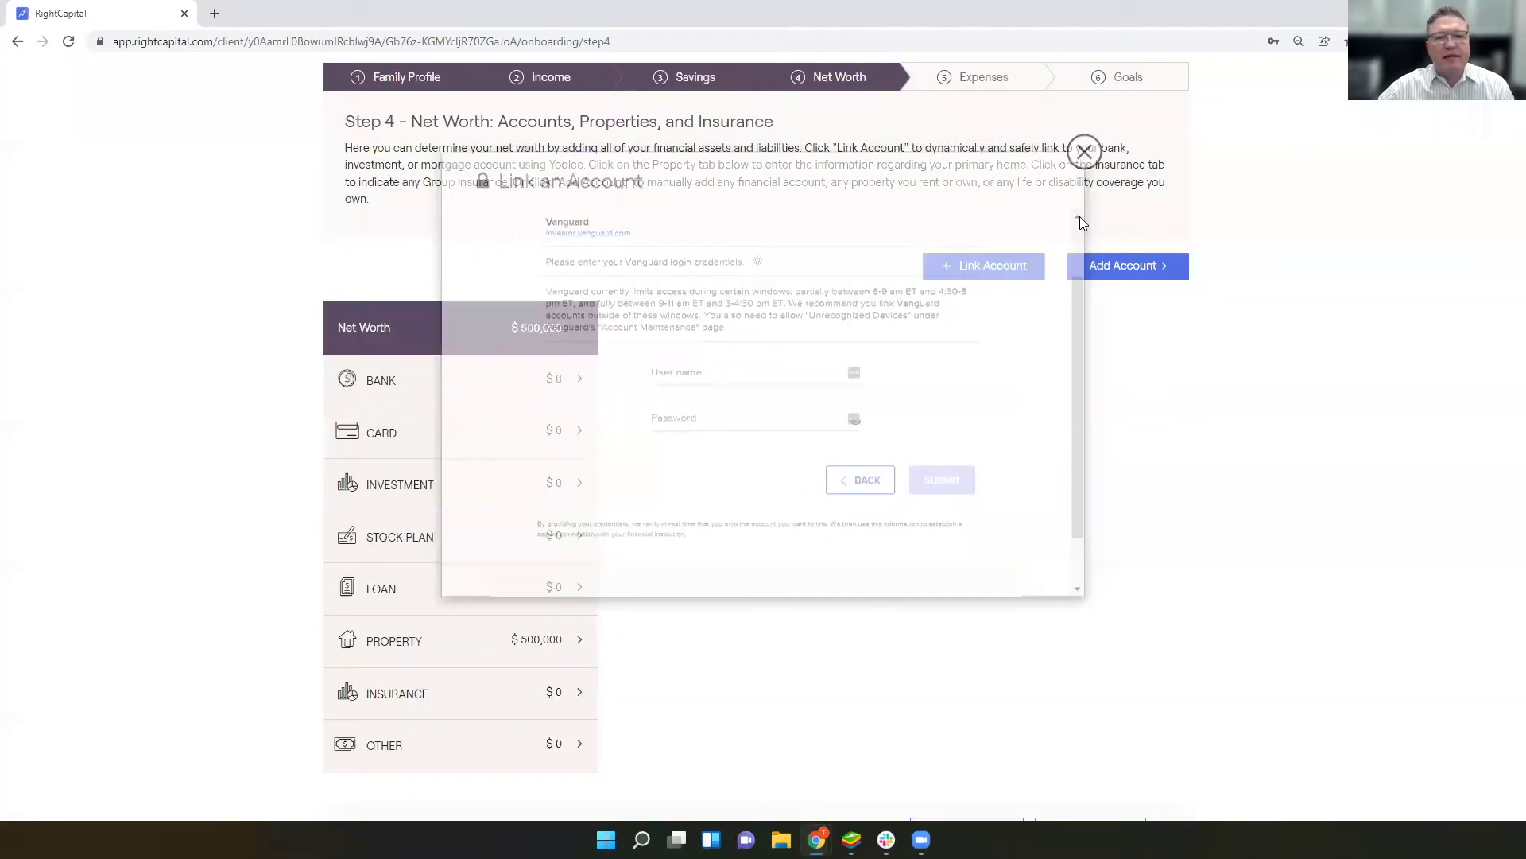
- Keep the Primary Home property as Own and save it, and open the existing loan entry
scroll(821, 428, down, 1)
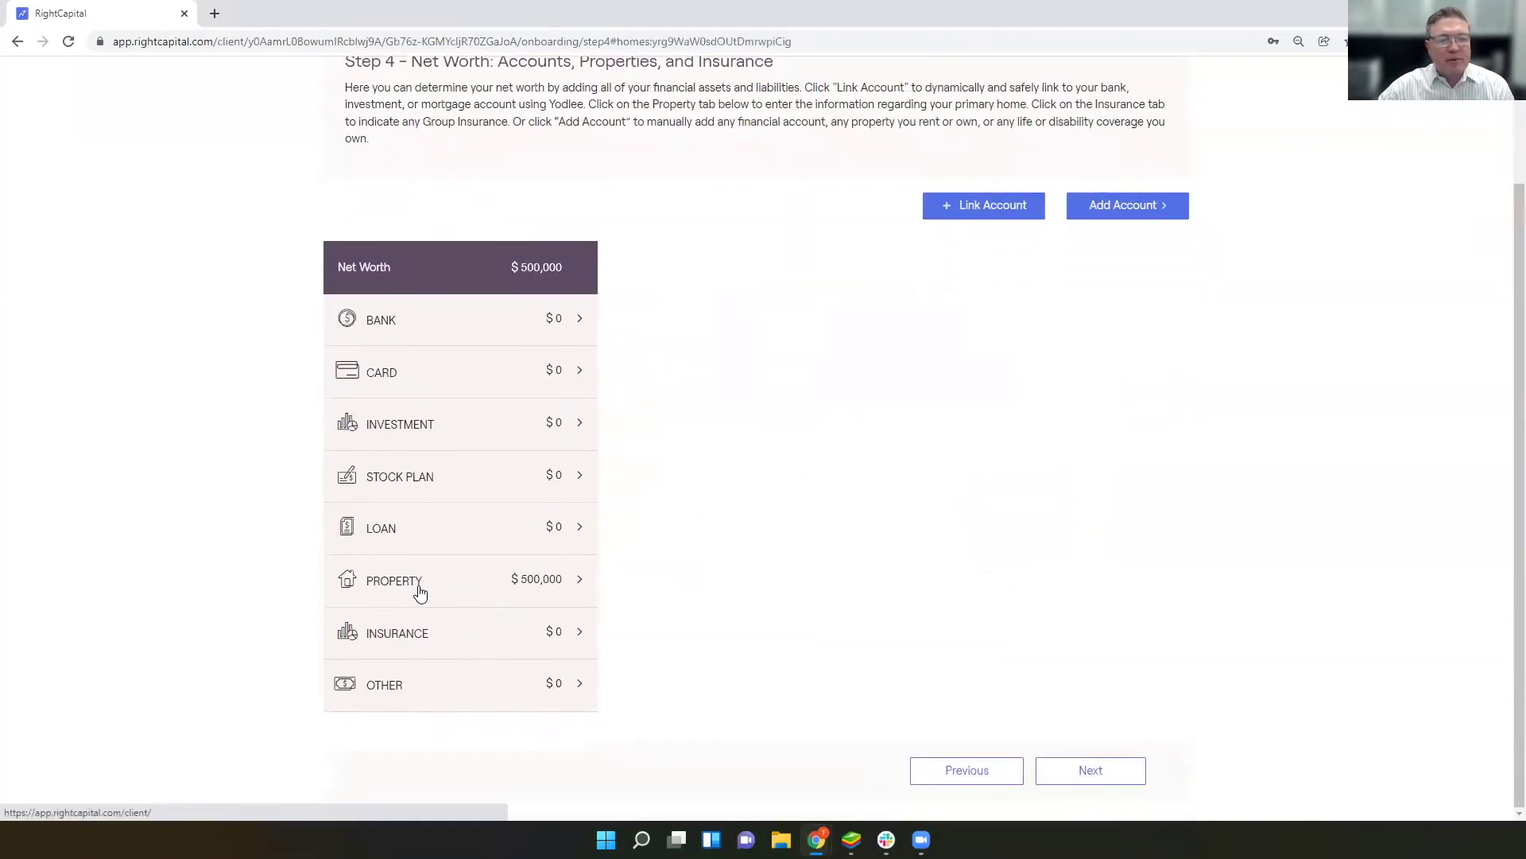
click(416, 592)
click(859, 320)
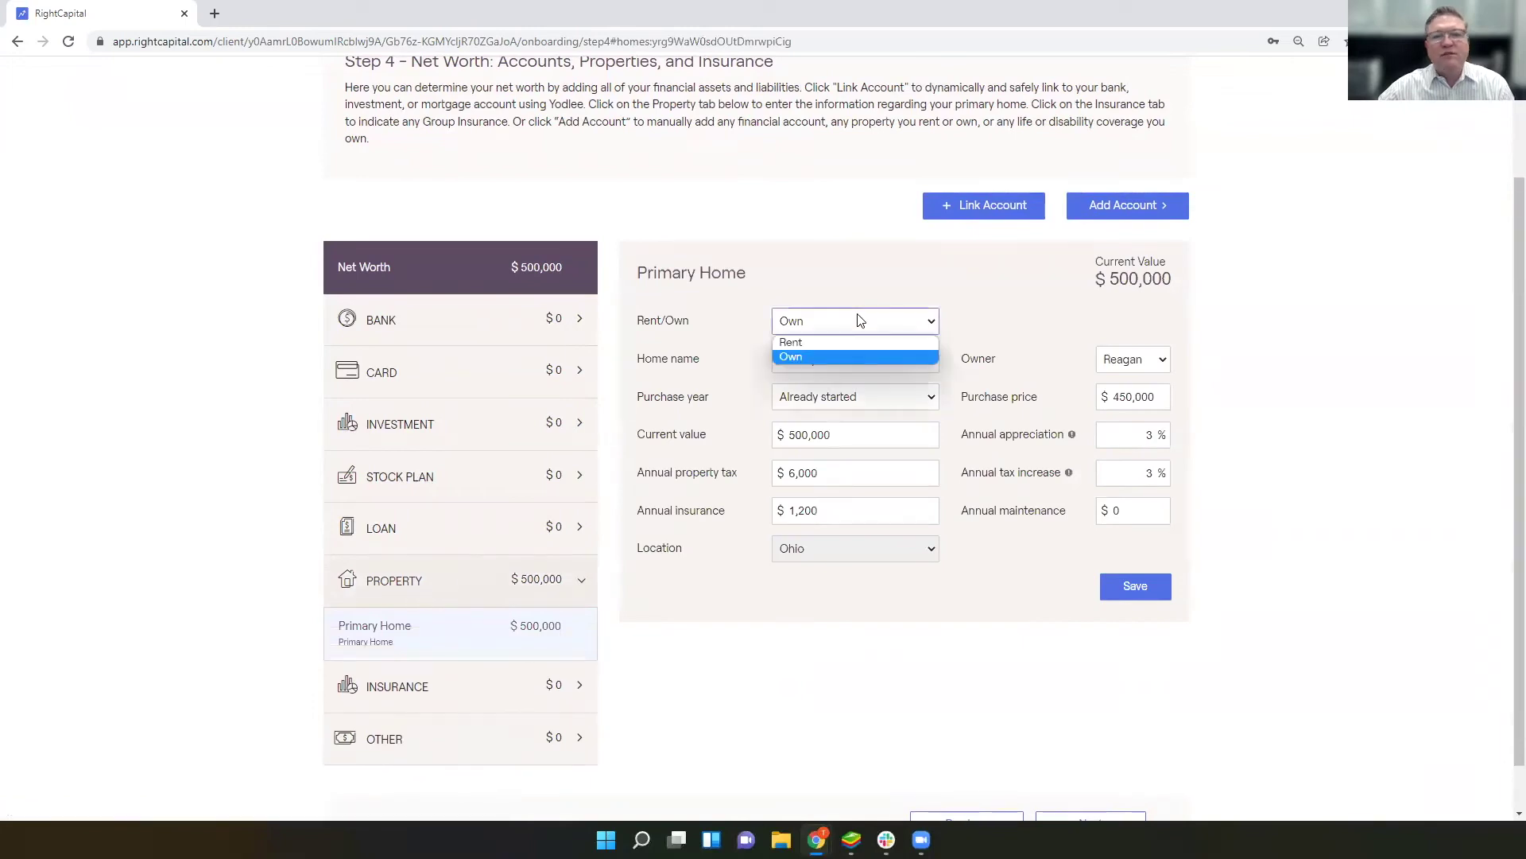
click(821, 354)
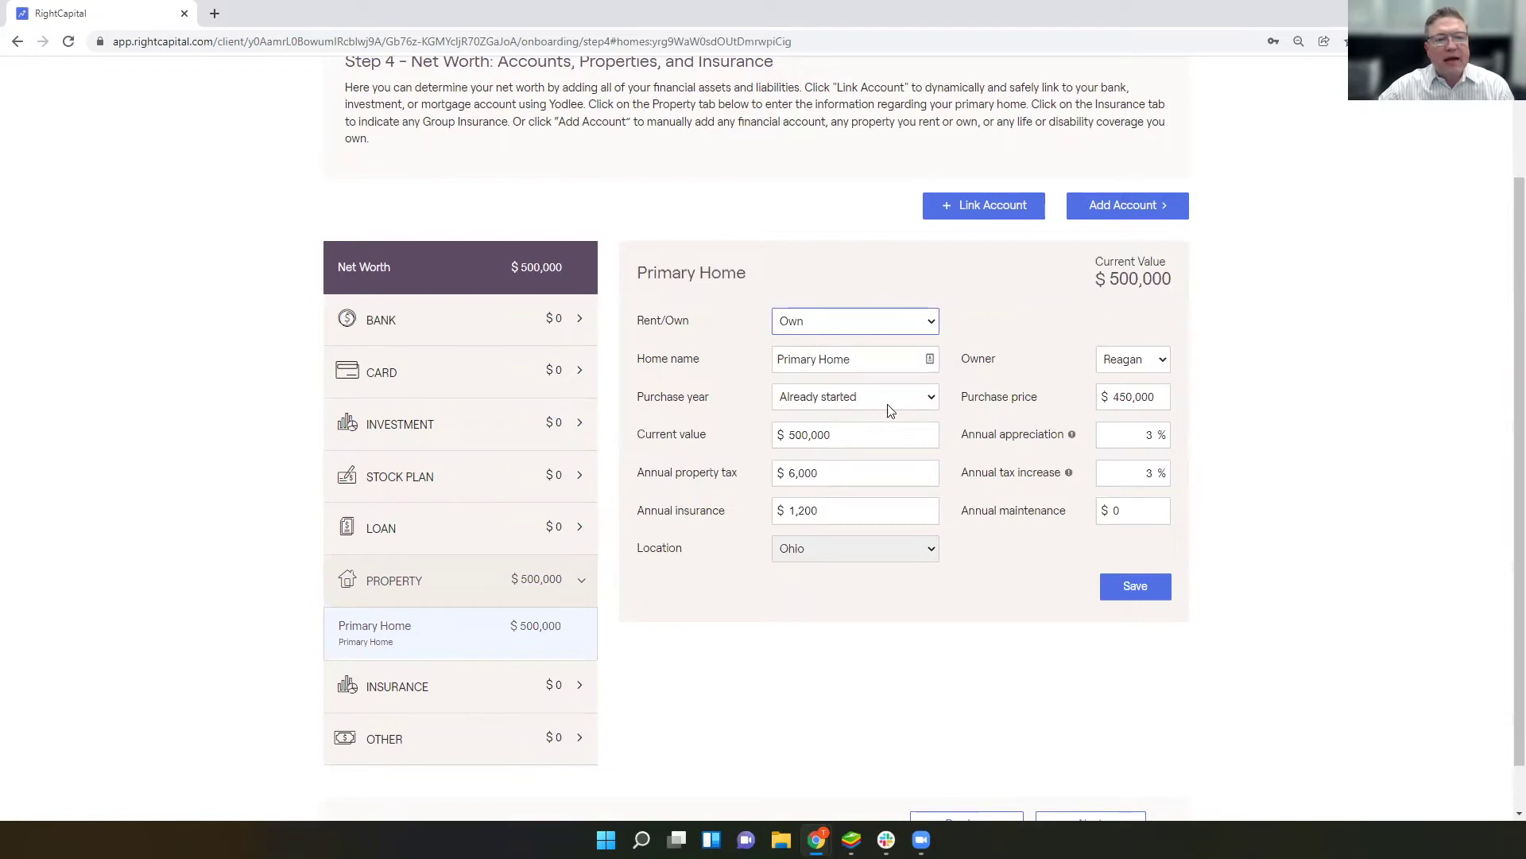
click(903, 320)
click(903, 320)
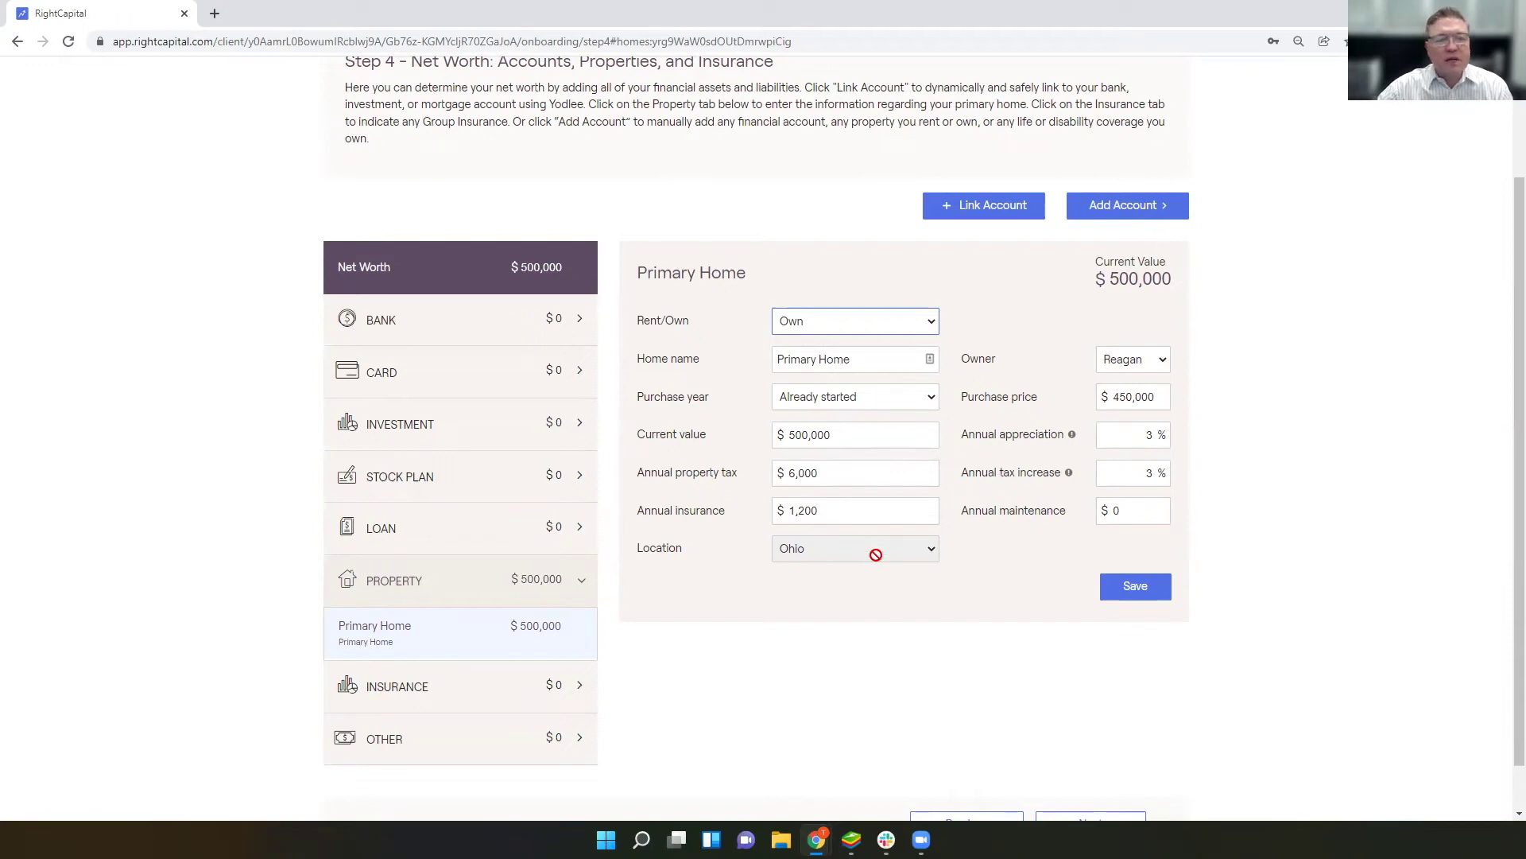
click(1145, 588)
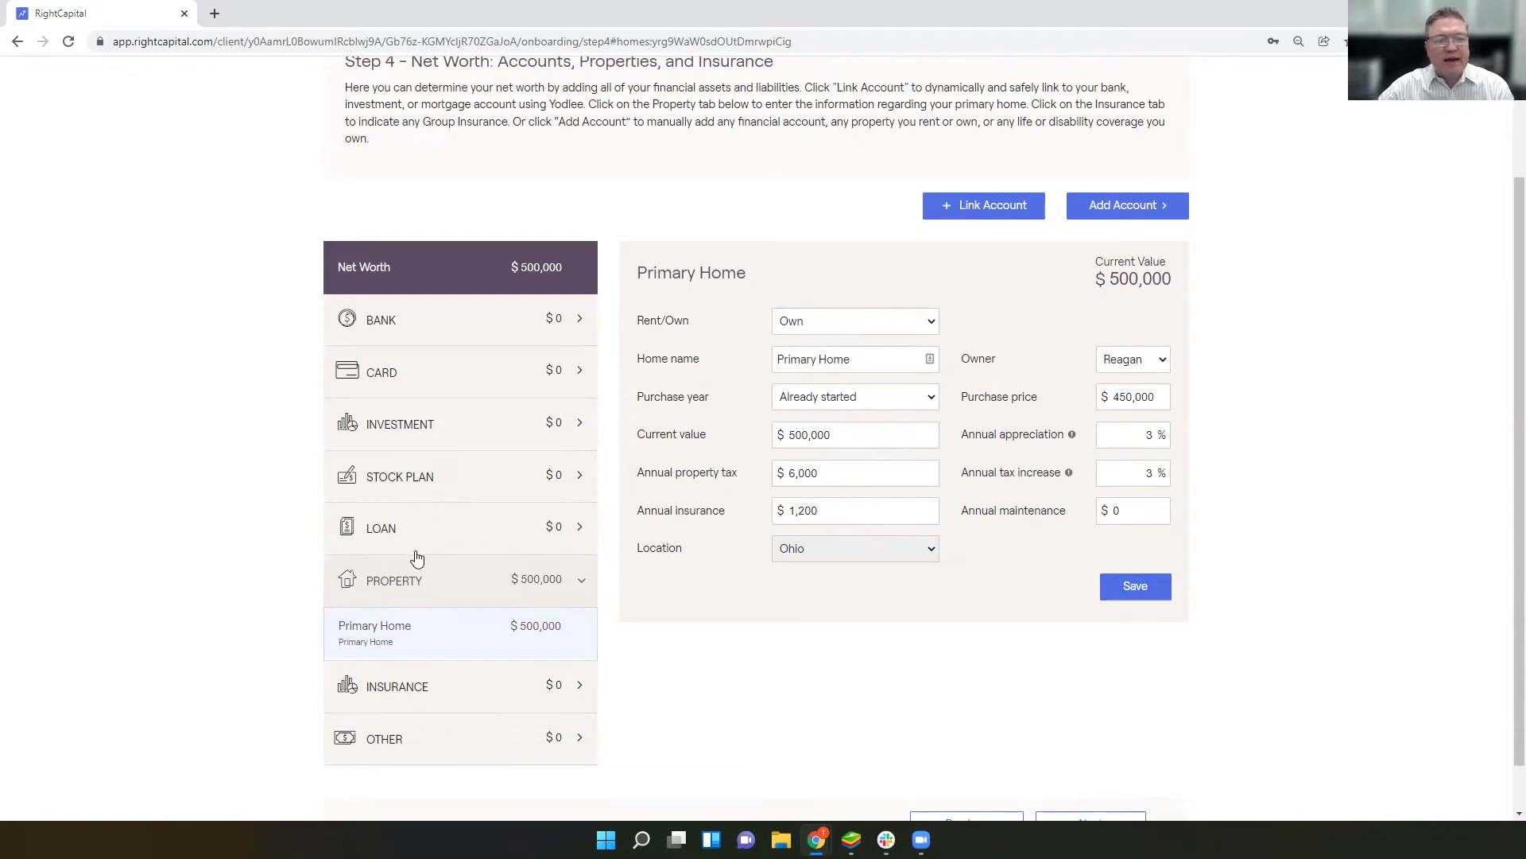
click(434, 532)
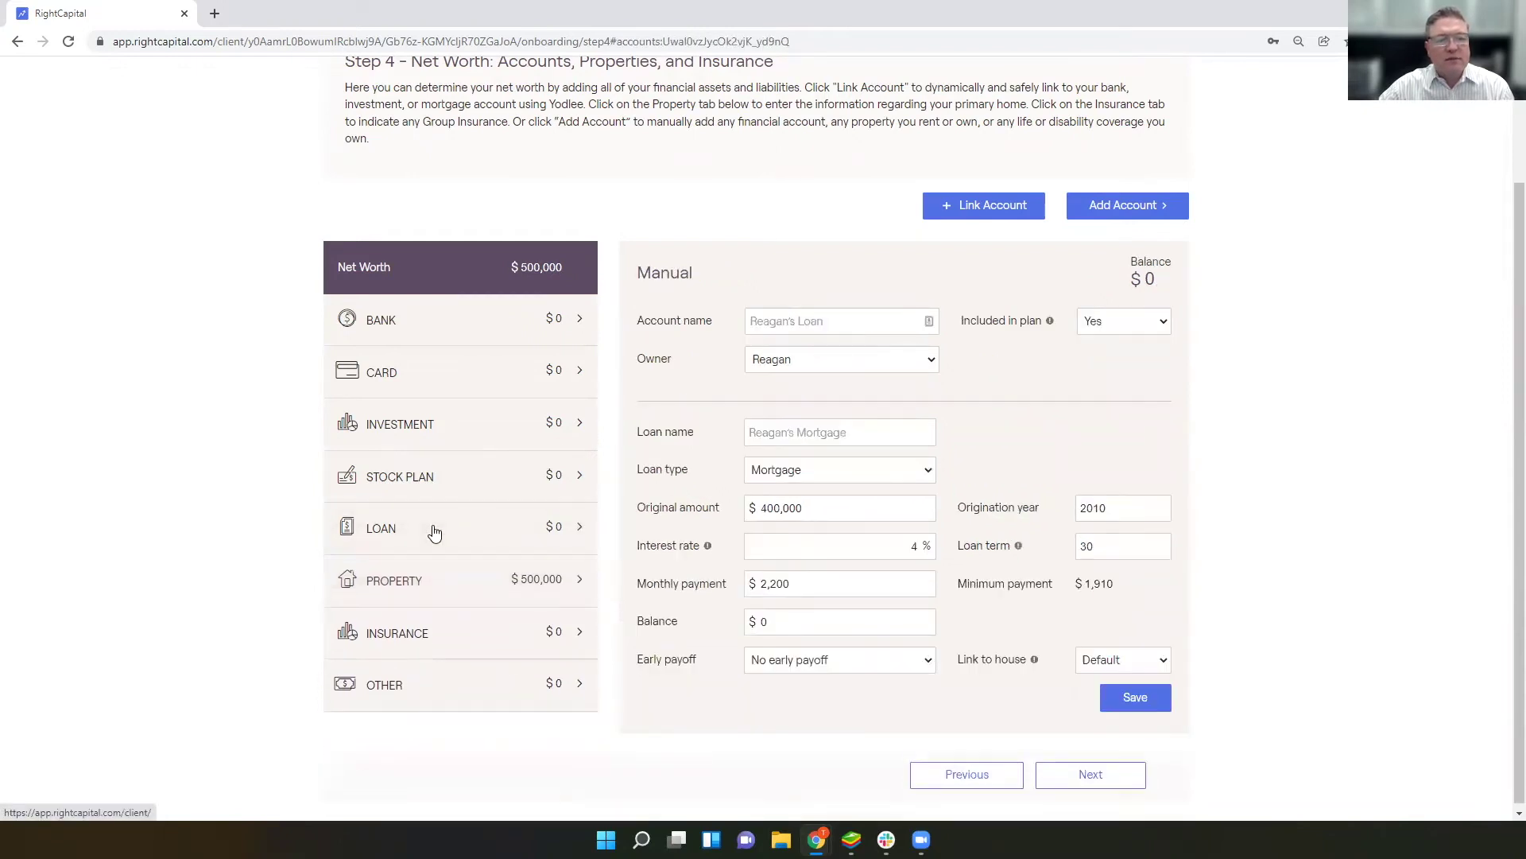
- Try to link a Bank Of America account, and cancel the transfer to the bank's site
click(982, 205)
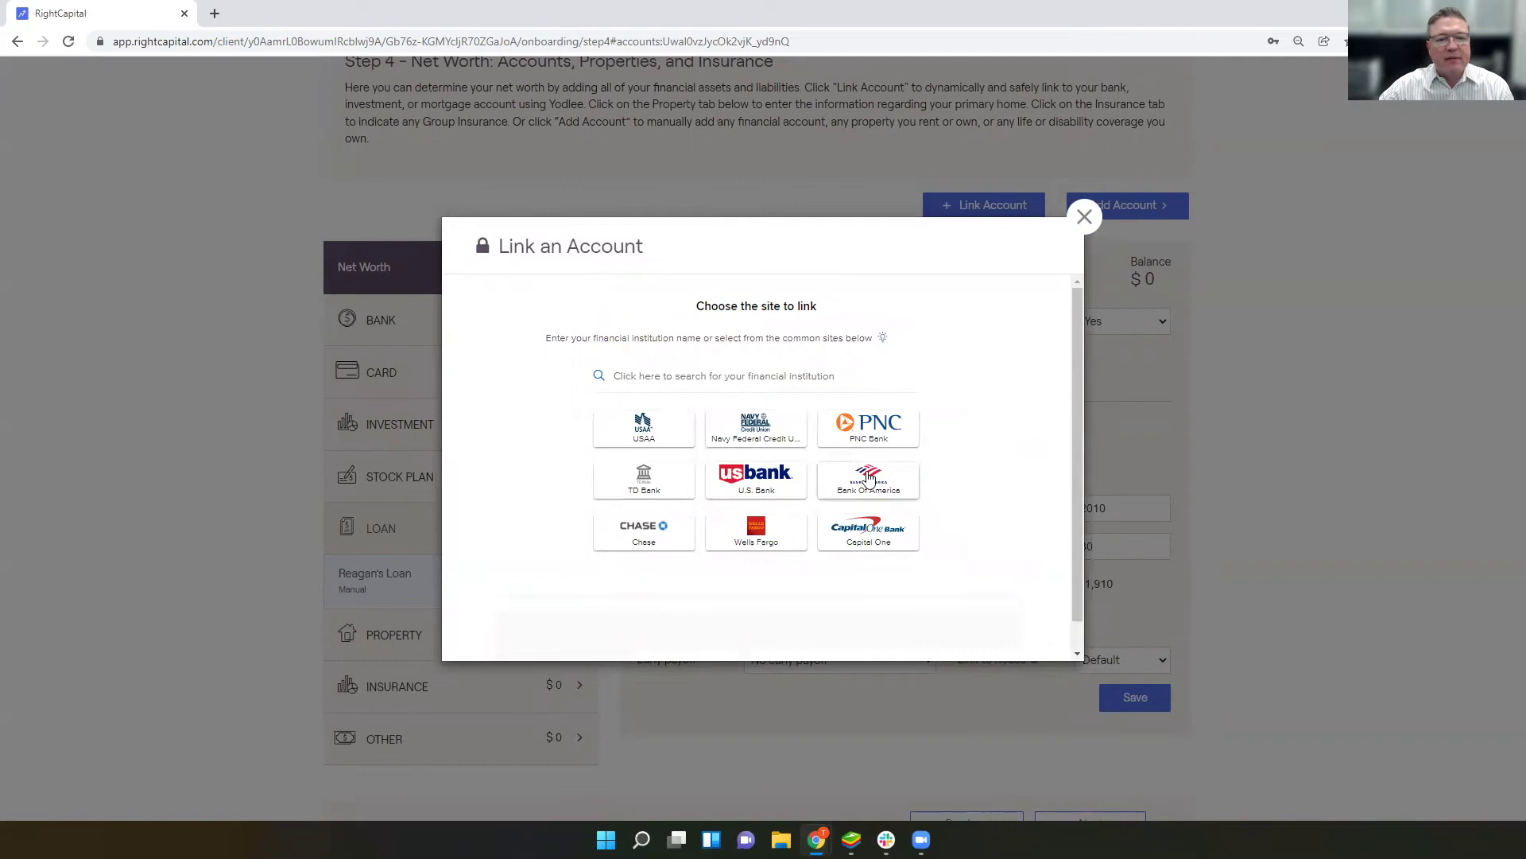
click(863, 491)
scroll(671, 456, down, 2)
click(922, 527)
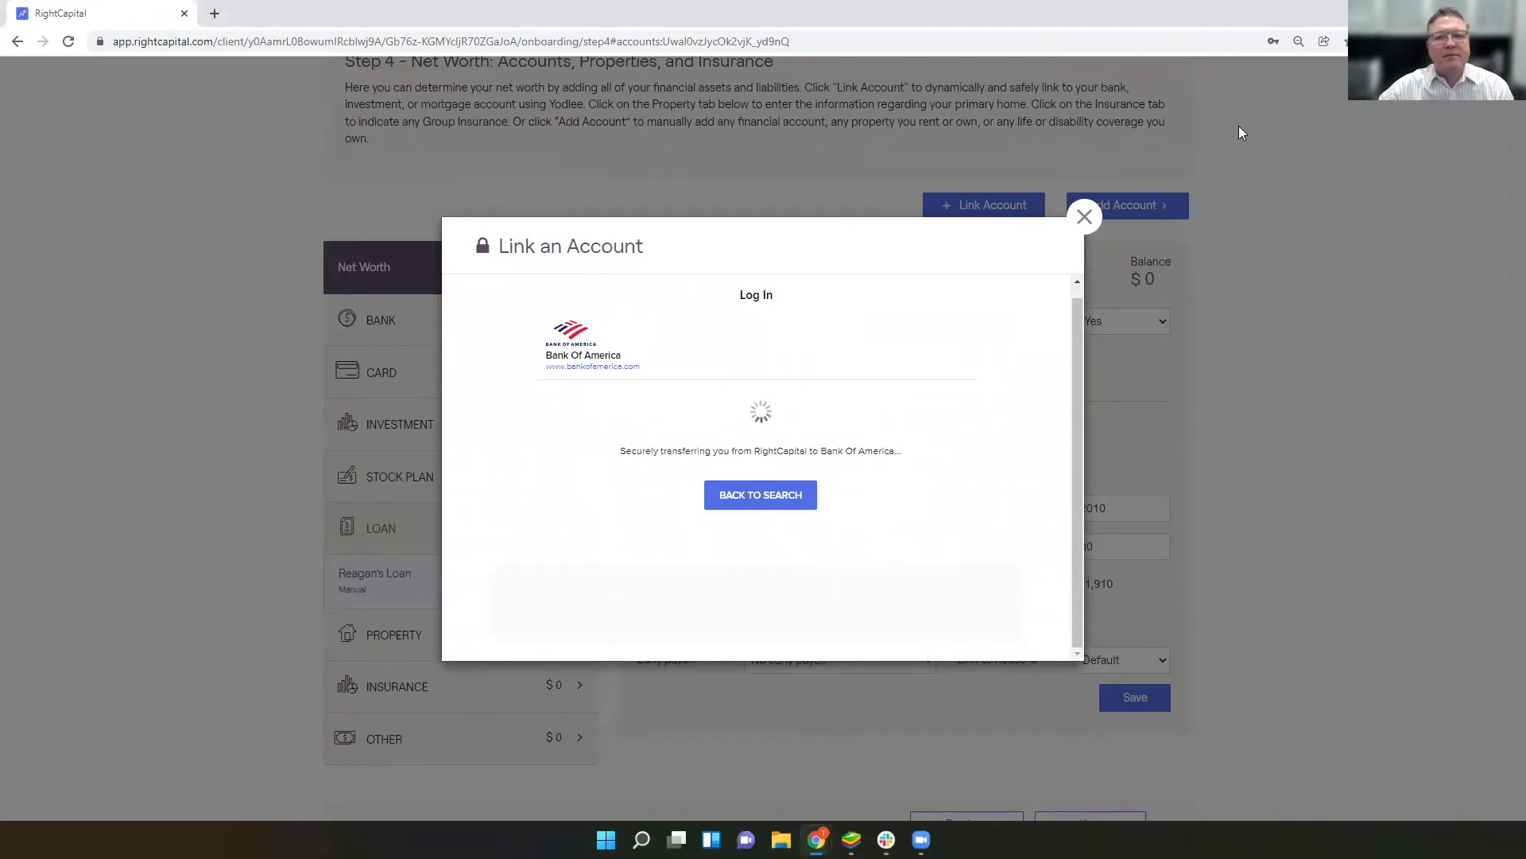
click(1085, 217)
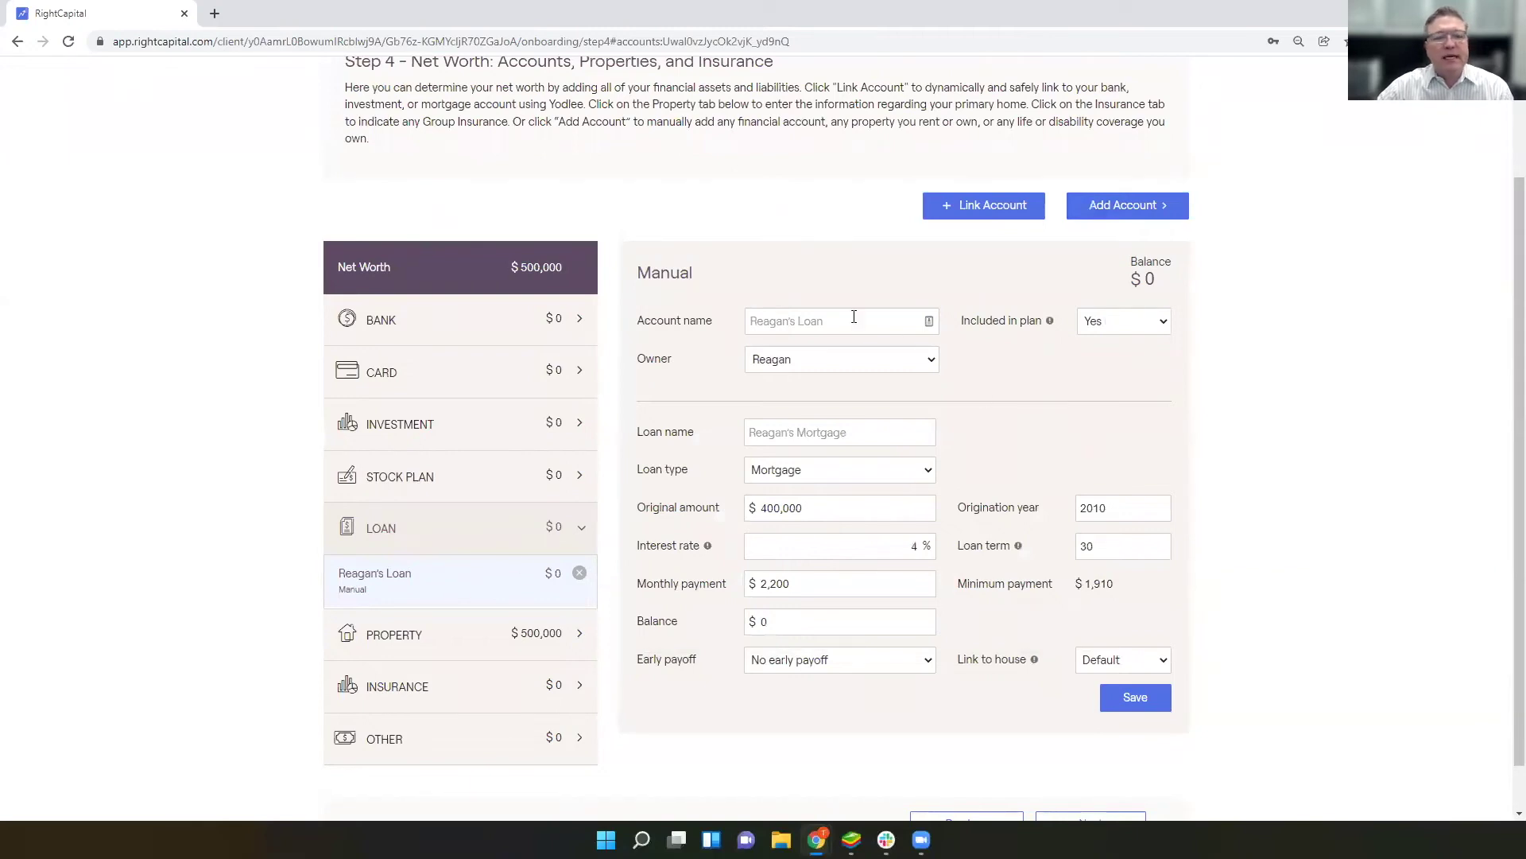
- Set the mortgage loan's owner to Joint, link it to the Primary Home, and save the loan
click(815, 364)
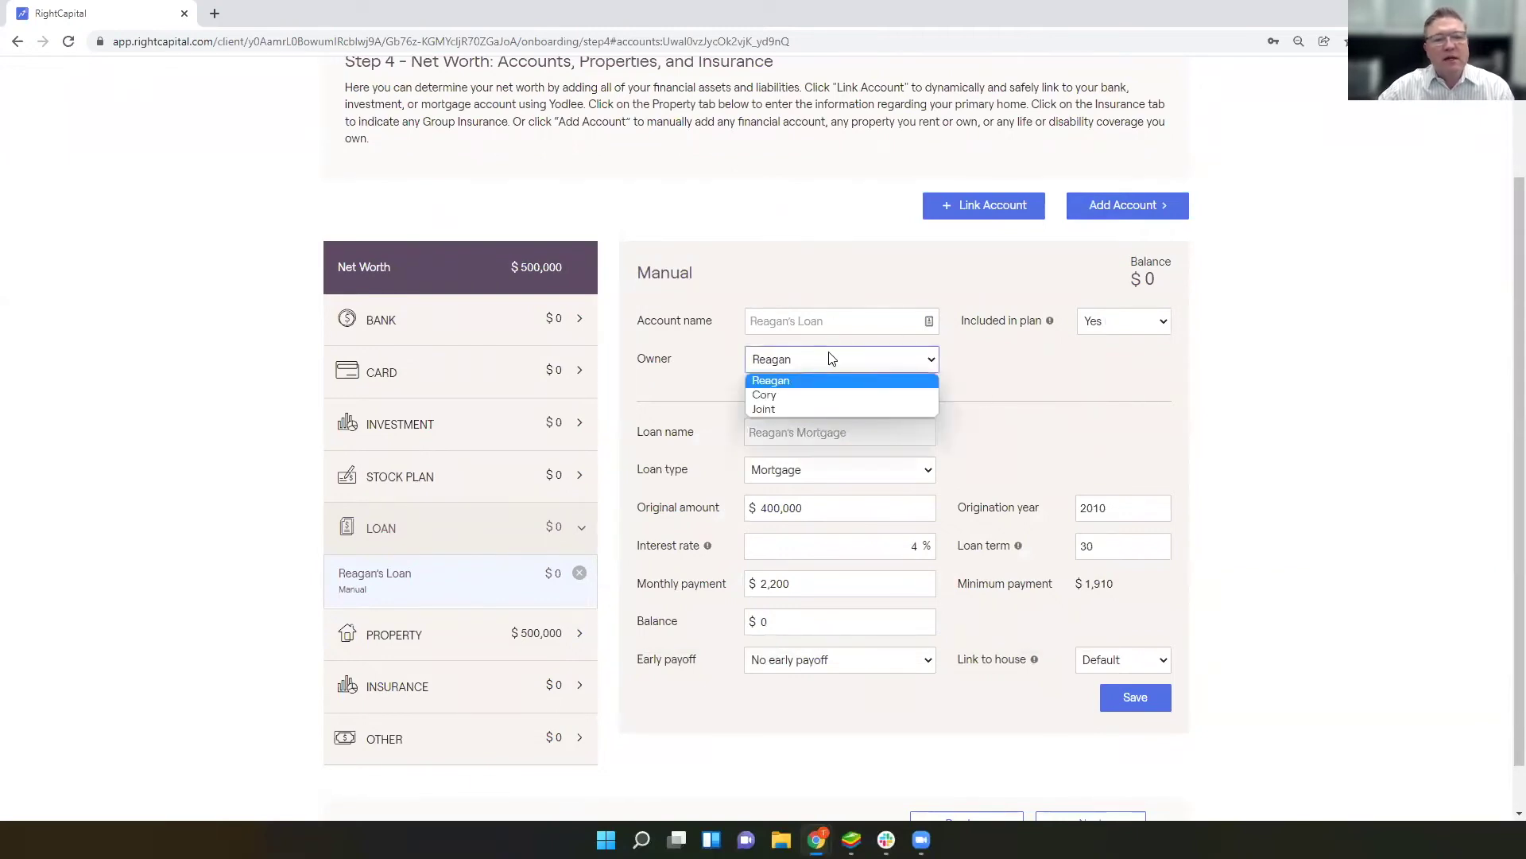
click(815, 409)
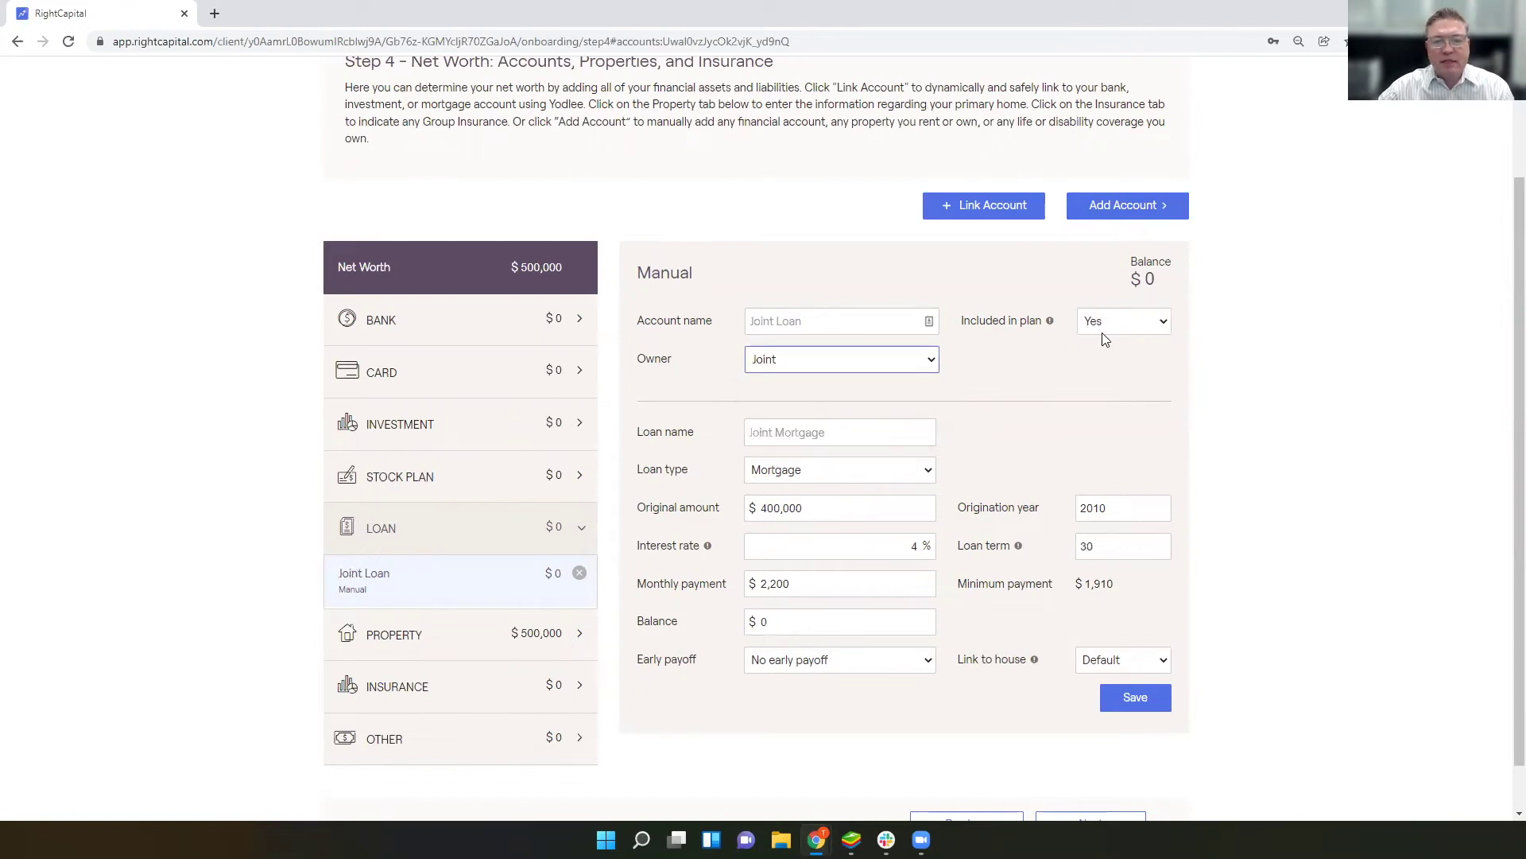
scroll(915, 445, down, 1)
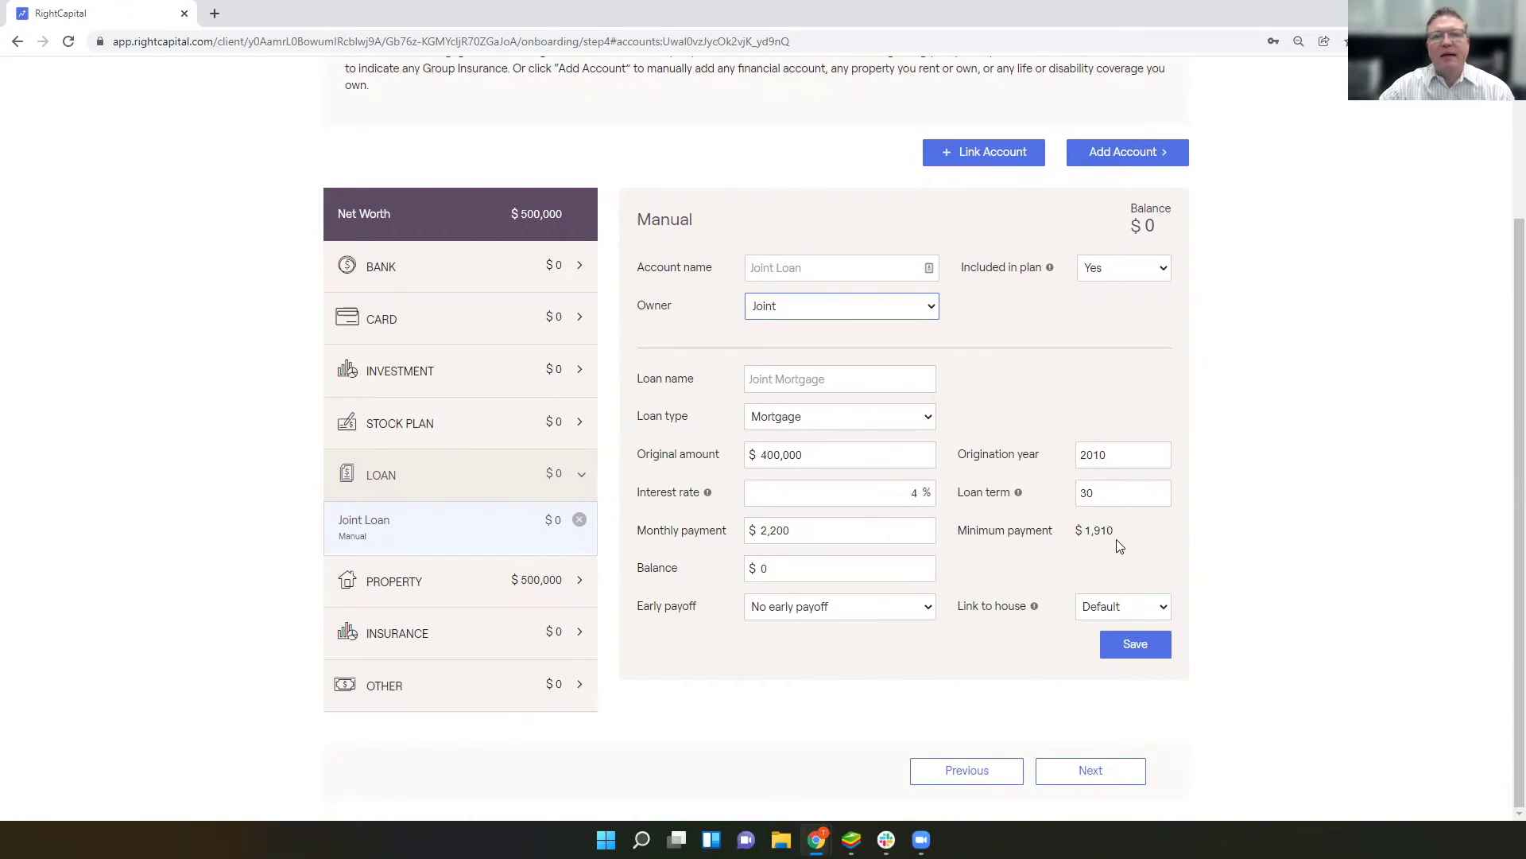
click(894, 536)
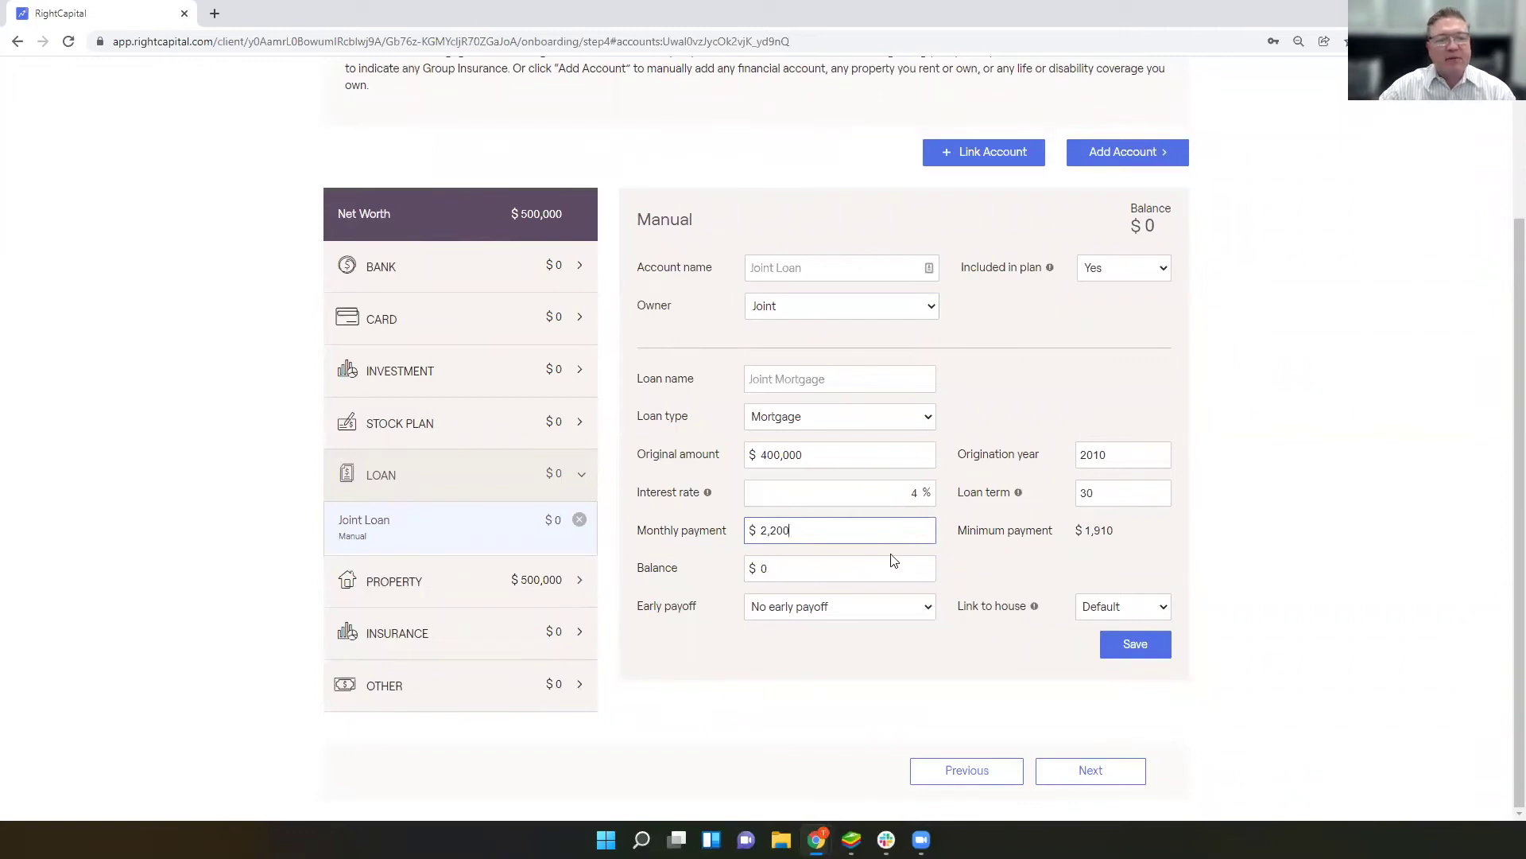
click(1124, 613)
click(1118, 644)
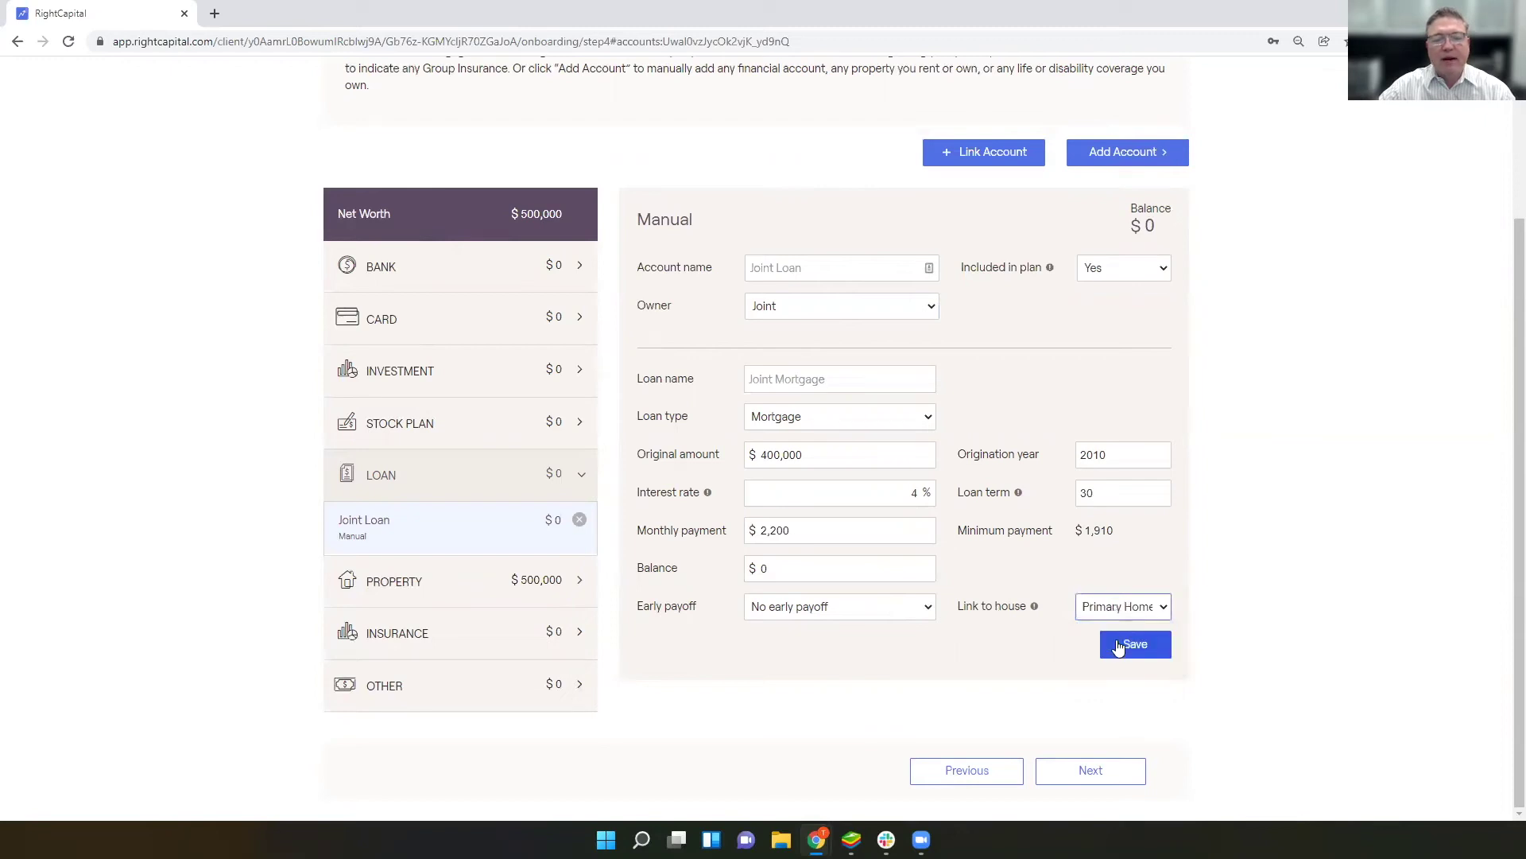
click(1129, 645)
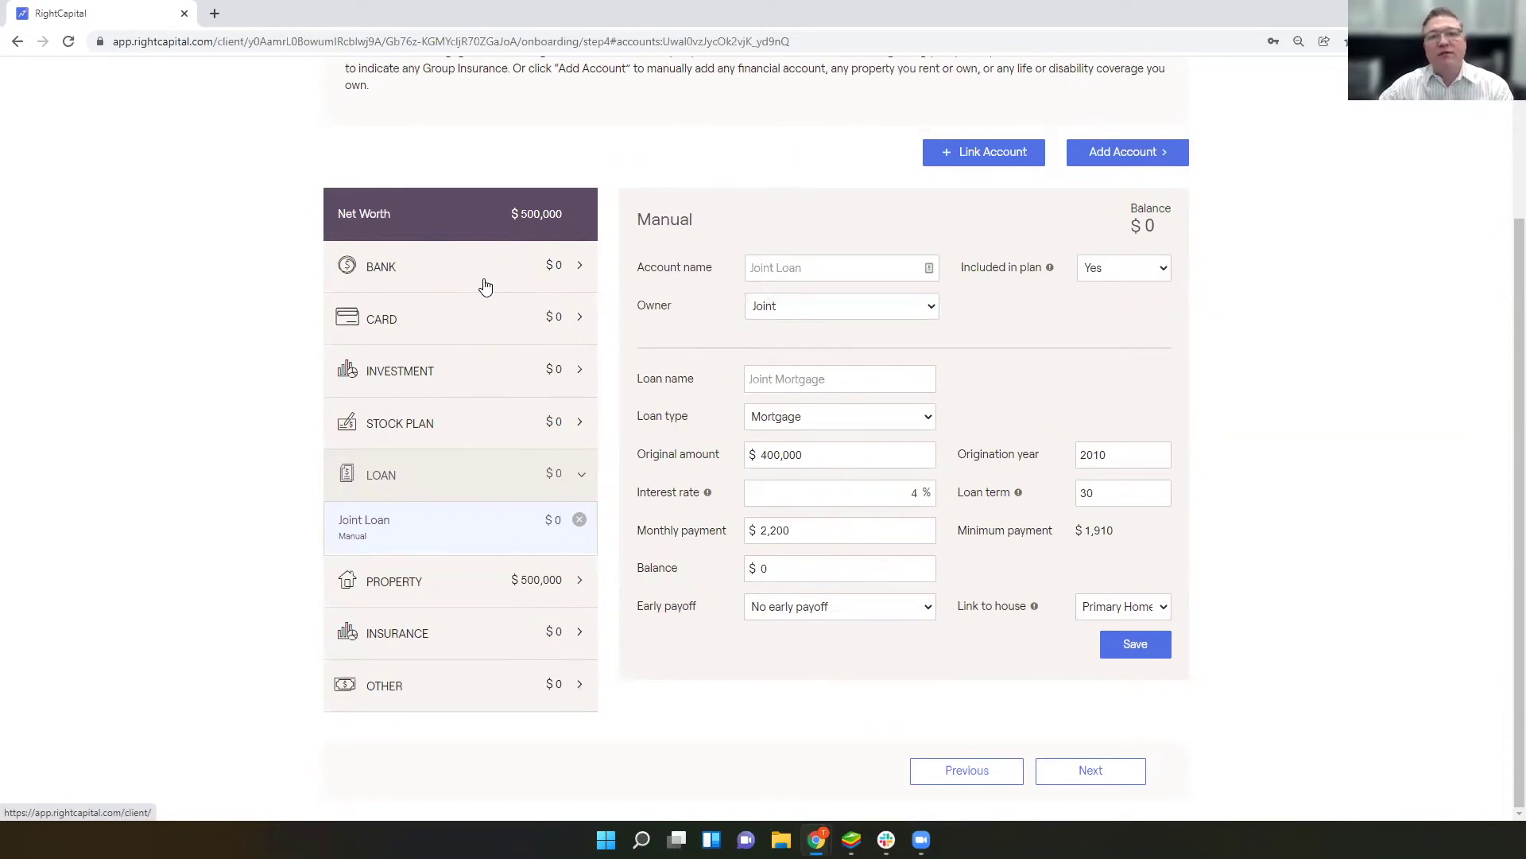
- Open and save the client's group life insurance policy, and look through the insurance types that can be added
click(499, 636)
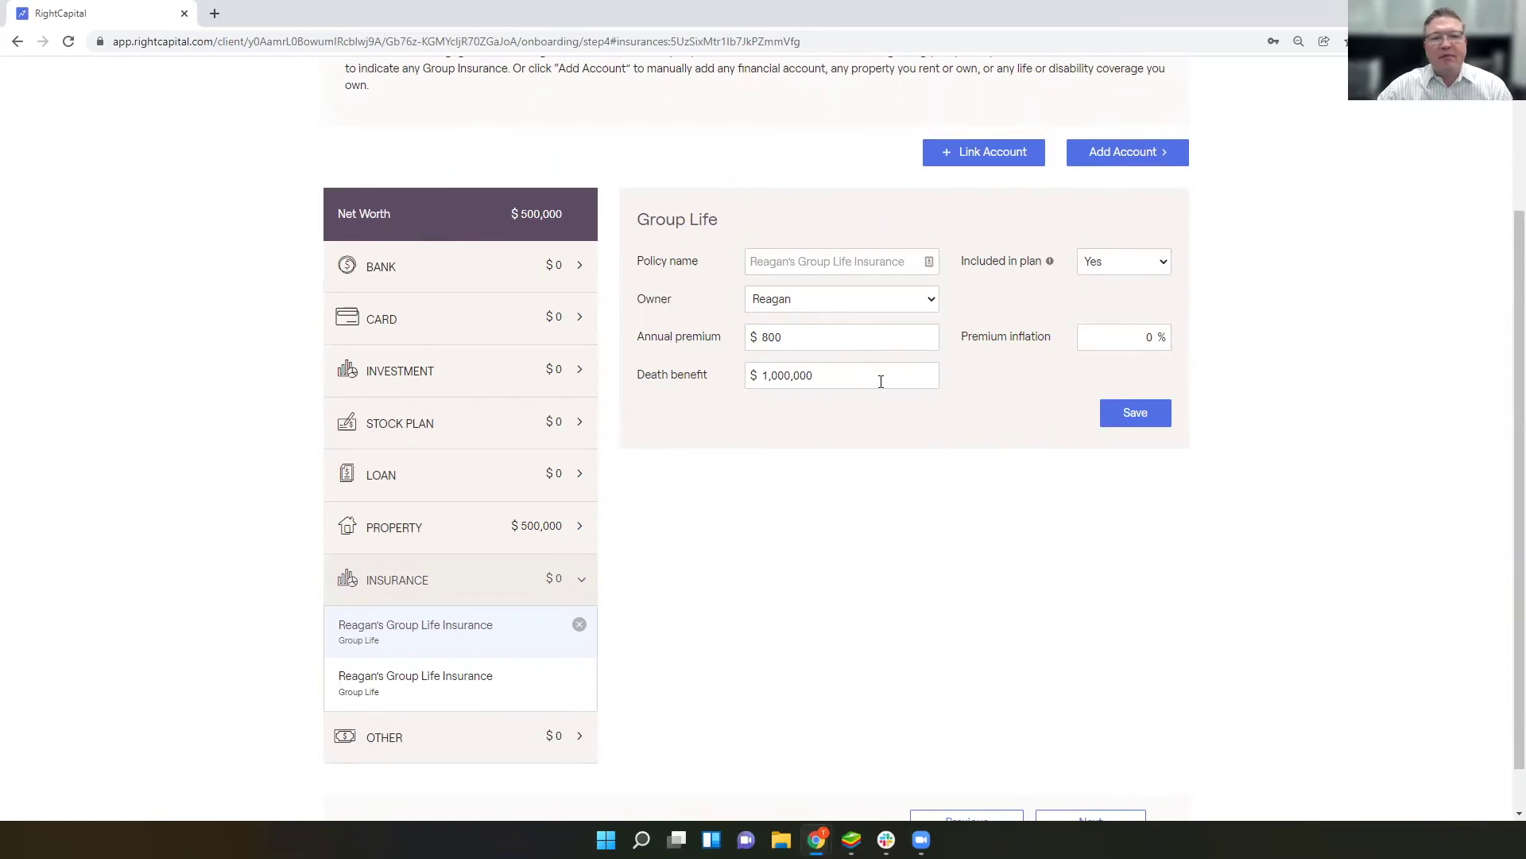
click(1131, 422)
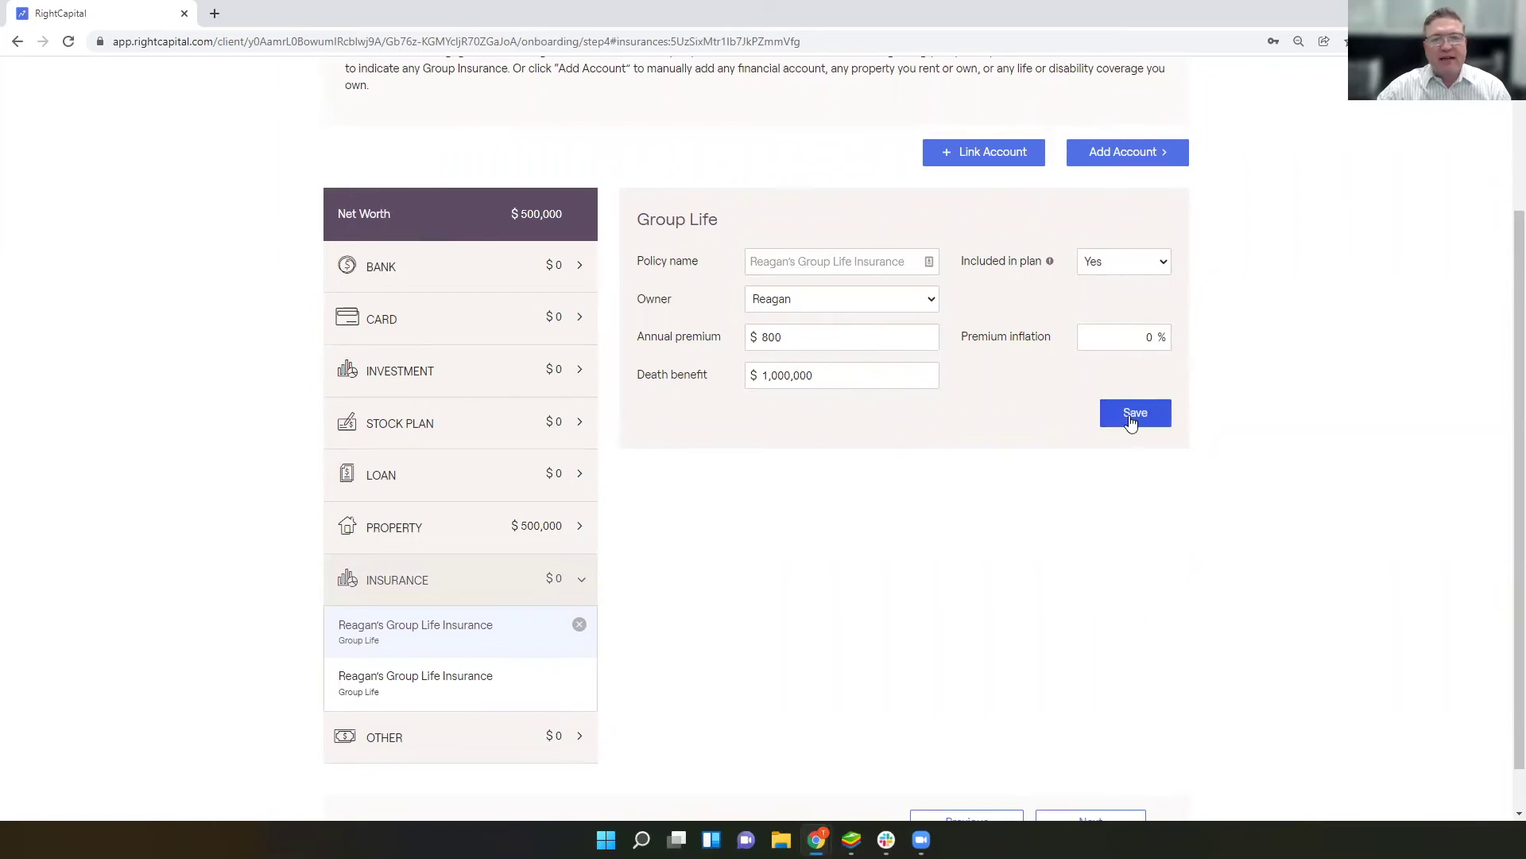
click(1101, 155)
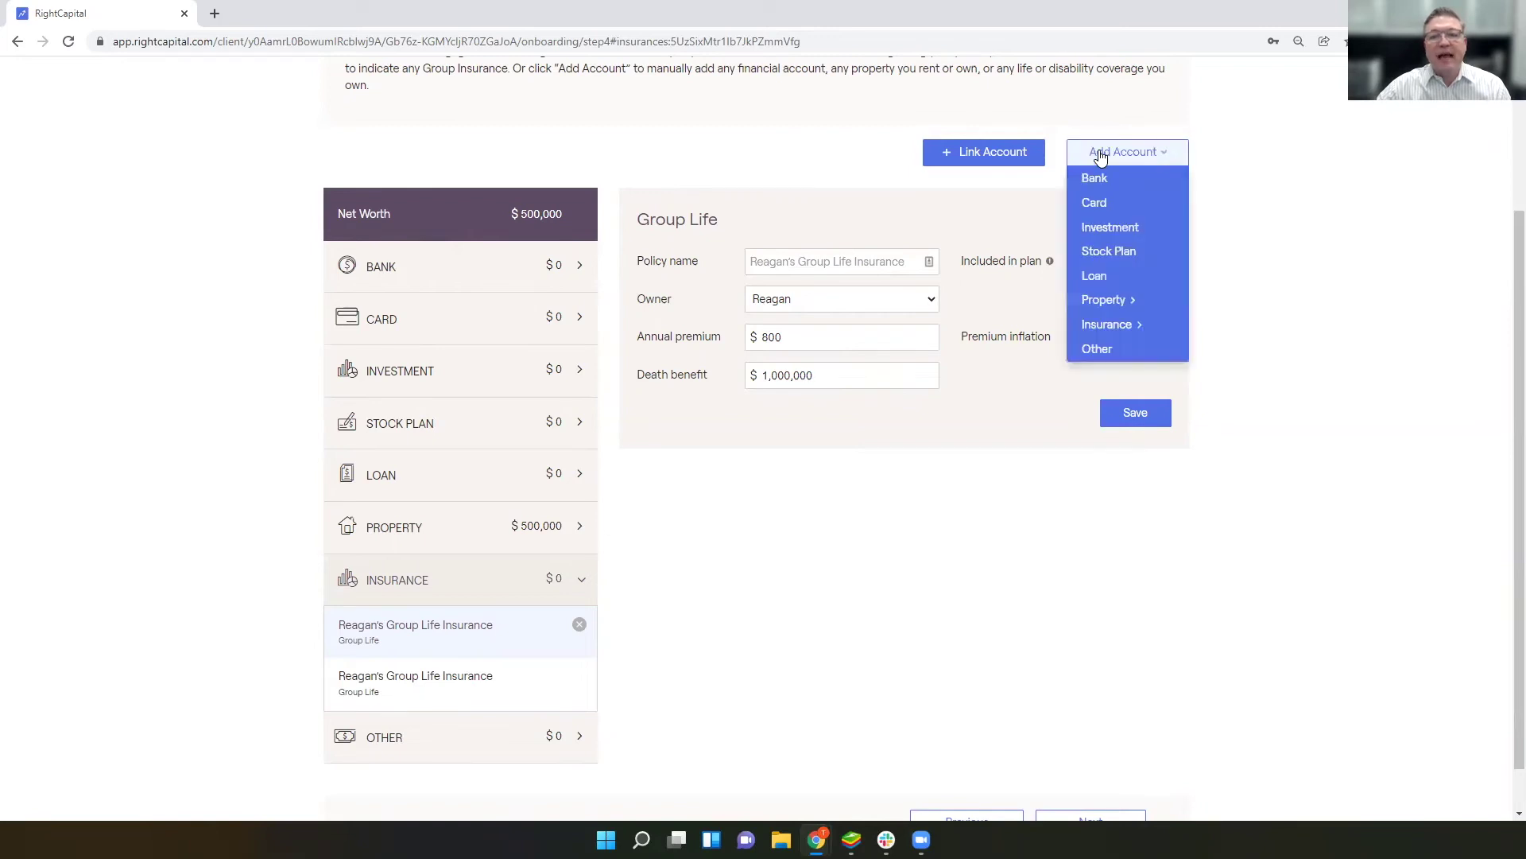
mouse_move(1100, 311)
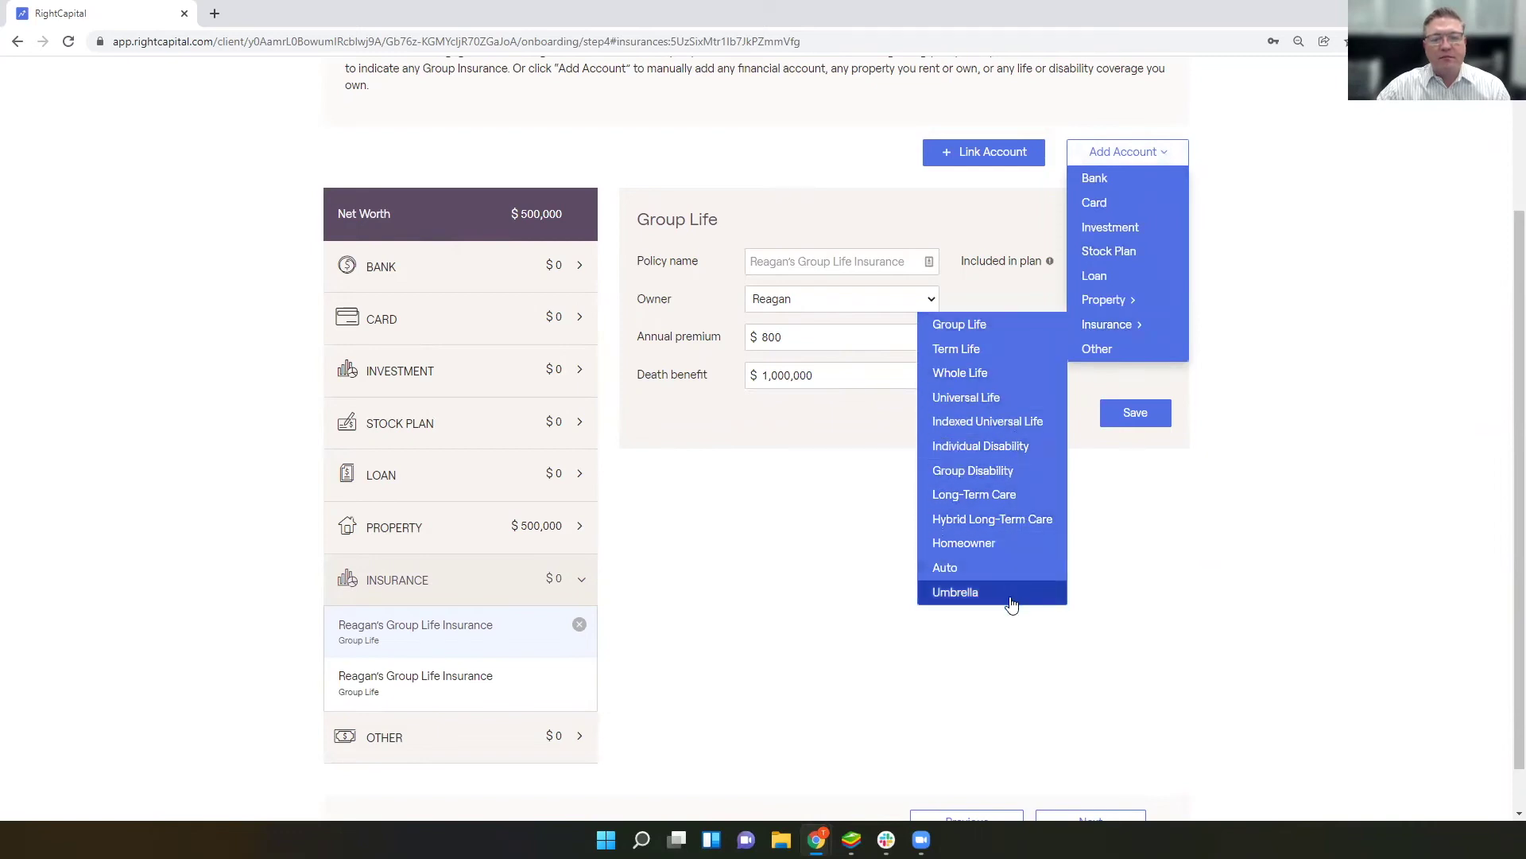
scroll(777, 572, down, 1)
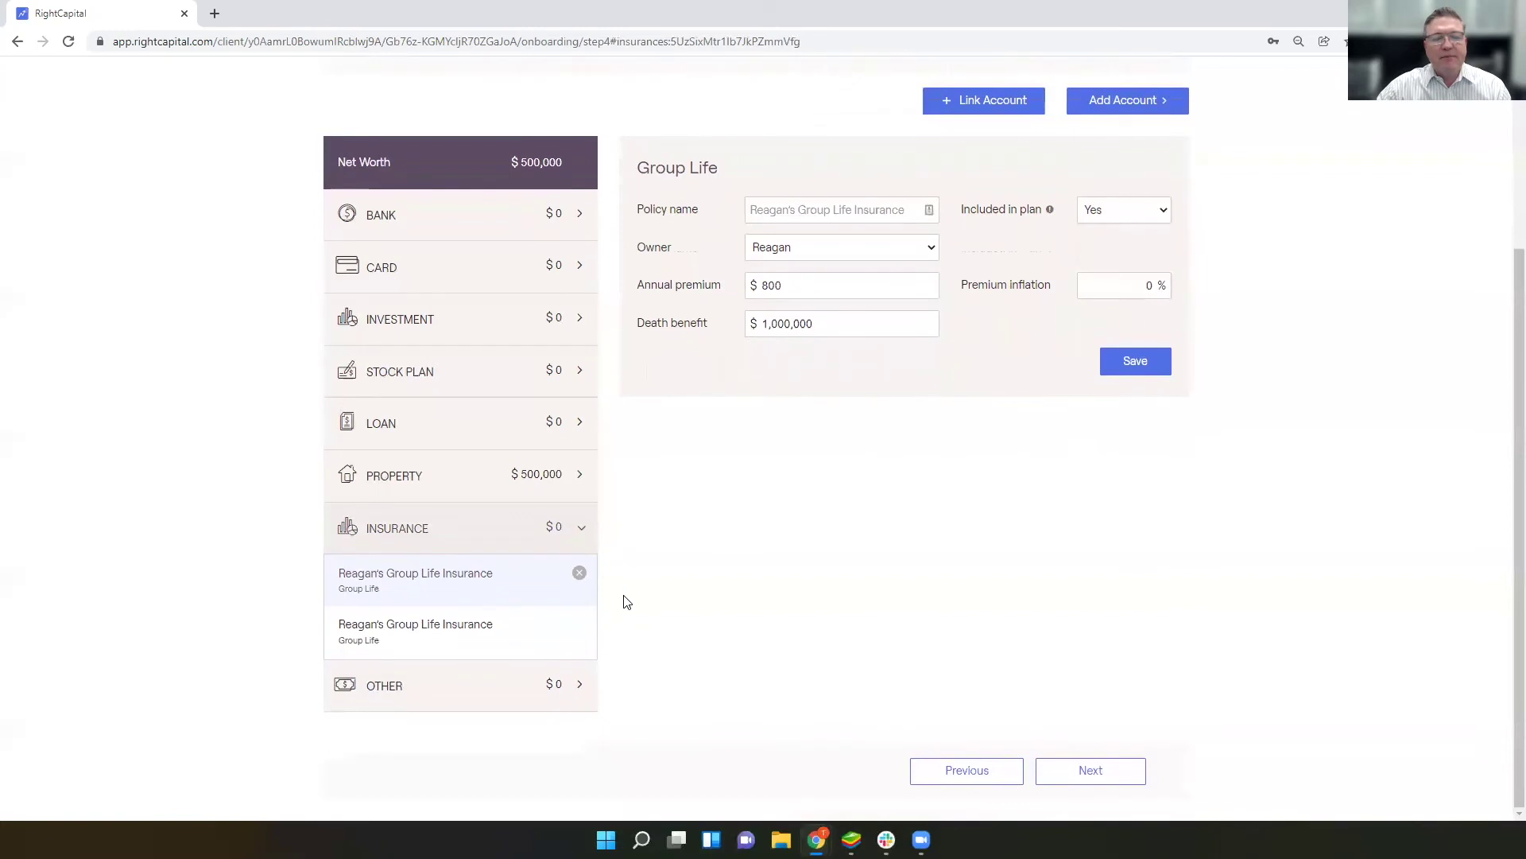
- Open the first lifestyle asset in the Other category and examine its value, growth and sale fields
click(477, 682)
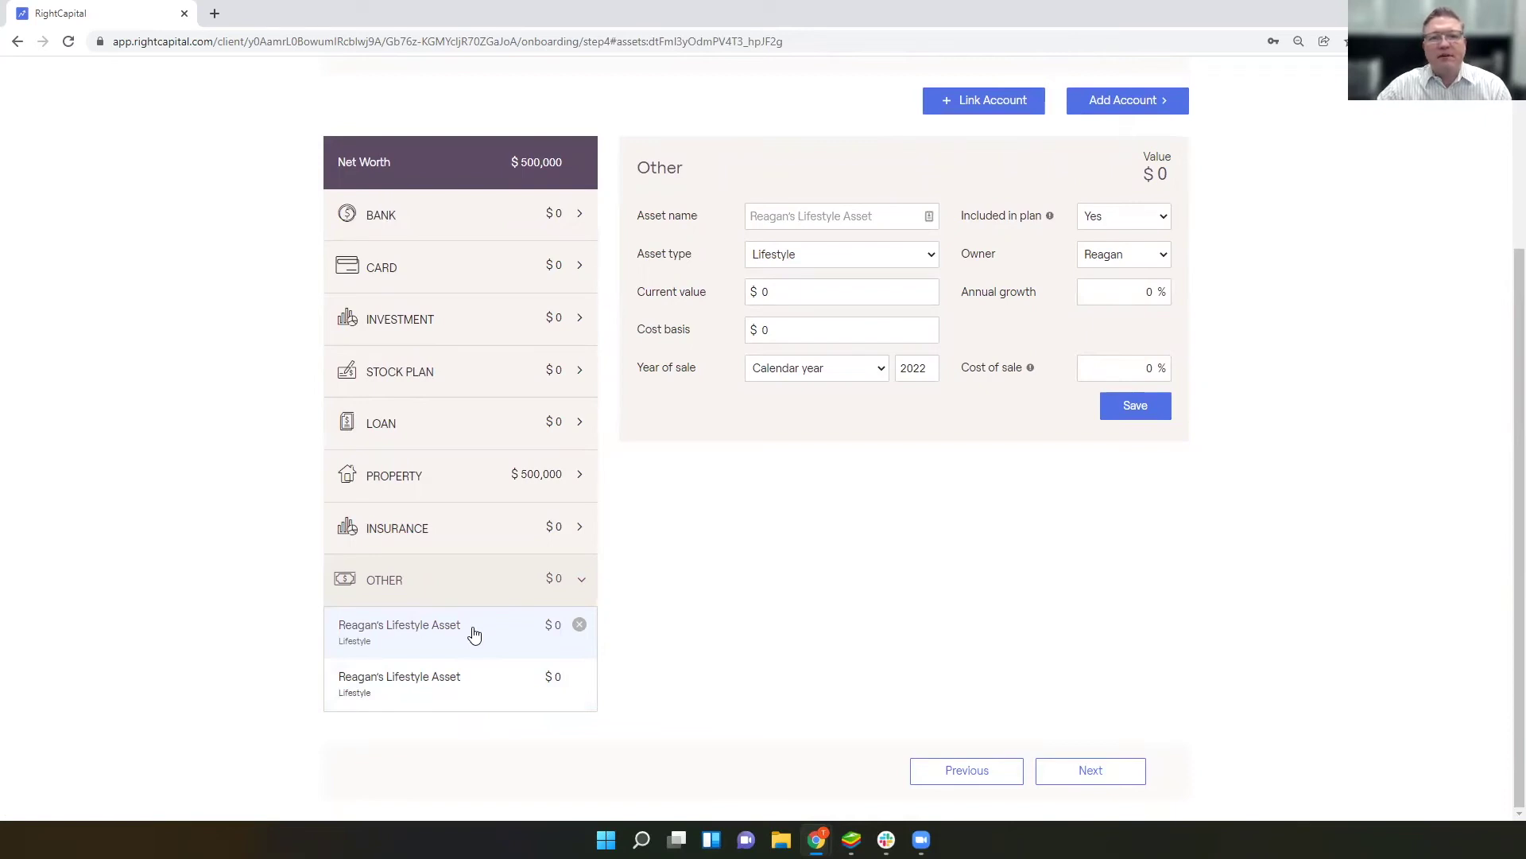
scroll(838, 617, up, 1)
scroll(838, 617, down, 1)
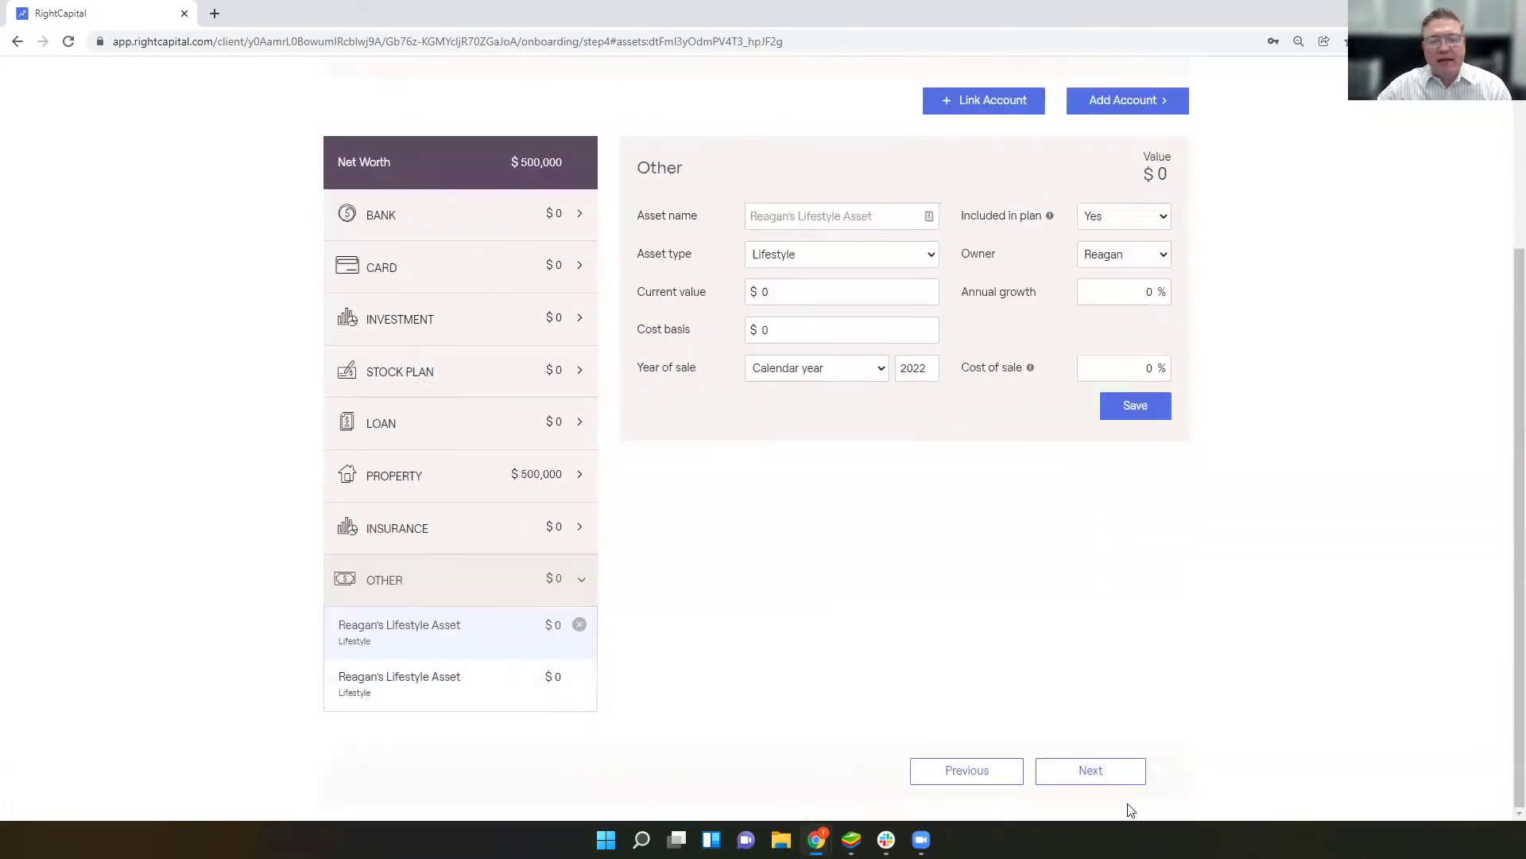
- Continue to the general expenses, open the pre-retirement living expenses, and switch their entry method to A detailed worksheet
click(1111, 774)
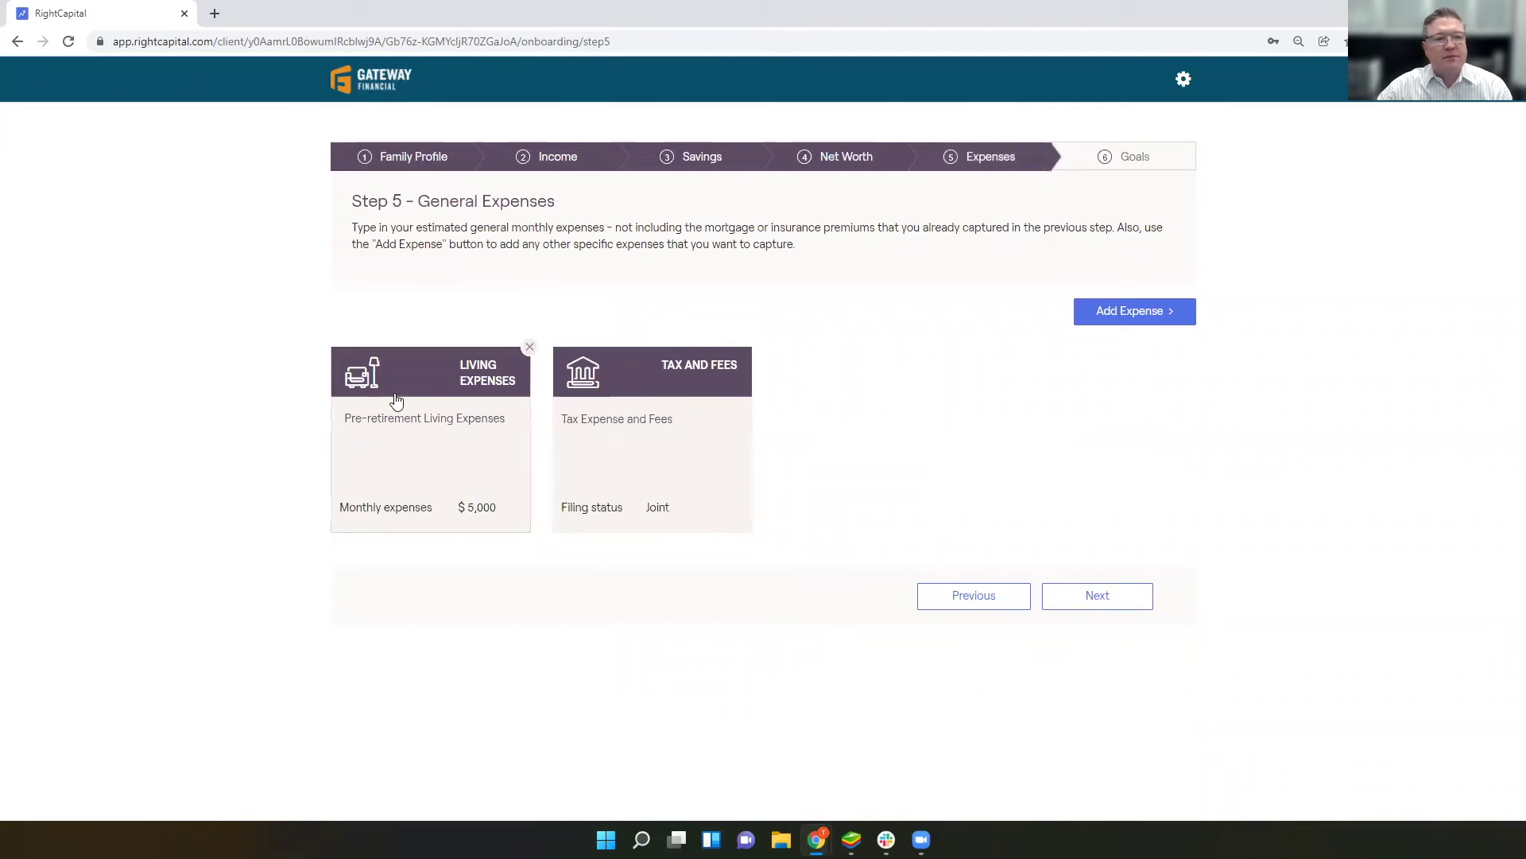
click(404, 443)
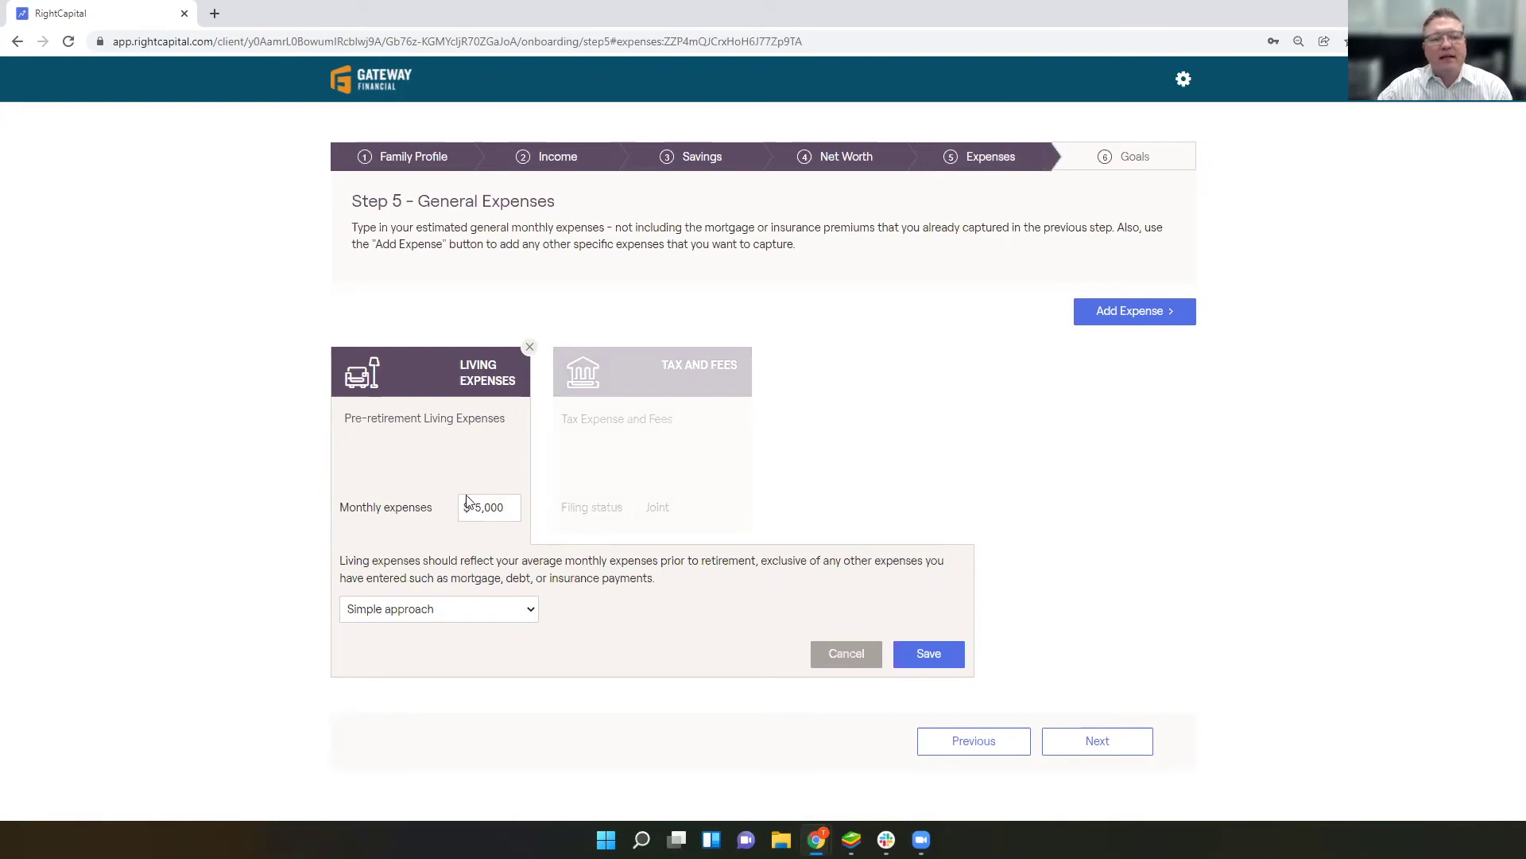
click(508, 501)
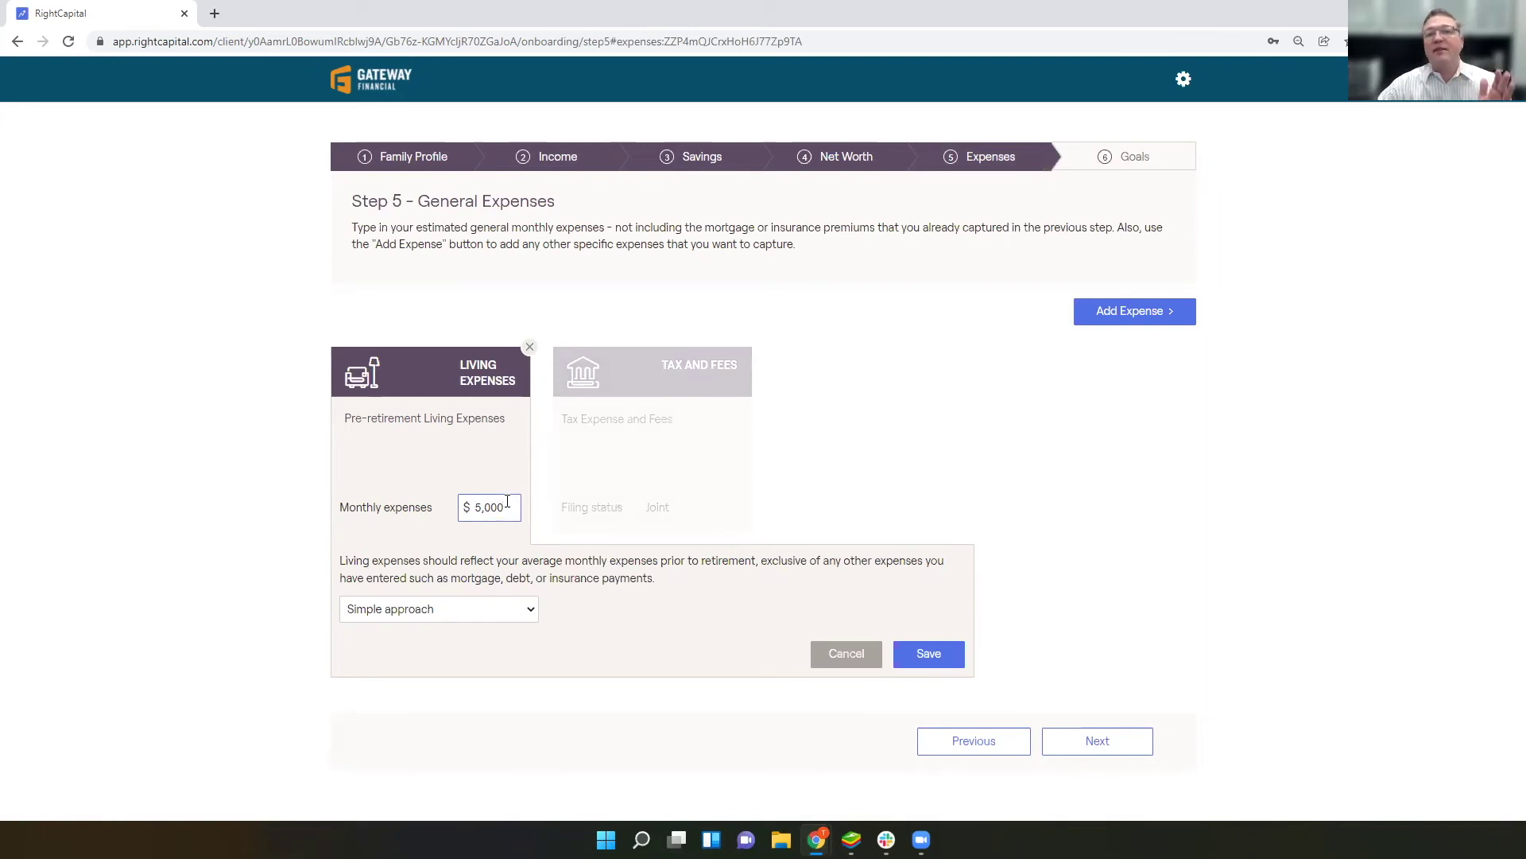
click(433, 610)
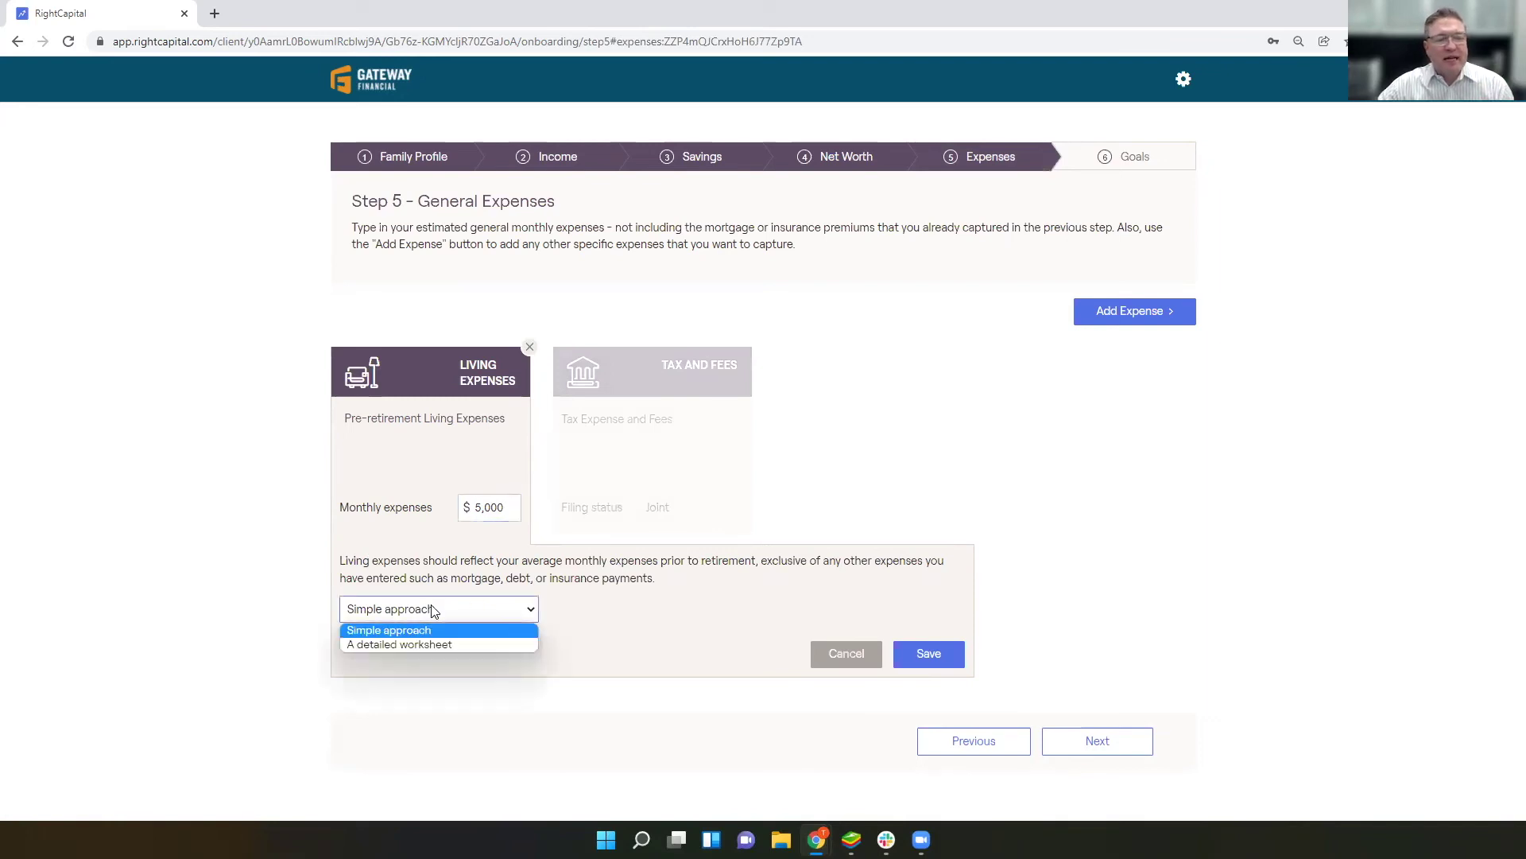
click(450, 641)
scroll(450, 642, down, 3)
scroll(453, 645, down, 1)
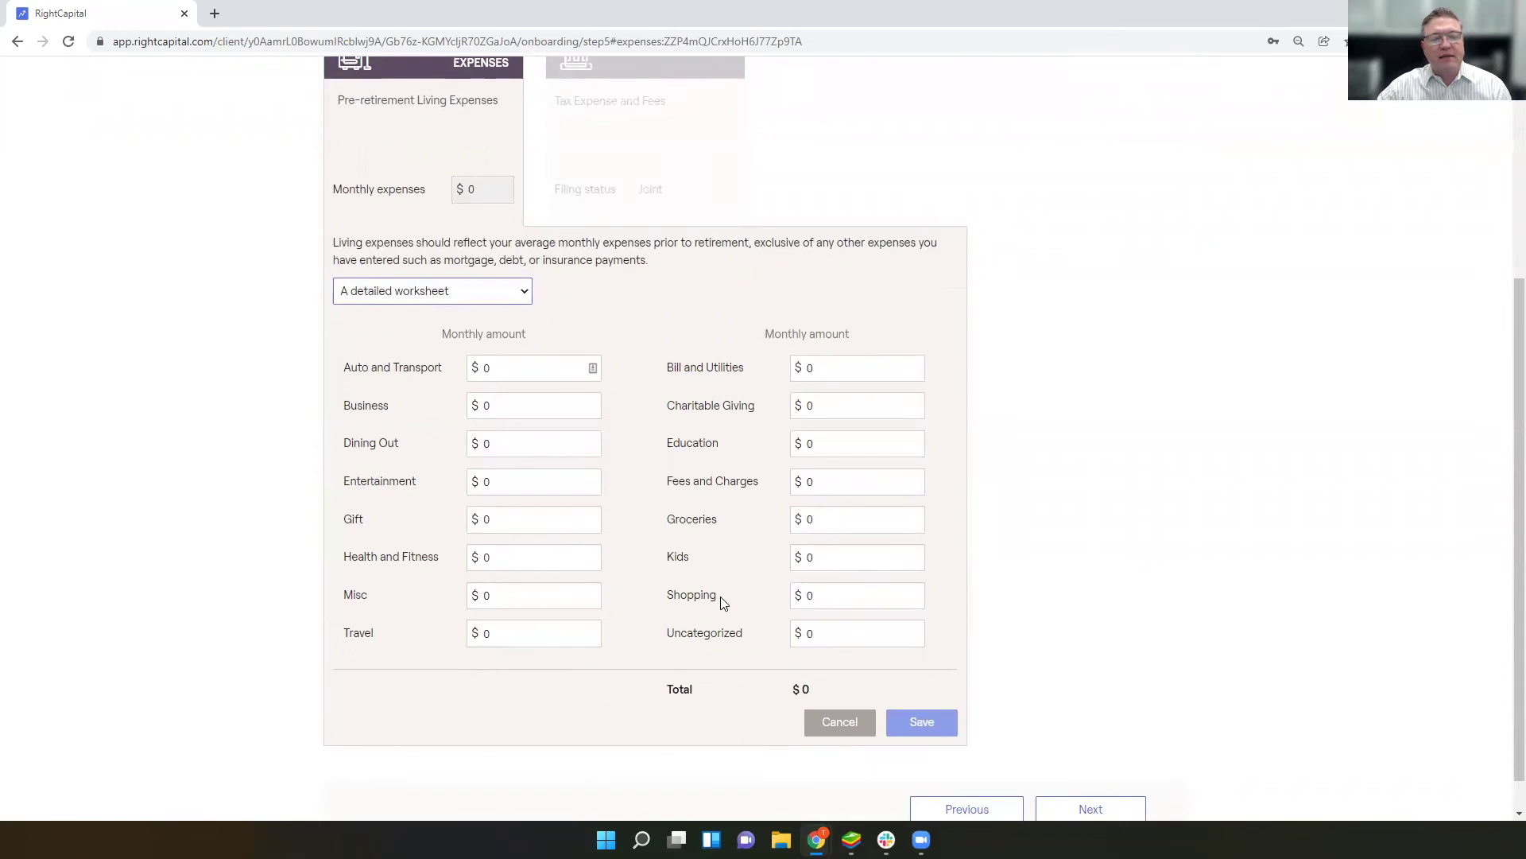
- Switch the living expenses back to the Simple approach and save them
click(475, 294)
click(465, 312)
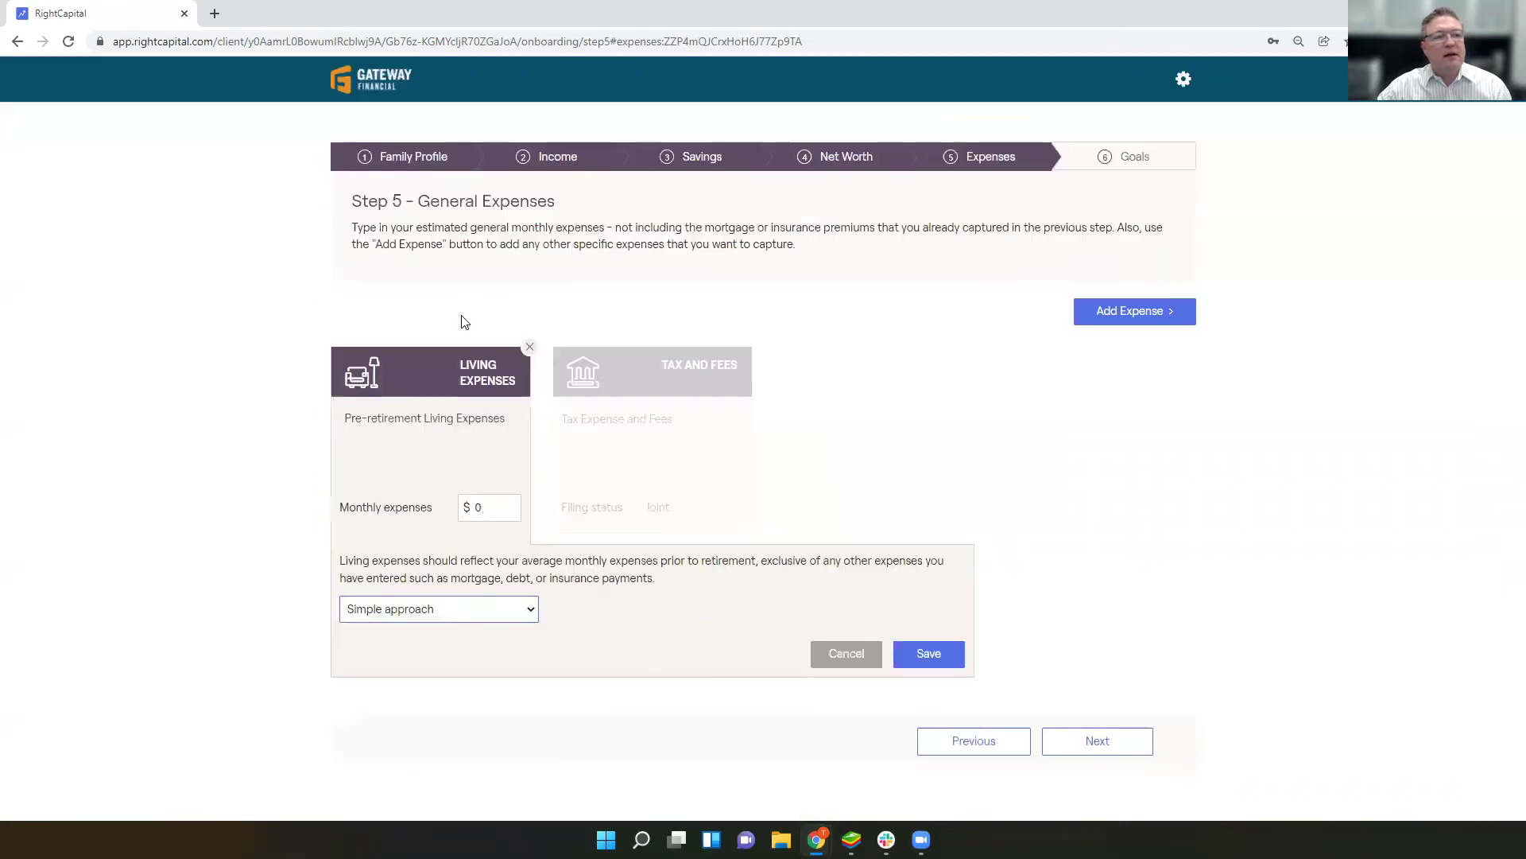
click(954, 658)
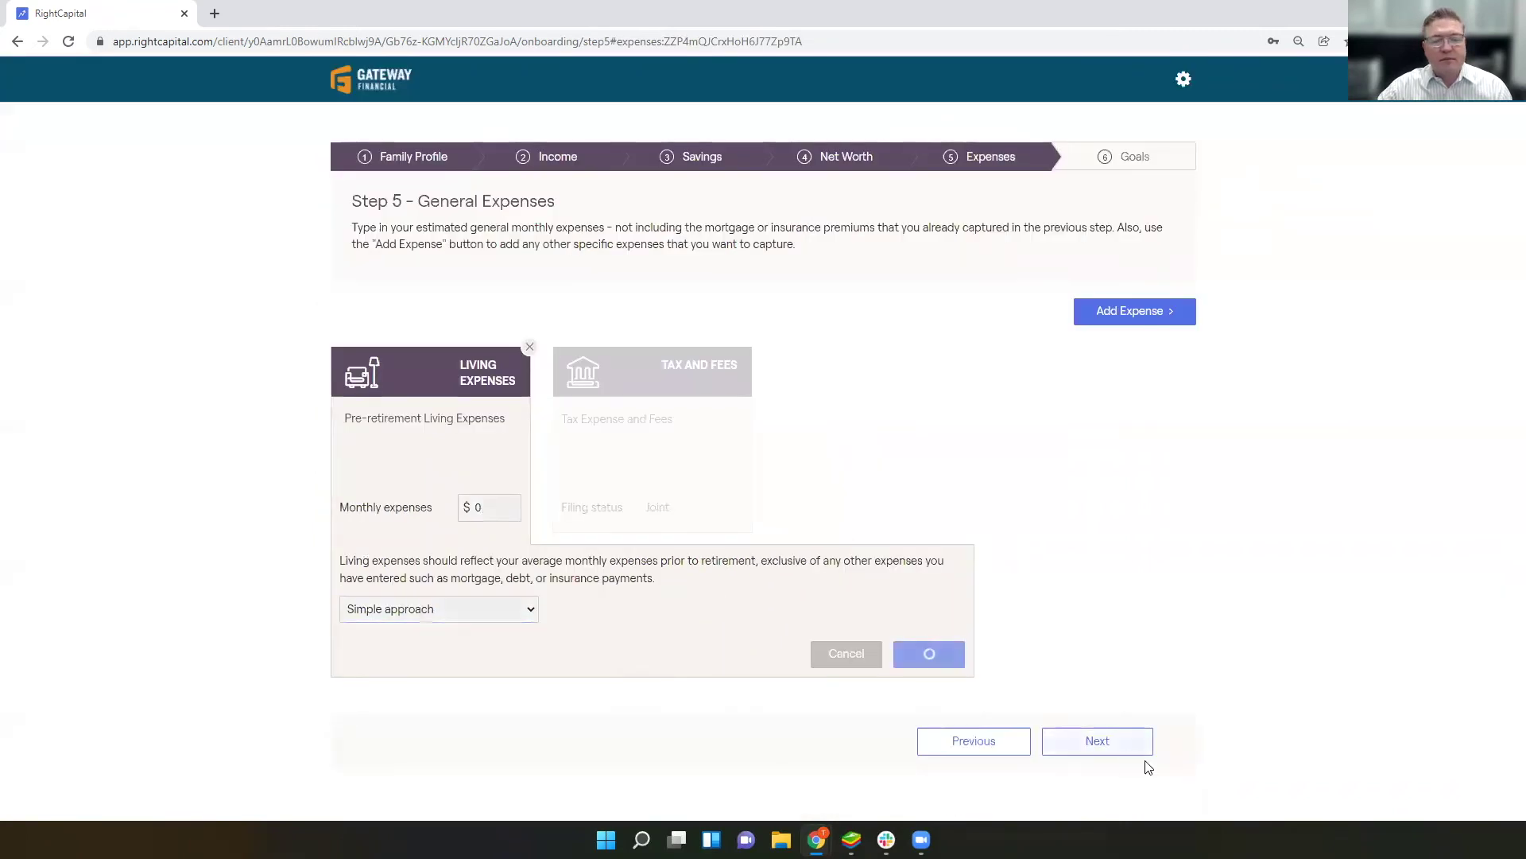
- Review the tax and fees entry and the expense types that can be added, and continue to the financial goals
click(715, 443)
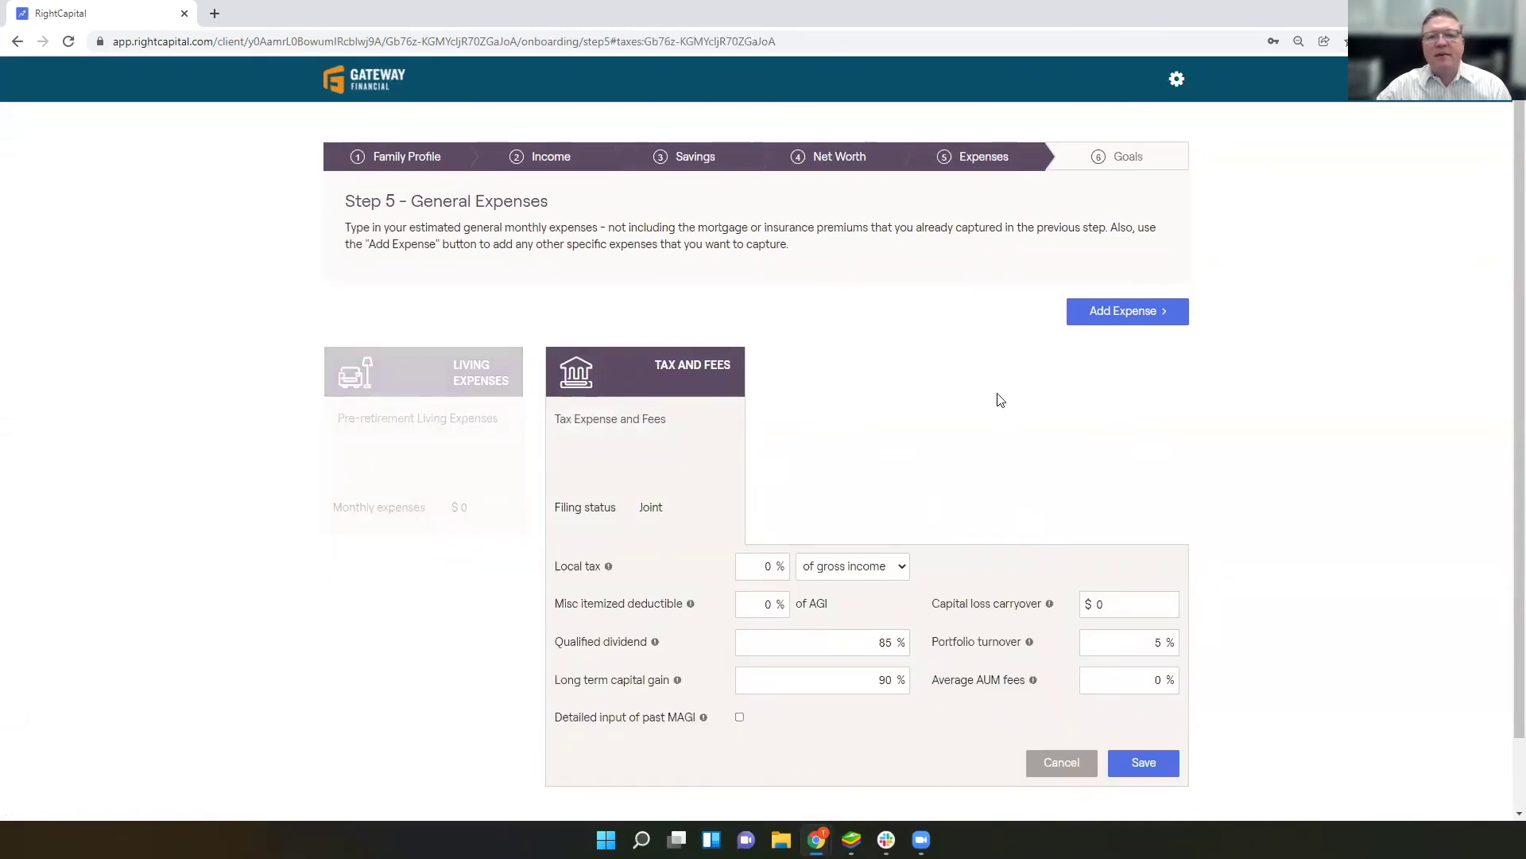
click(1125, 310)
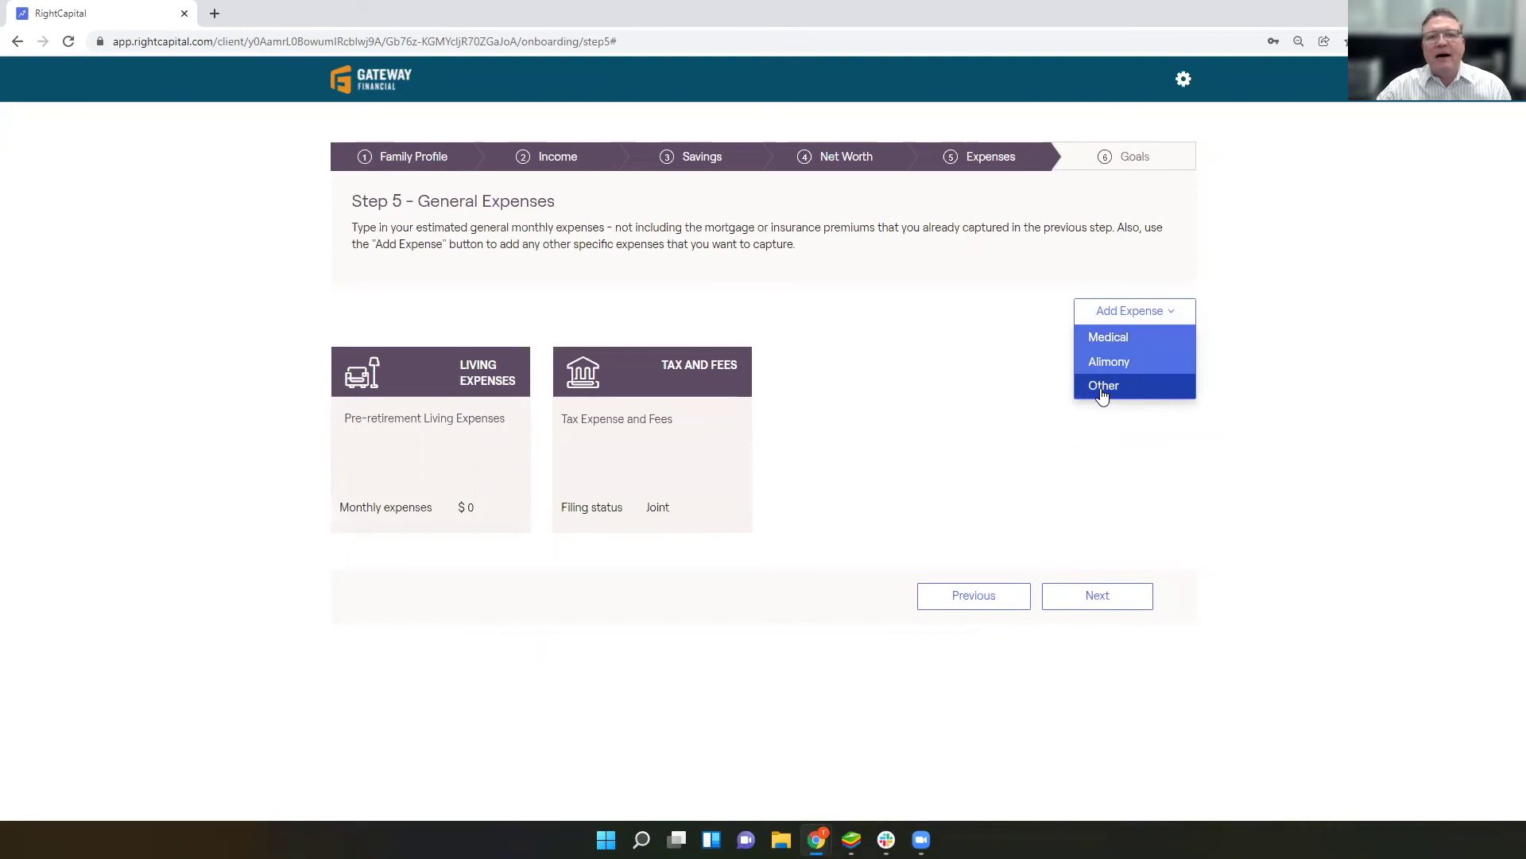
click(1098, 604)
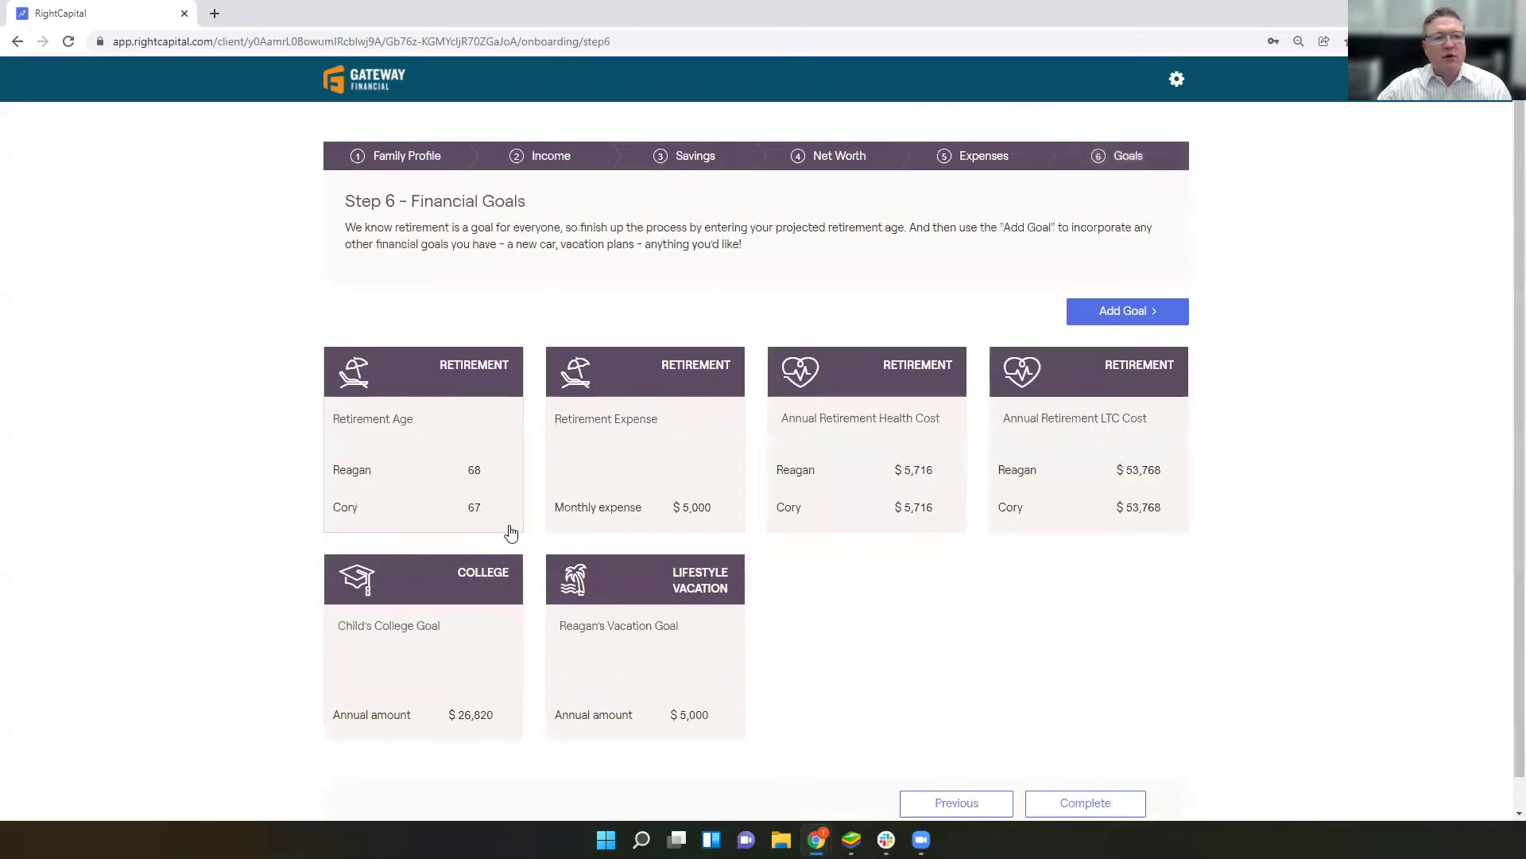
- Try to set the retirement ages to 69 for the client and 66 for the spouse
click(451, 406)
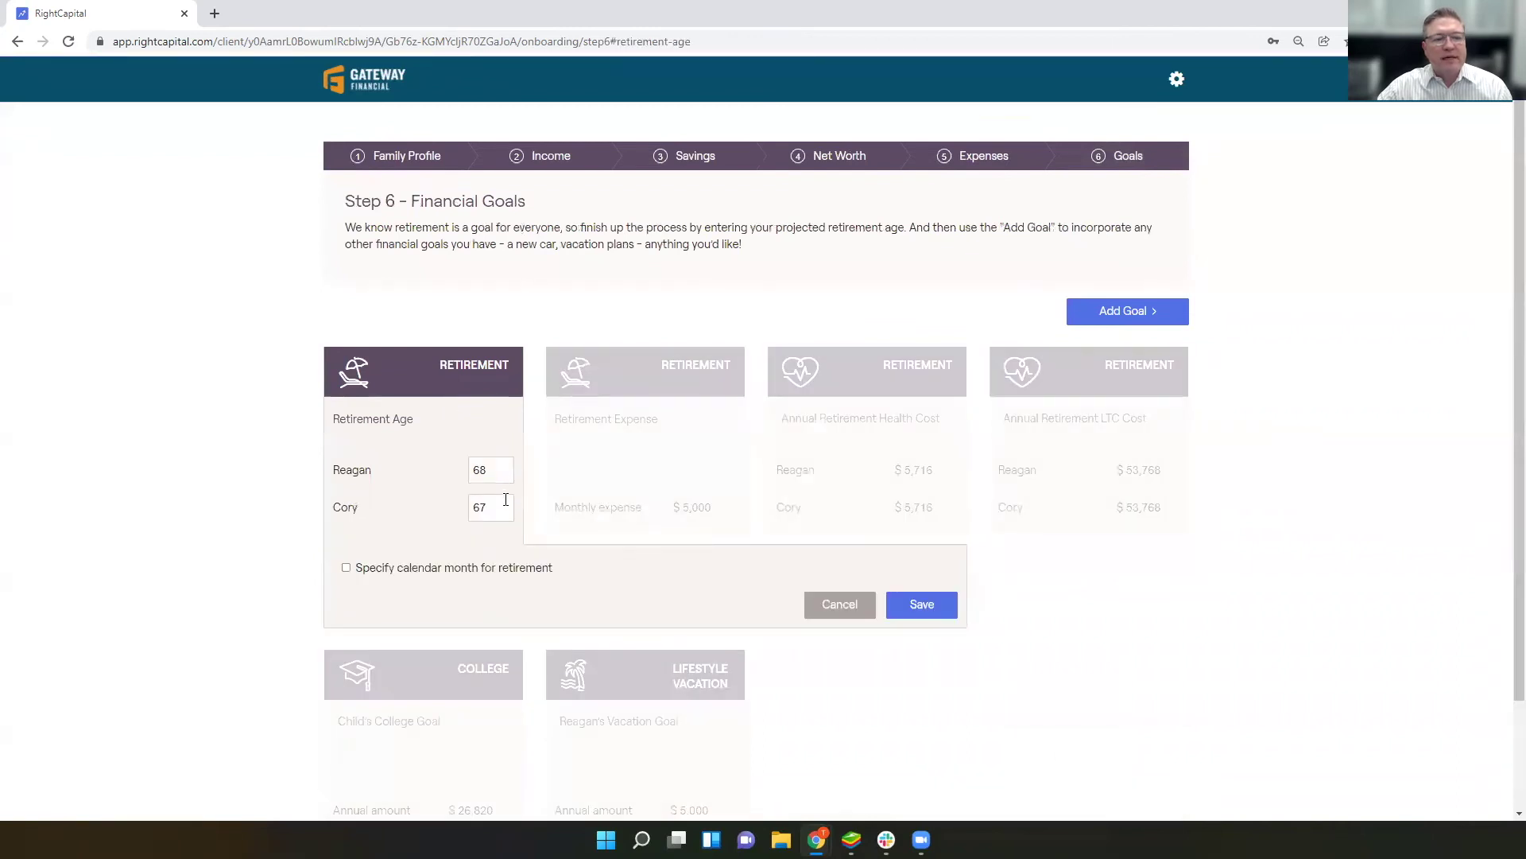
double_click(506, 475)
text(6)
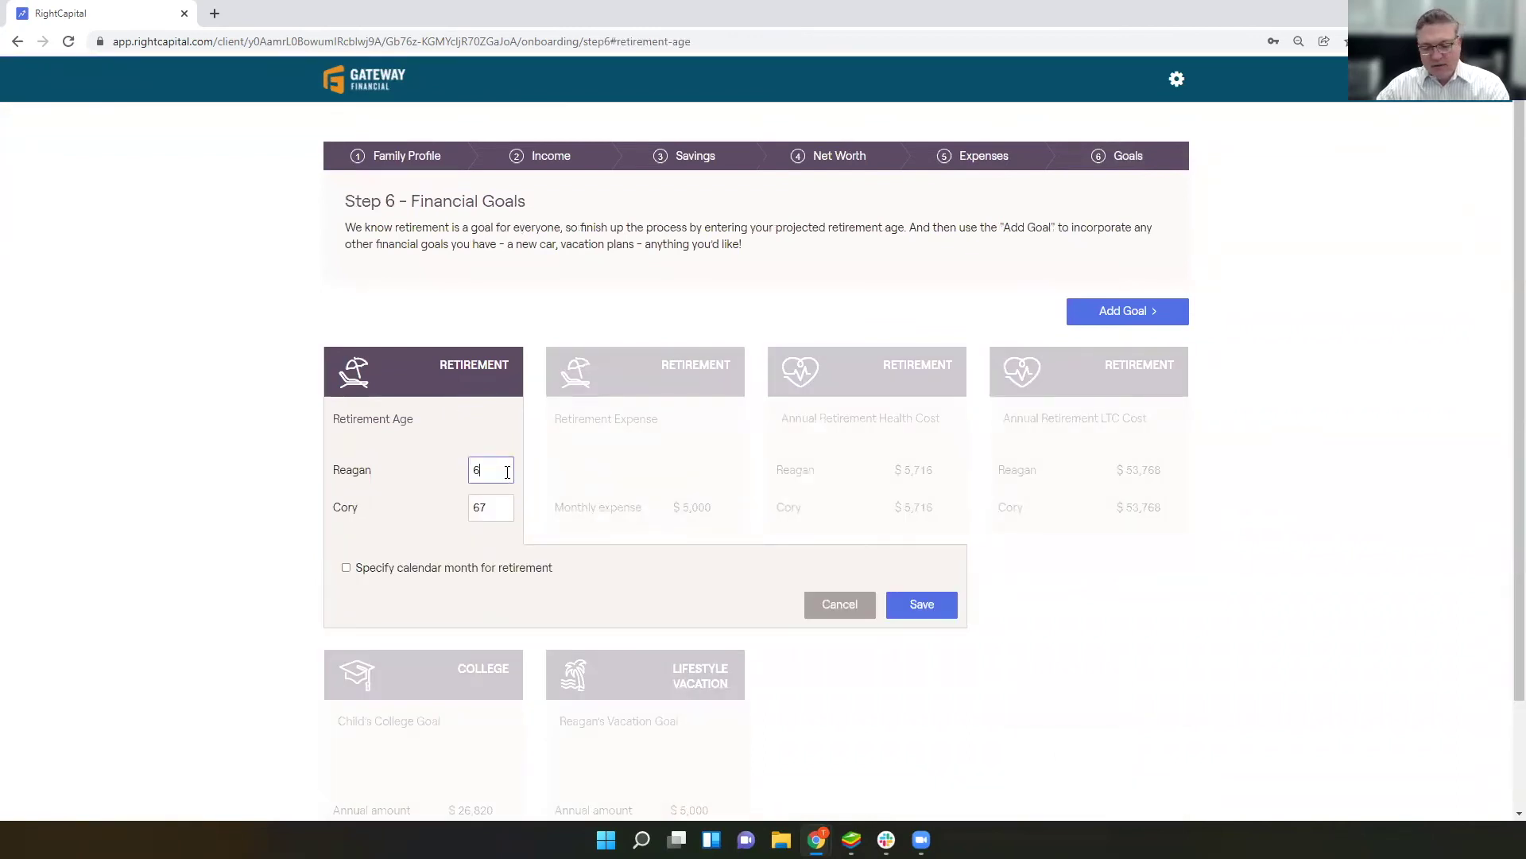
double_click(496, 510)
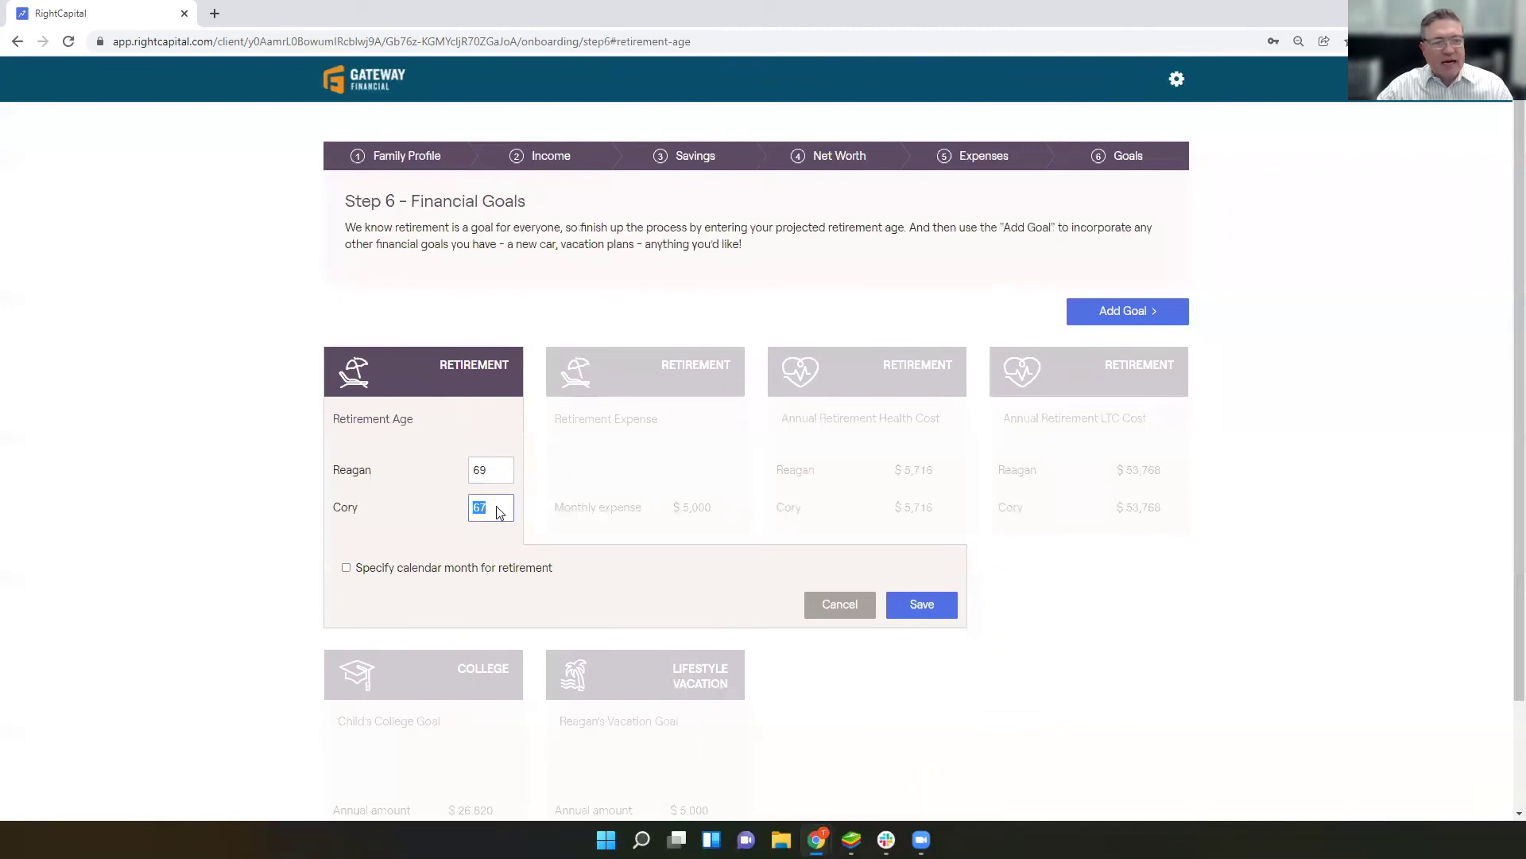
text(6)
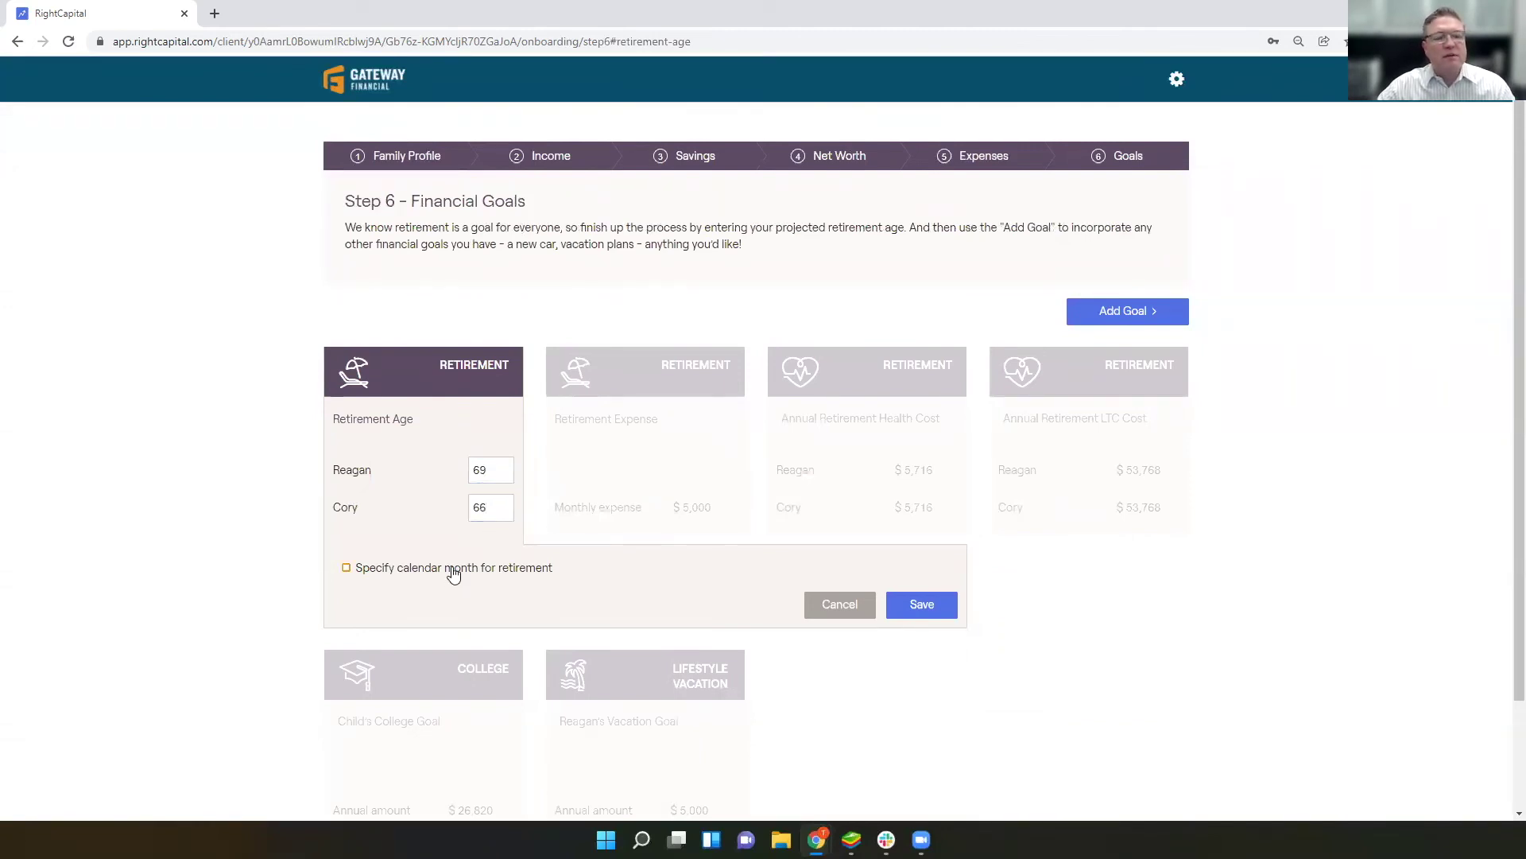
- Examine the retirement expense goal and the annual retirement health cost assumptions for both spouses
click(627, 470)
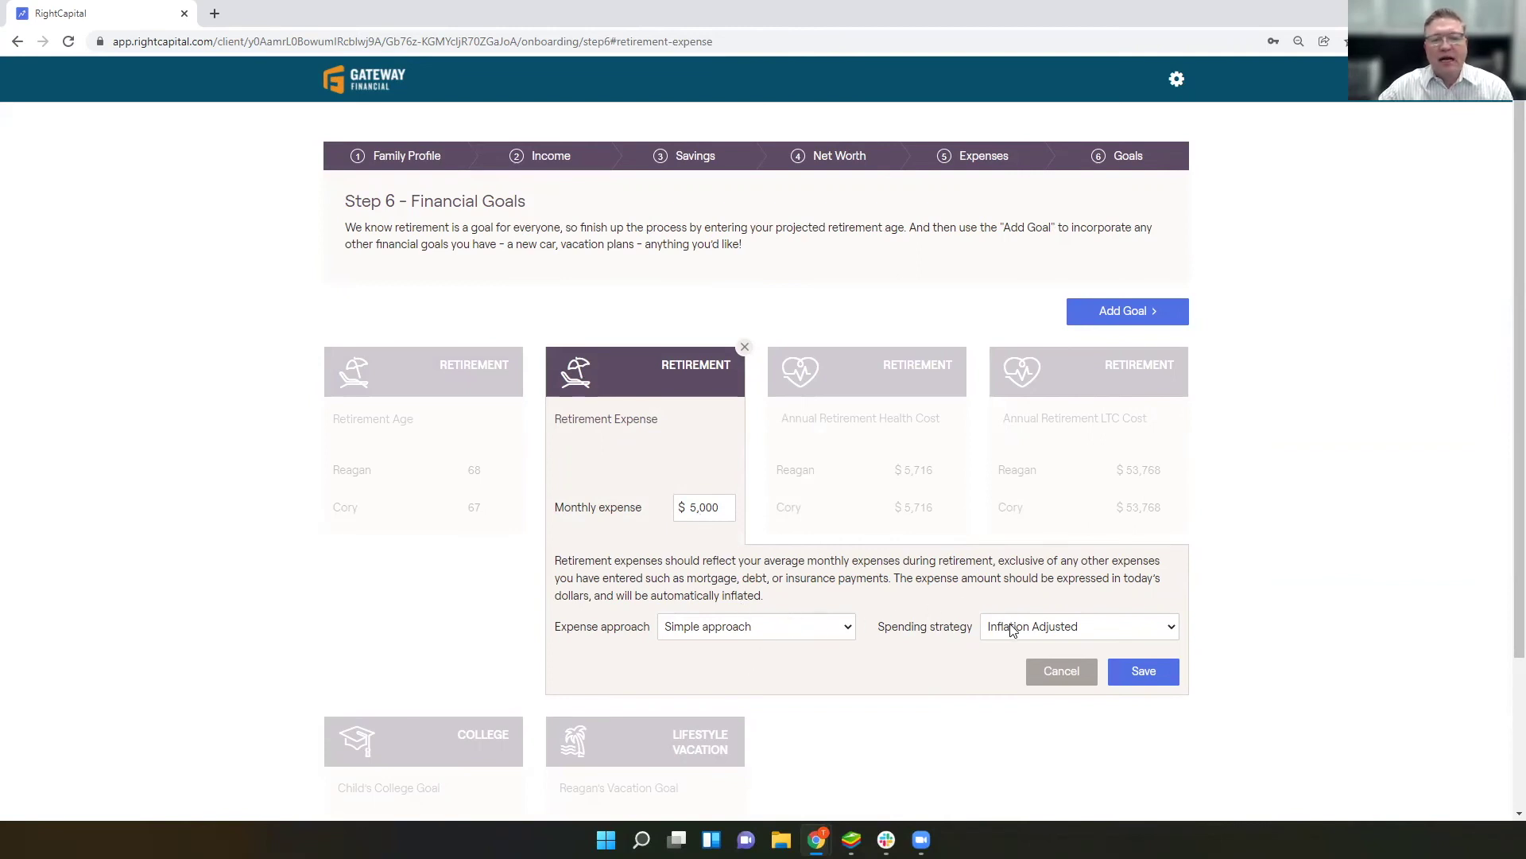
click(896, 370)
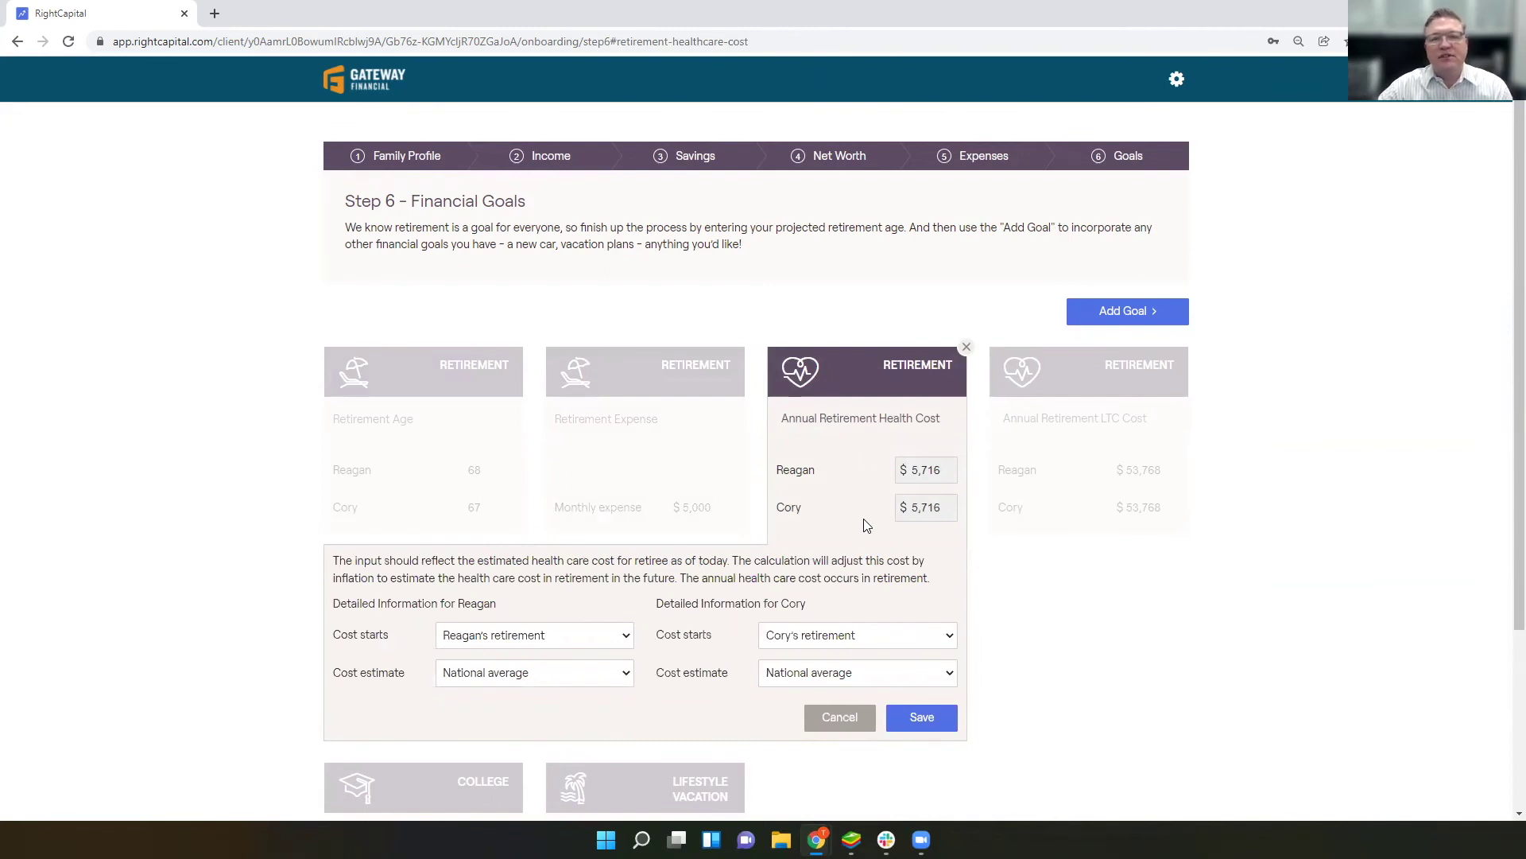
scroll(866, 526, down, 1)
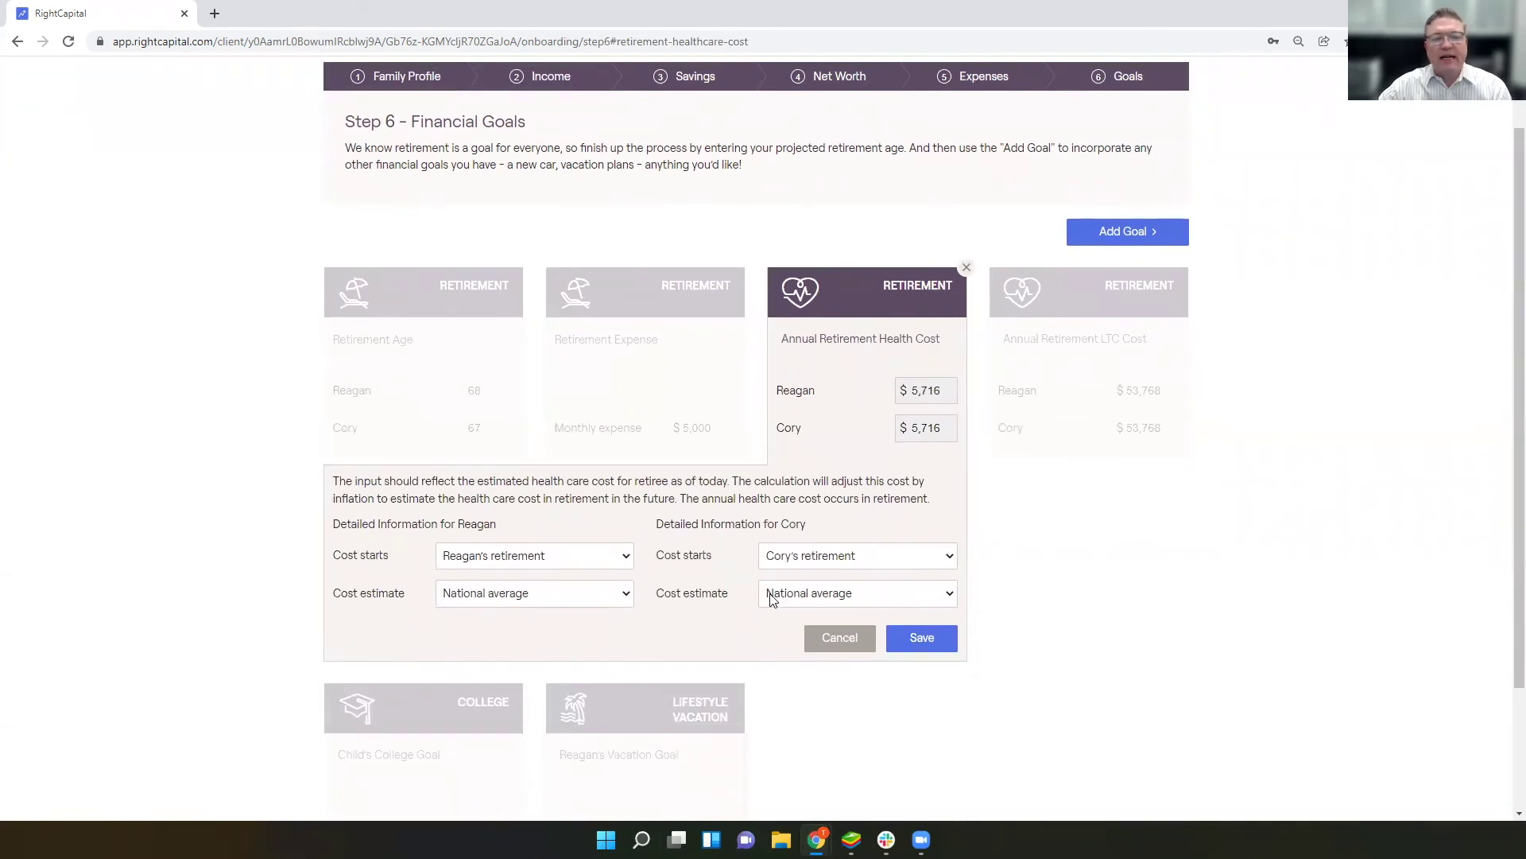
- Examine the annual retirement LTC cost goal and its cost estimate options for the spouse, and close the goal
click(1081, 302)
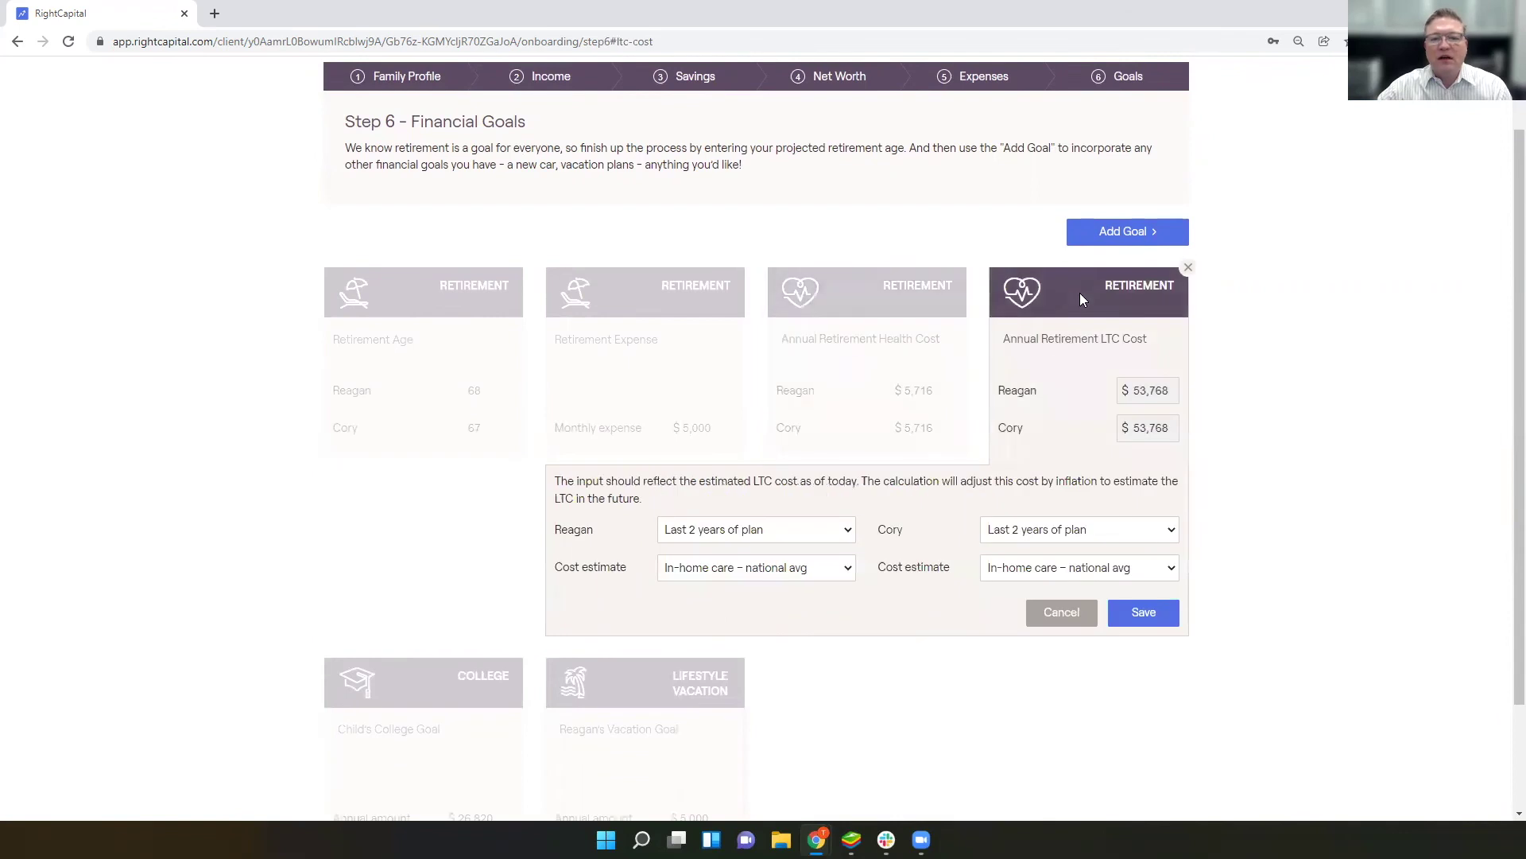
click(1086, 569)
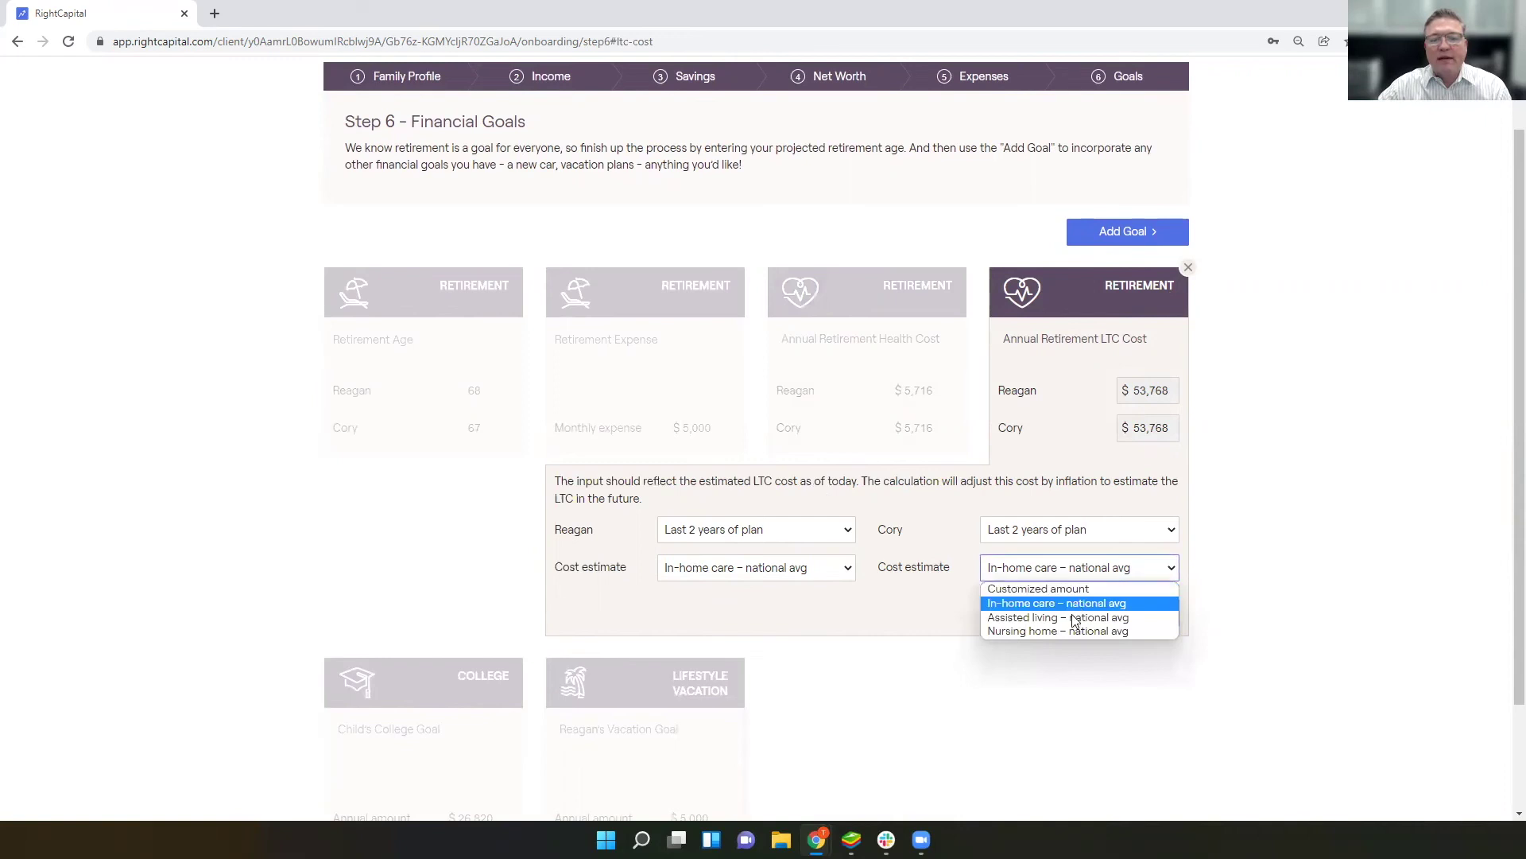
click(1081, 485)
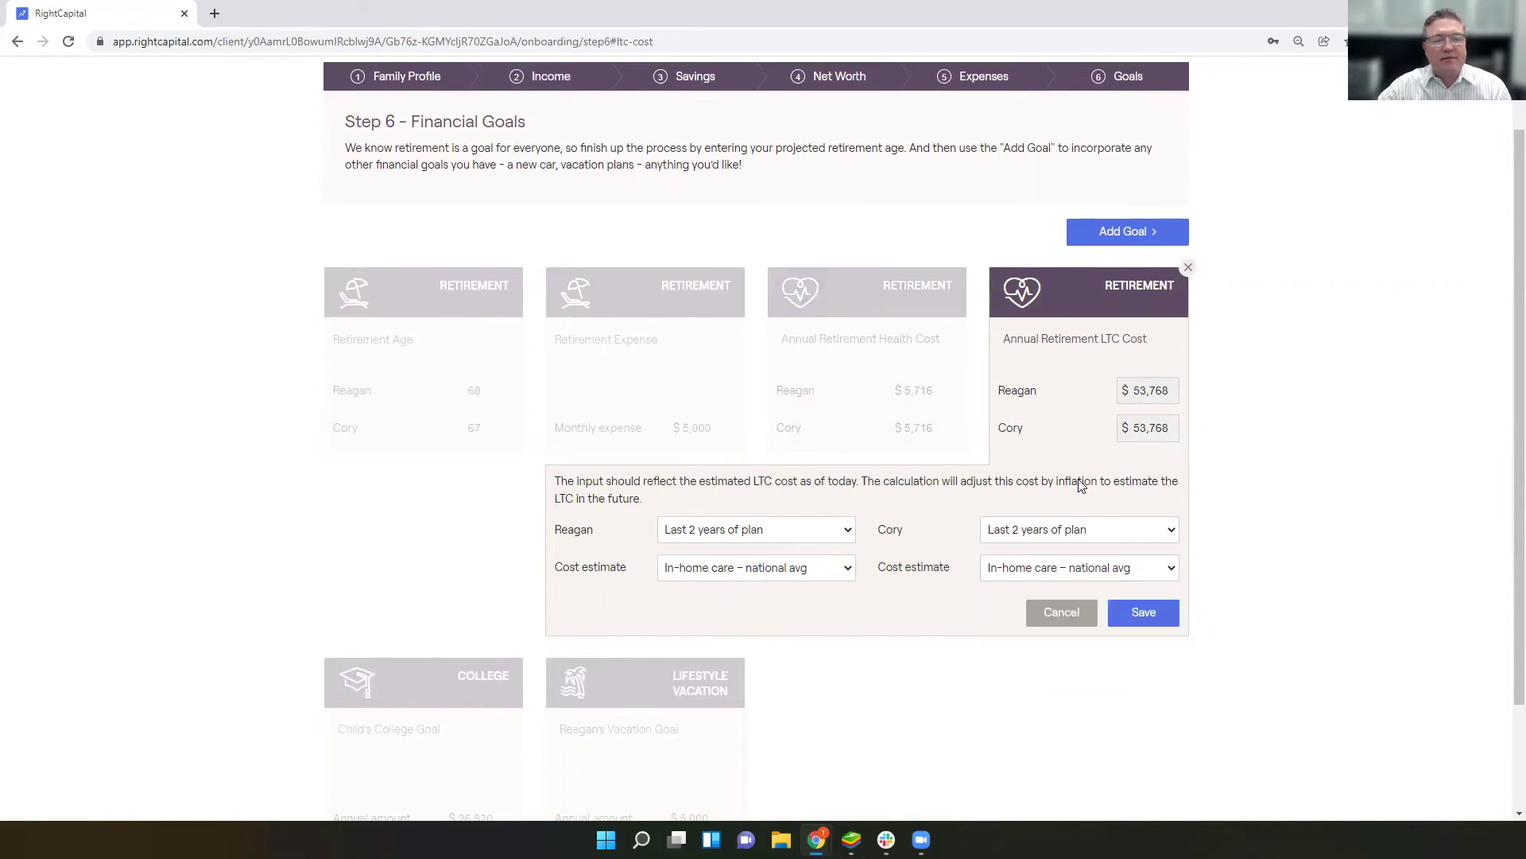
scroll(1081, 486, down, 2)
click(1063, 473)
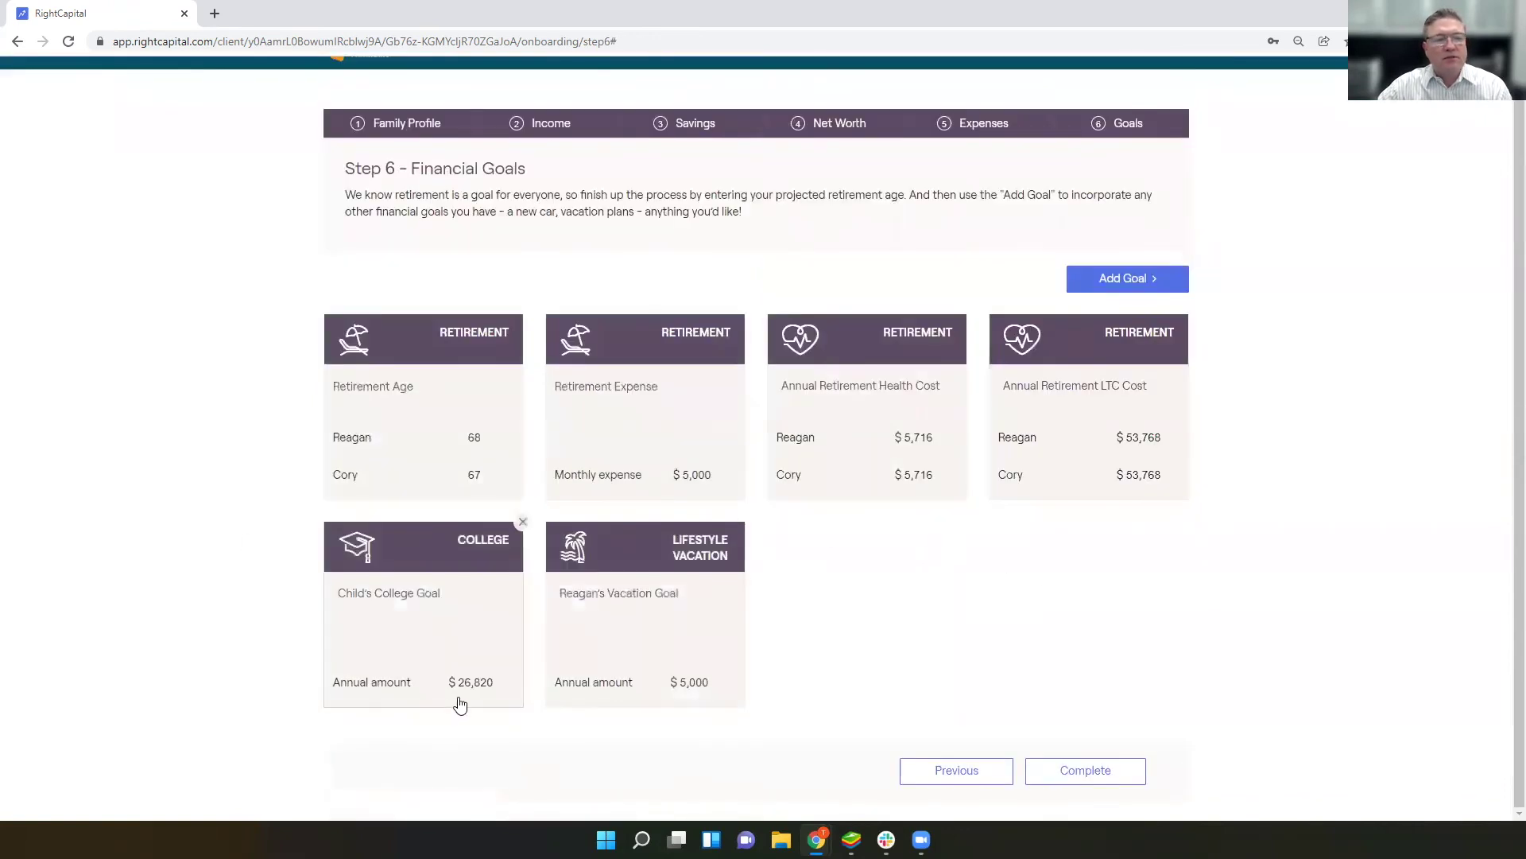
- Open the child's college goal, set the college to Specific college, and close the goal
click(477, 600)
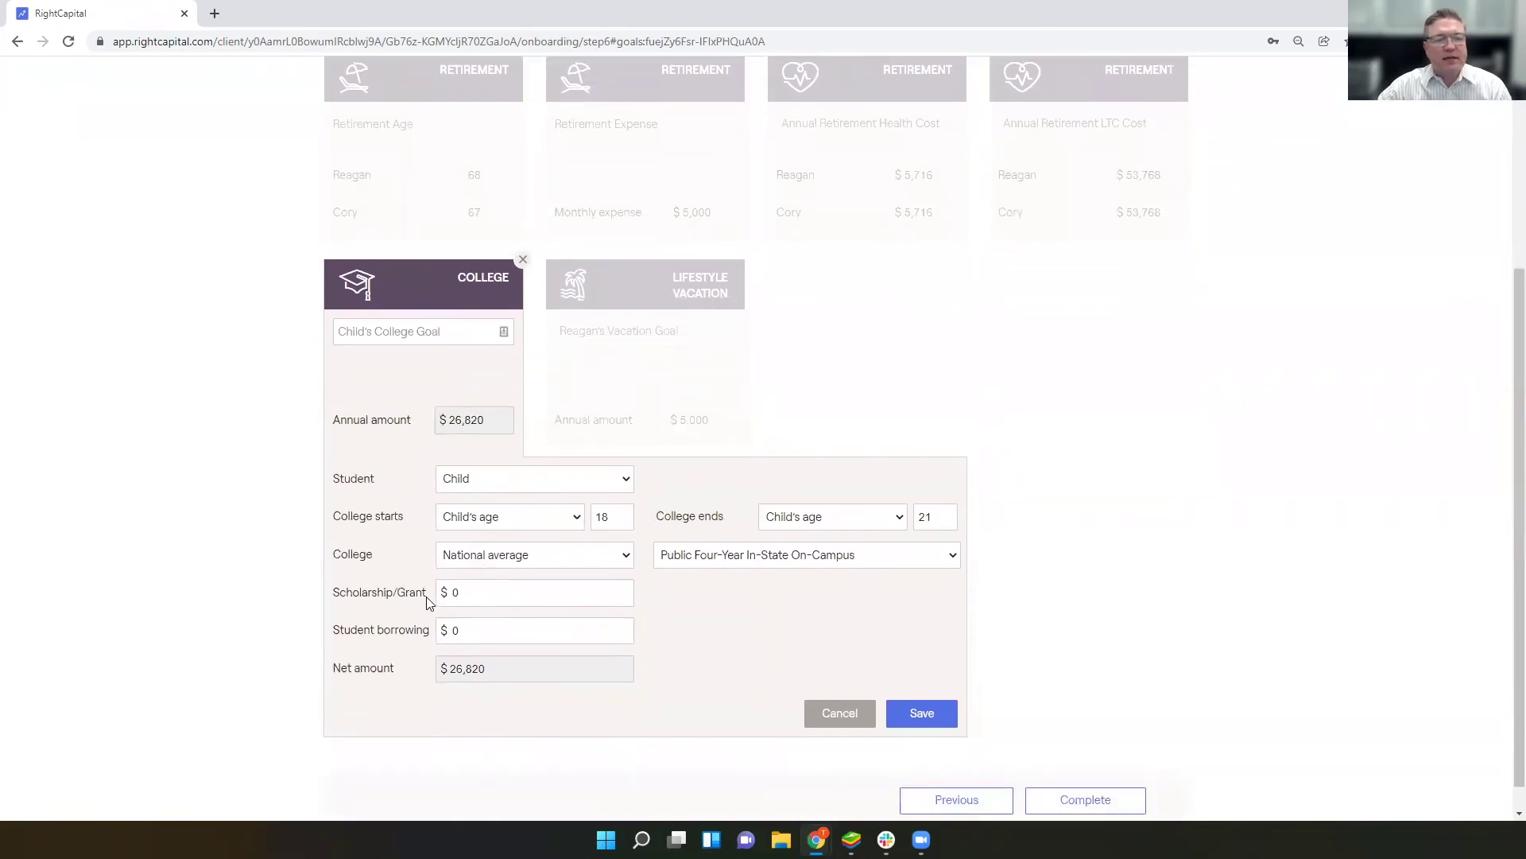
click(701, 559)
click(701, 559)
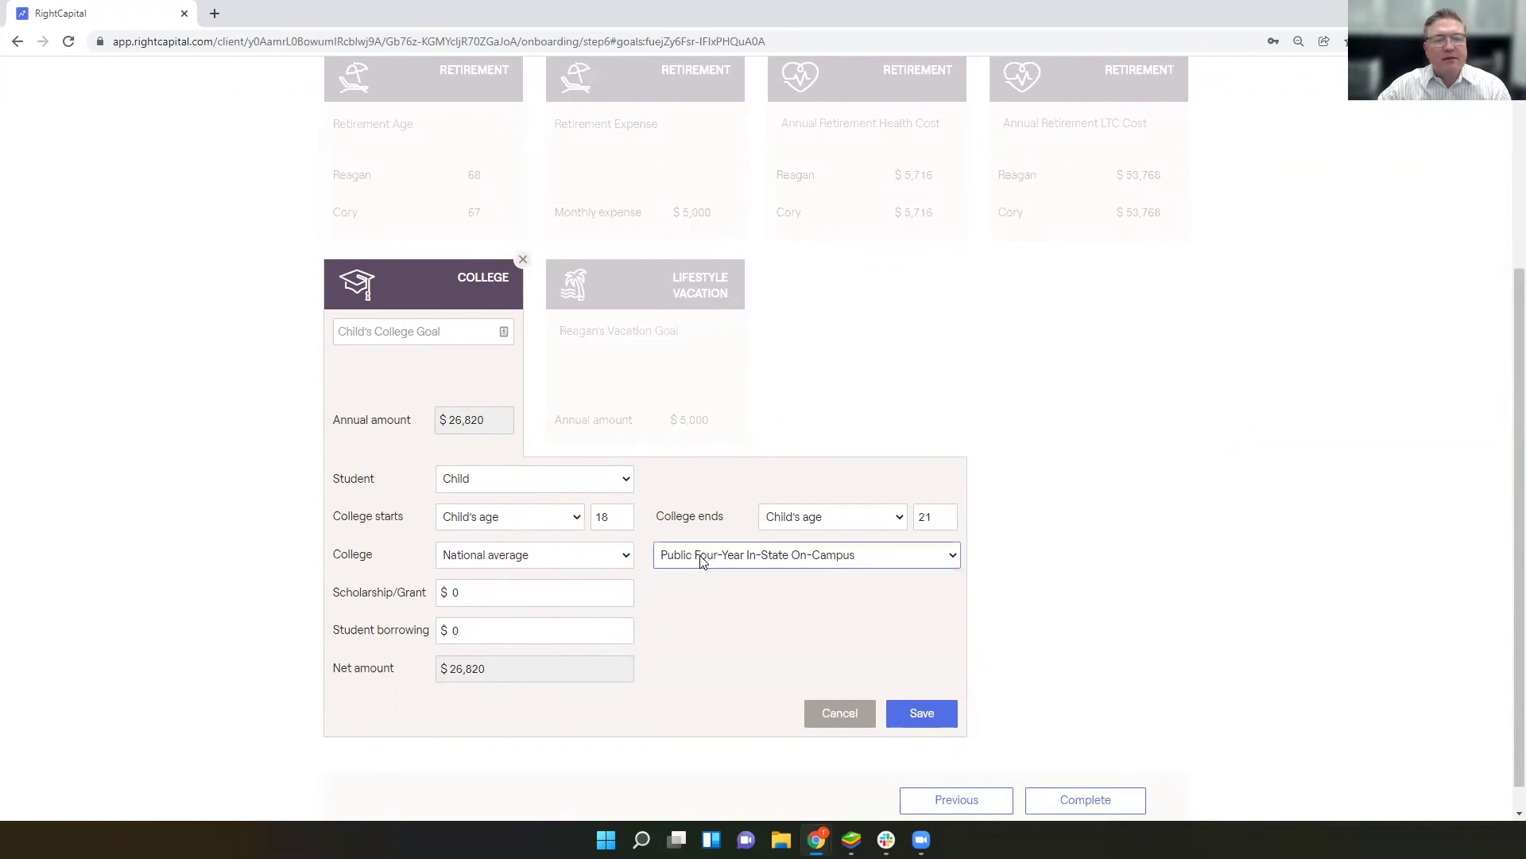
click(545, 557)
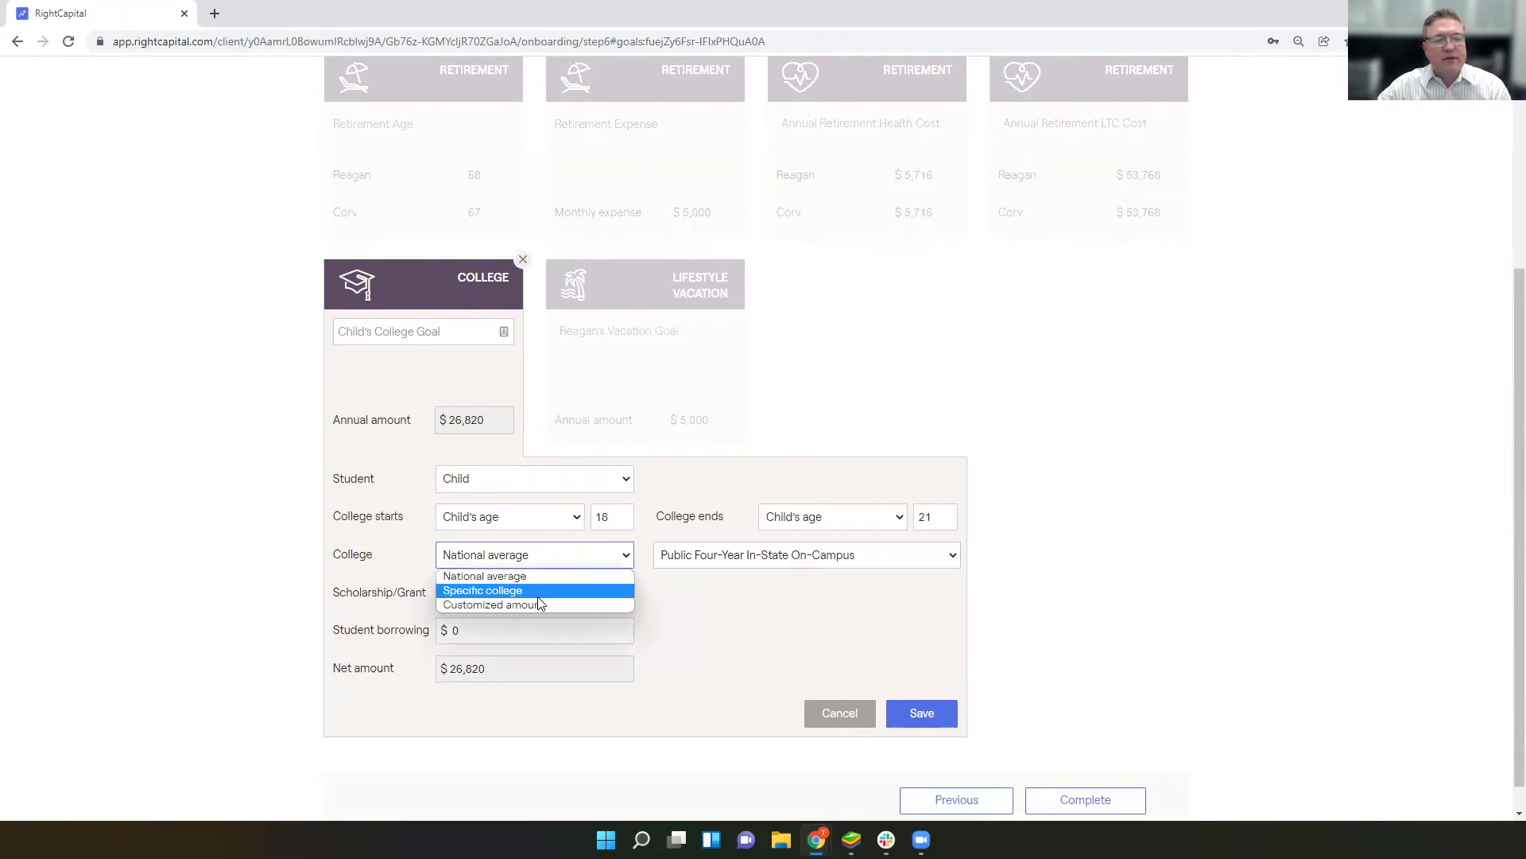
click(509, 591)
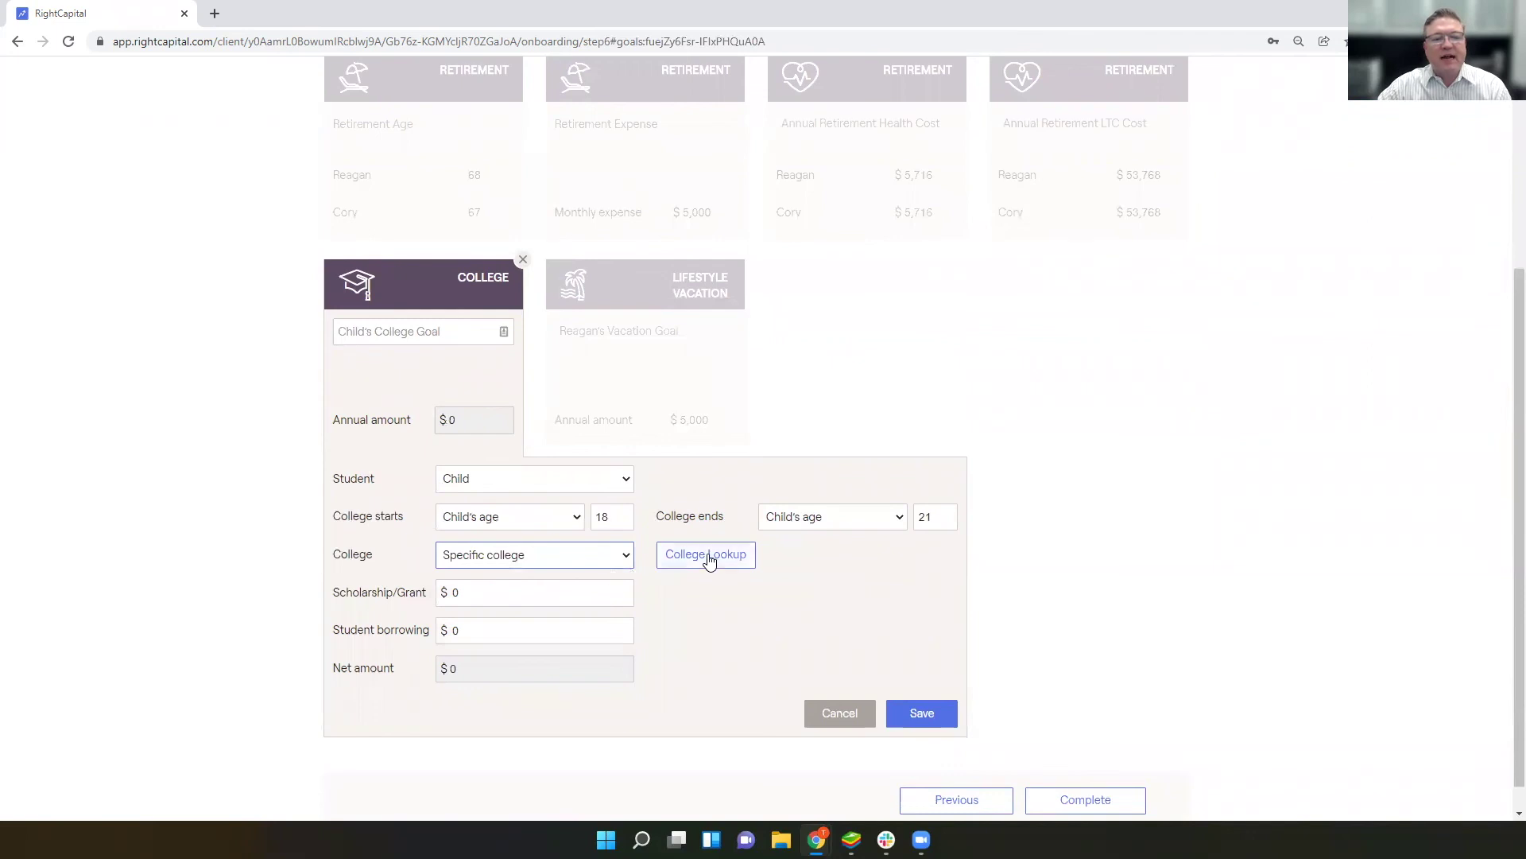
click(872, 368)
- Examine the vacation goal's fields and look through the goal types that can be added, including the property and gift options
click(667, 535)
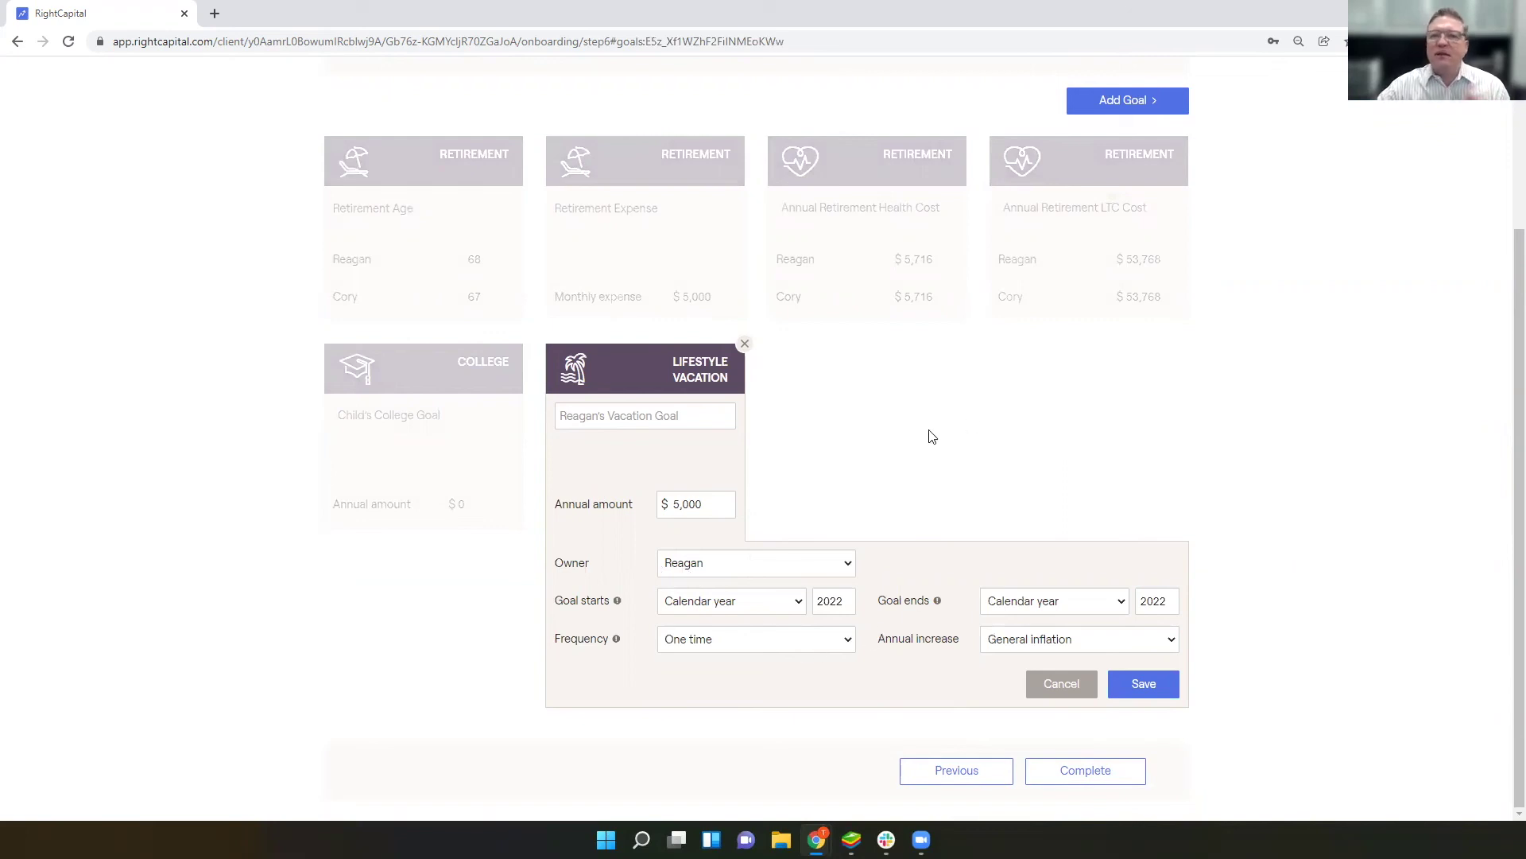
click(1107, 99)
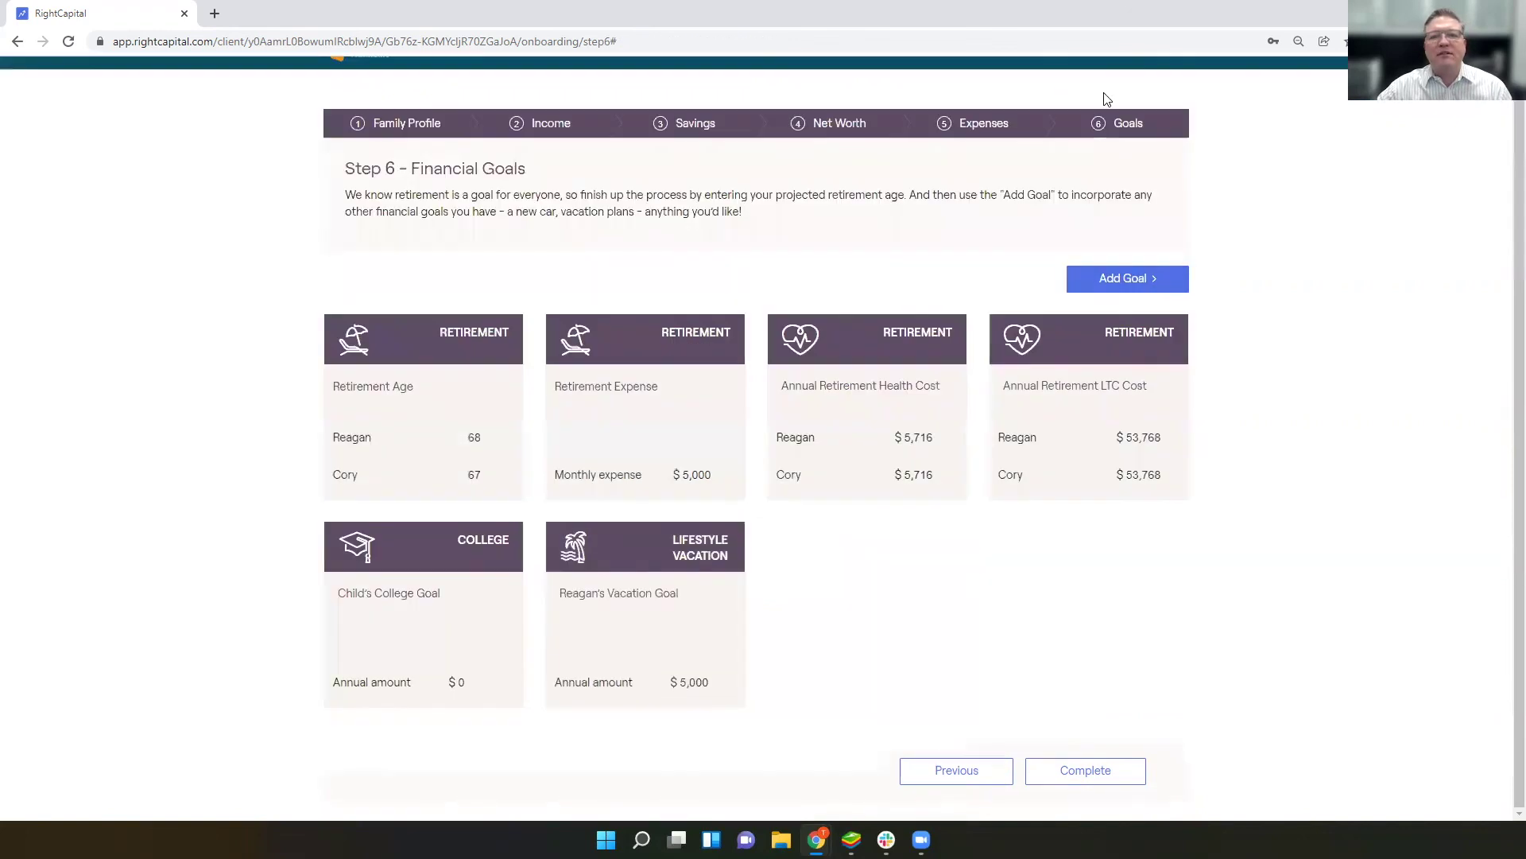
click(1125, 279)
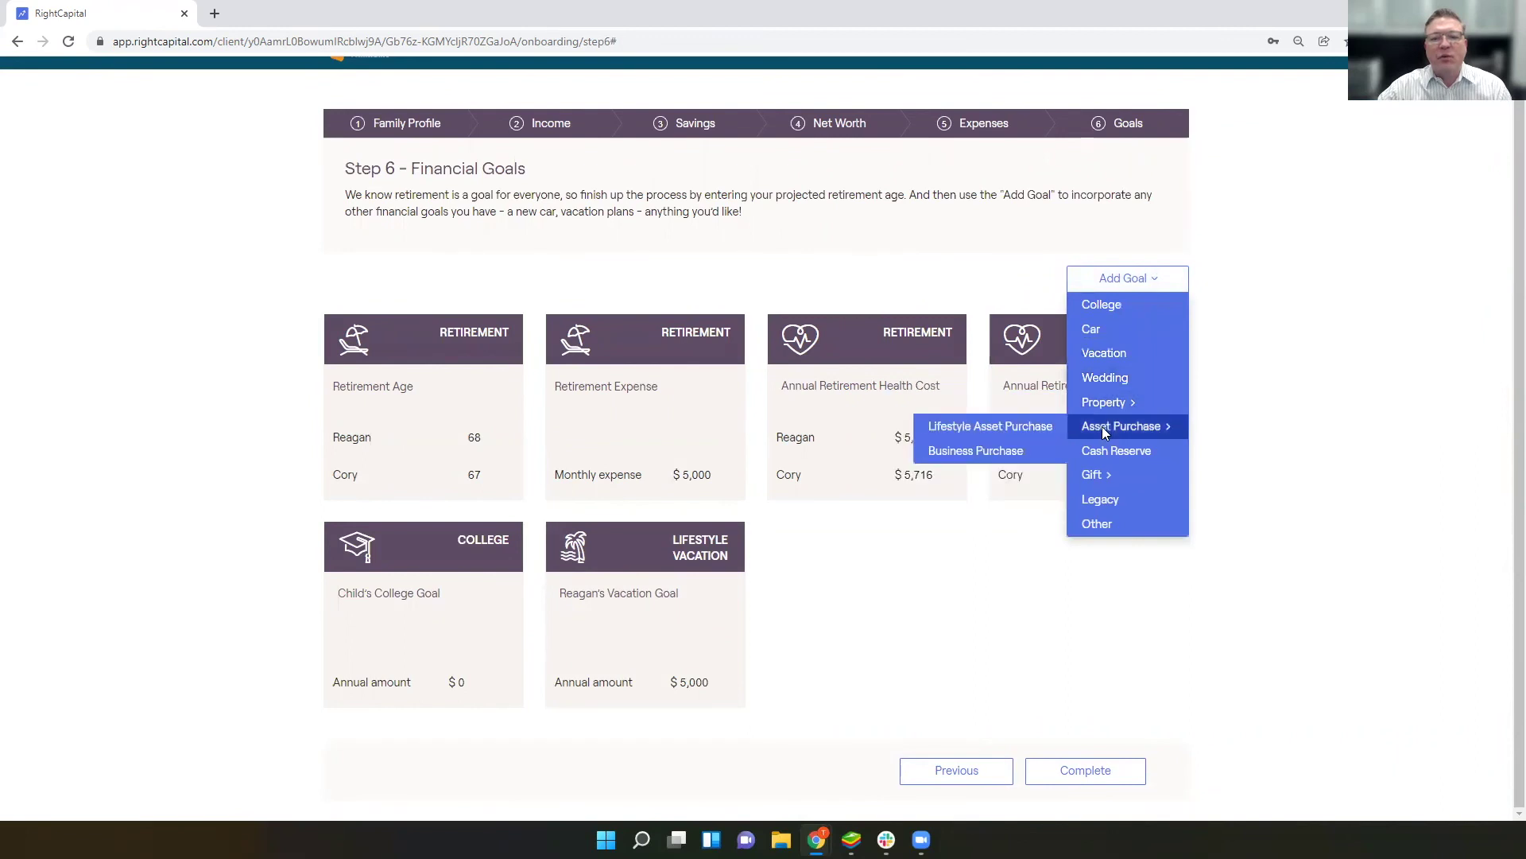
mouse_move(1112, 402)
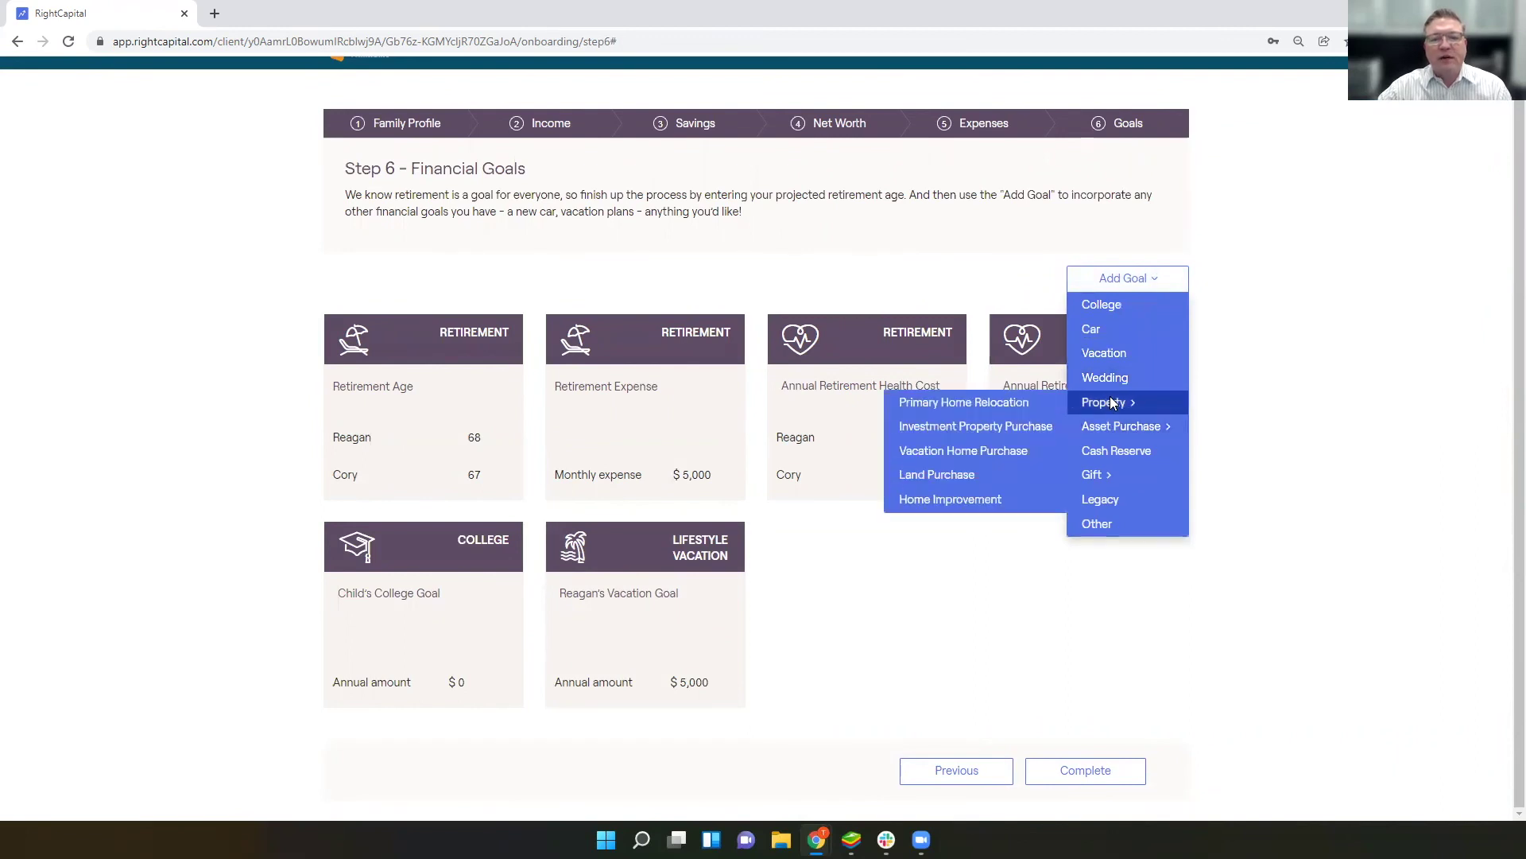
mouse_move(1110, 482)
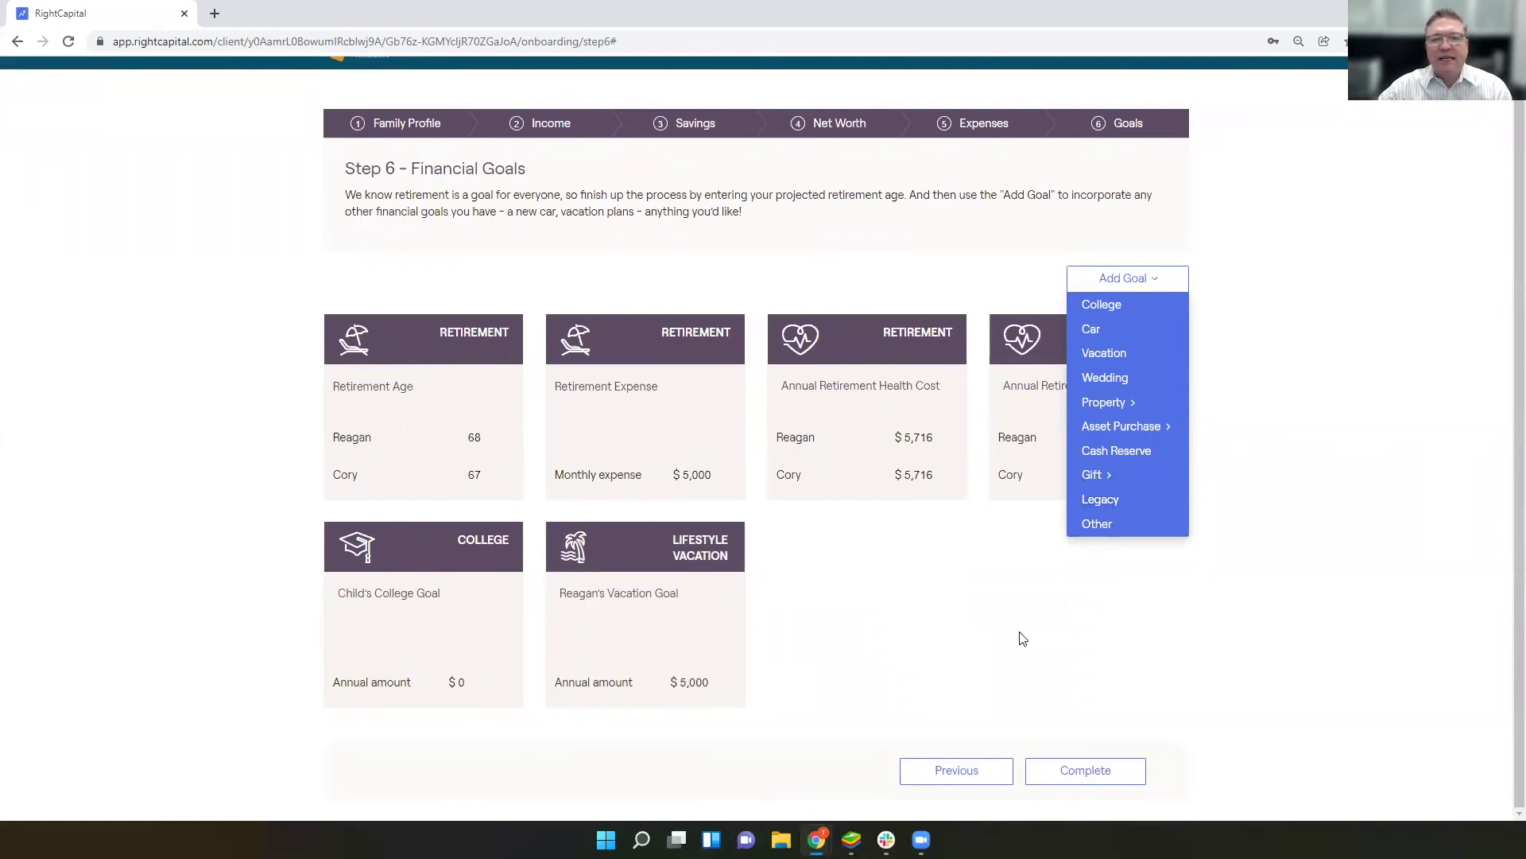
- Complete the onboarding questionnaire and open mygatewaymoney.com in a new browser tab
click(1101, 773)
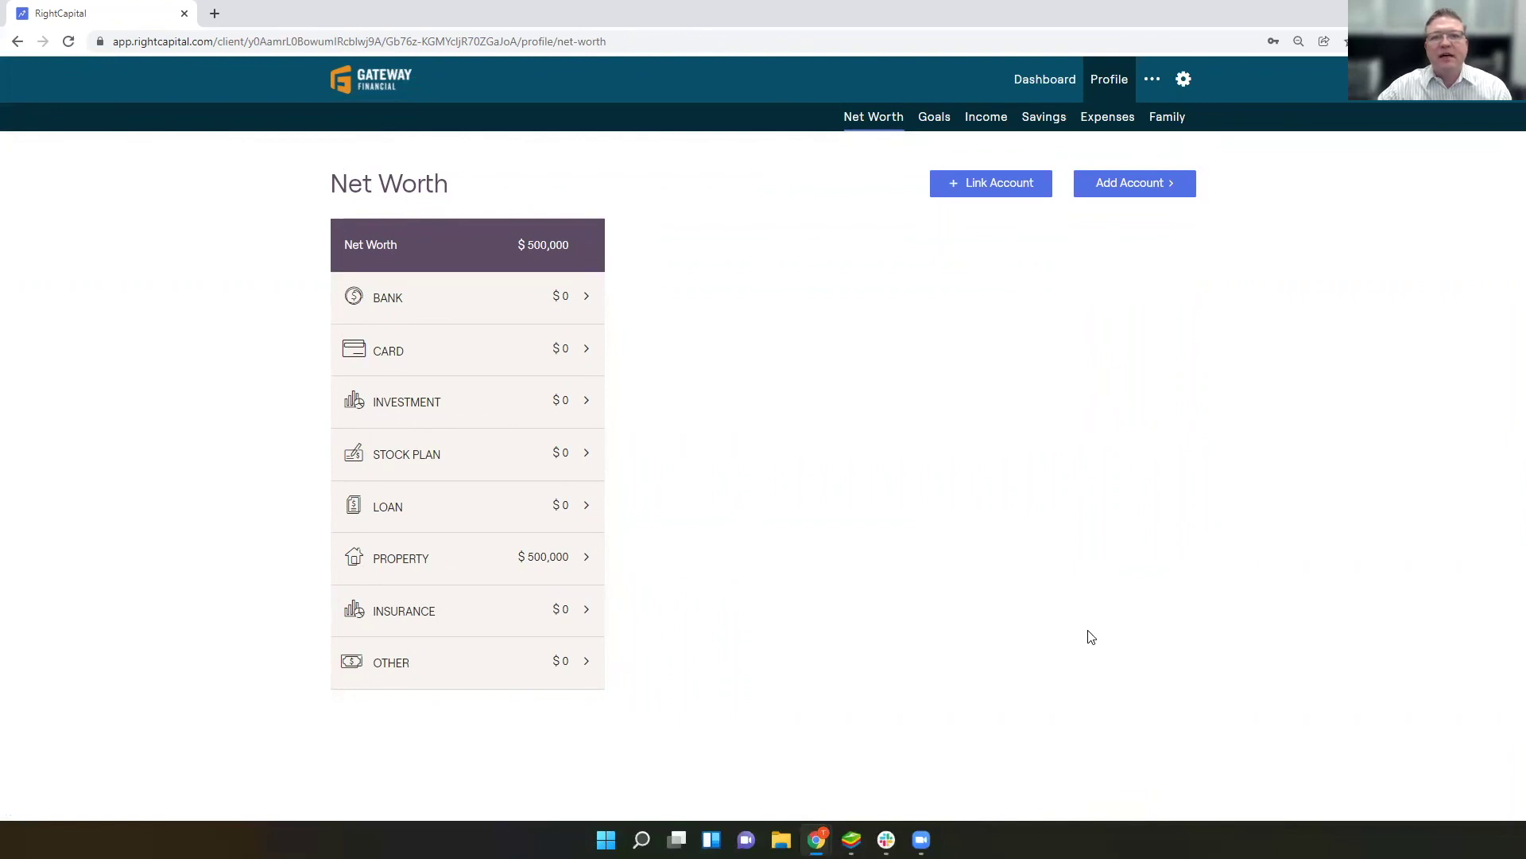
click(215, 13)
text(my)
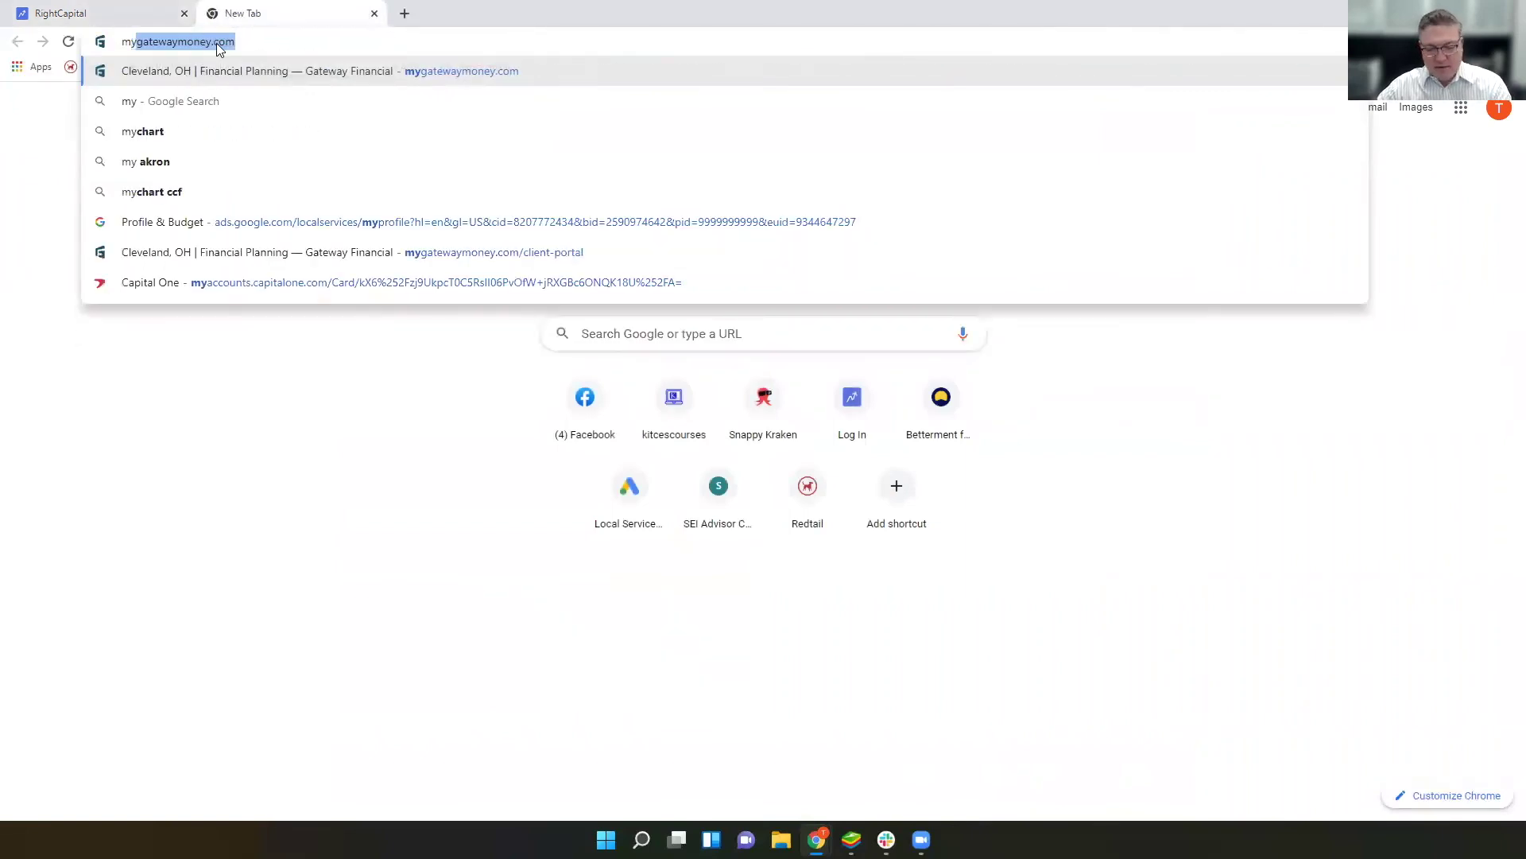
key(Right)
key(Return)
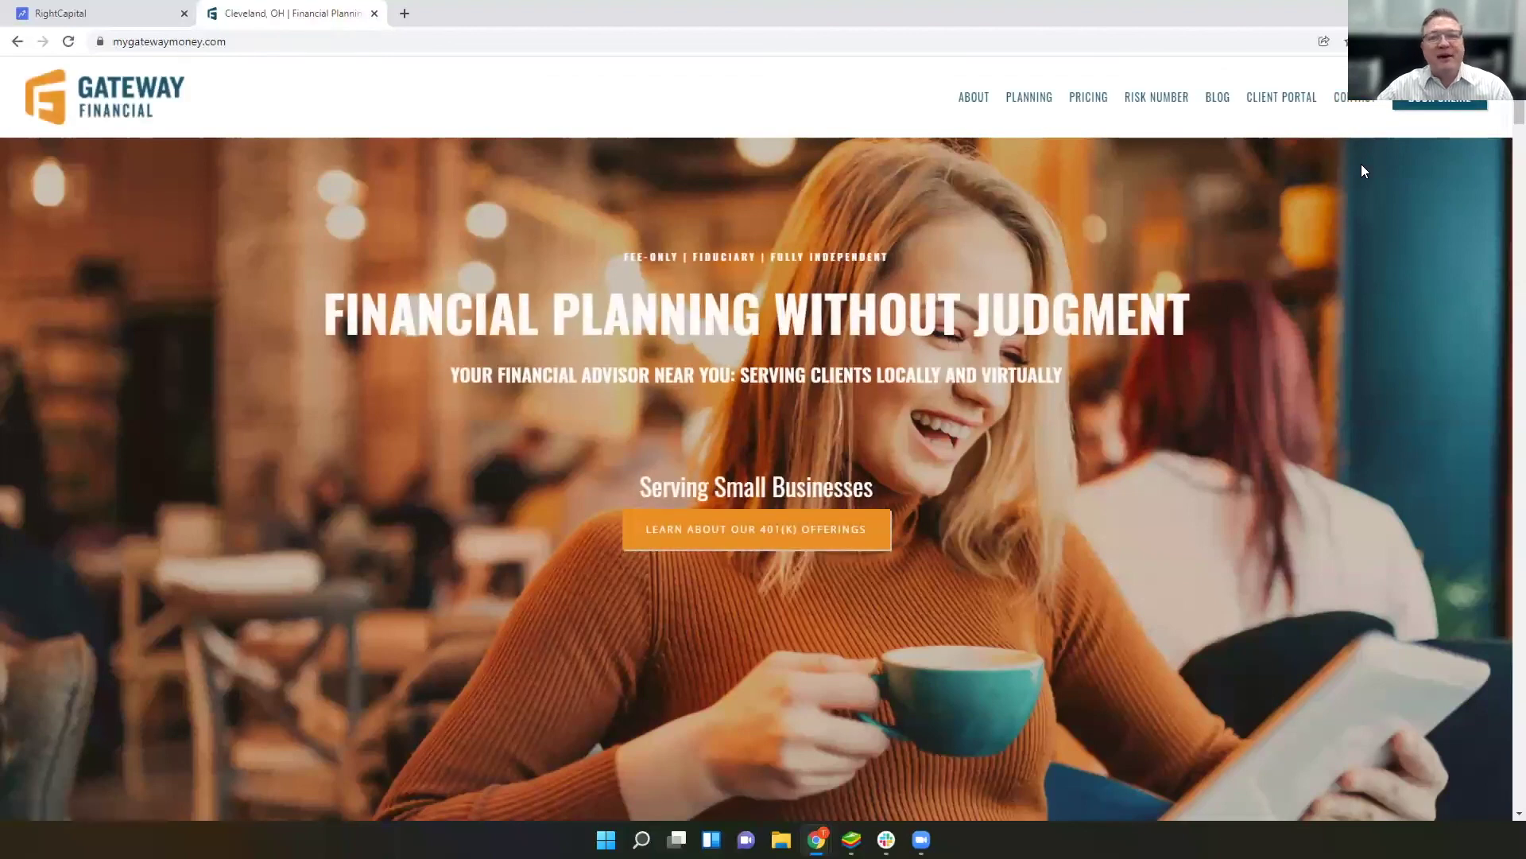
- Open the site's online booking, view the calendar for a Client 60 Minute Meeting, and return to the meeting types
click(1427, 104)
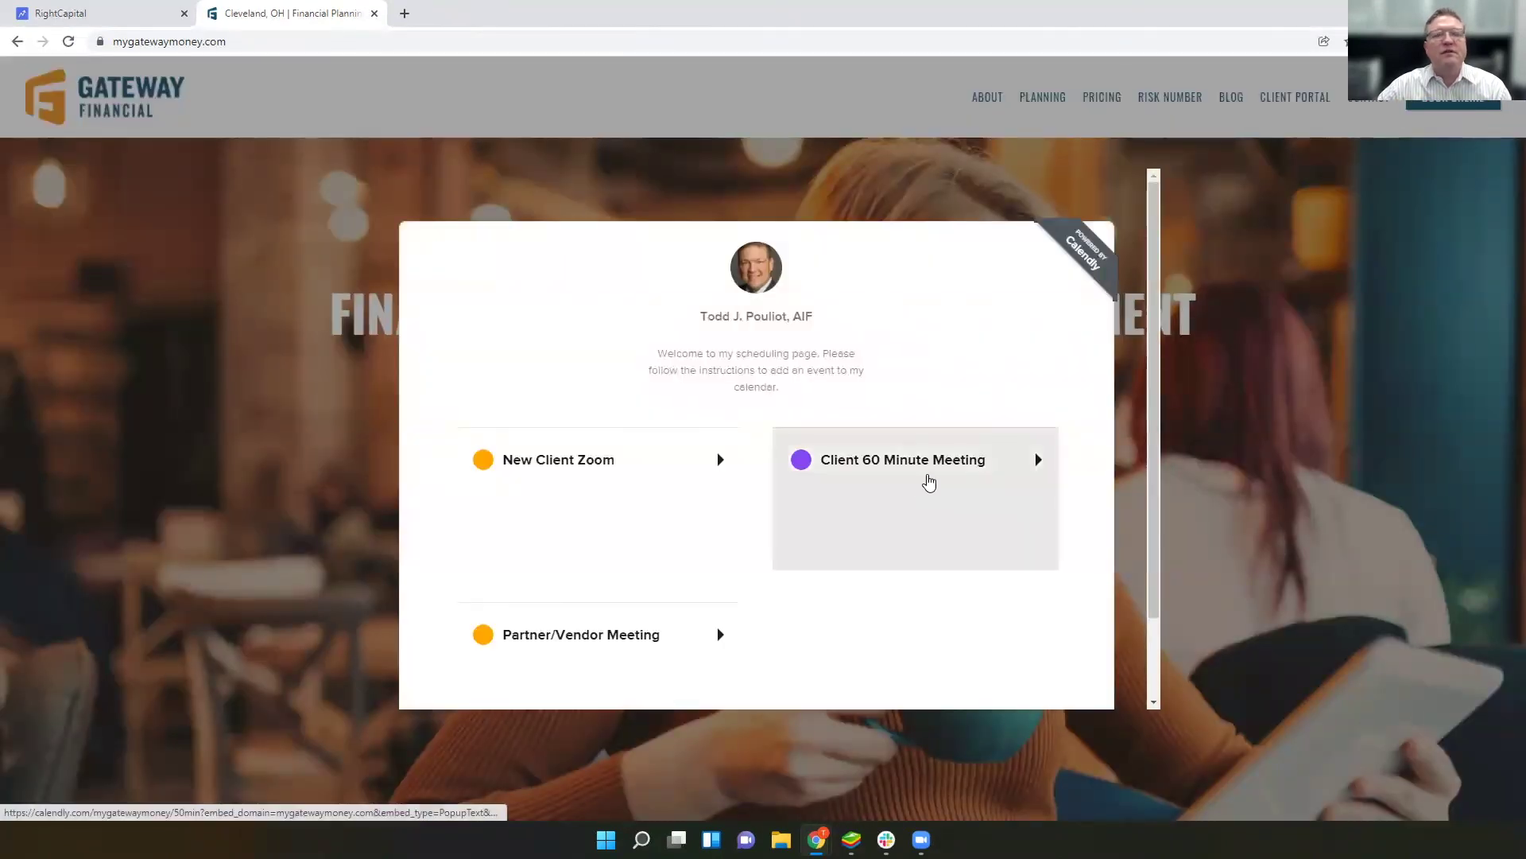
click(929, 482)
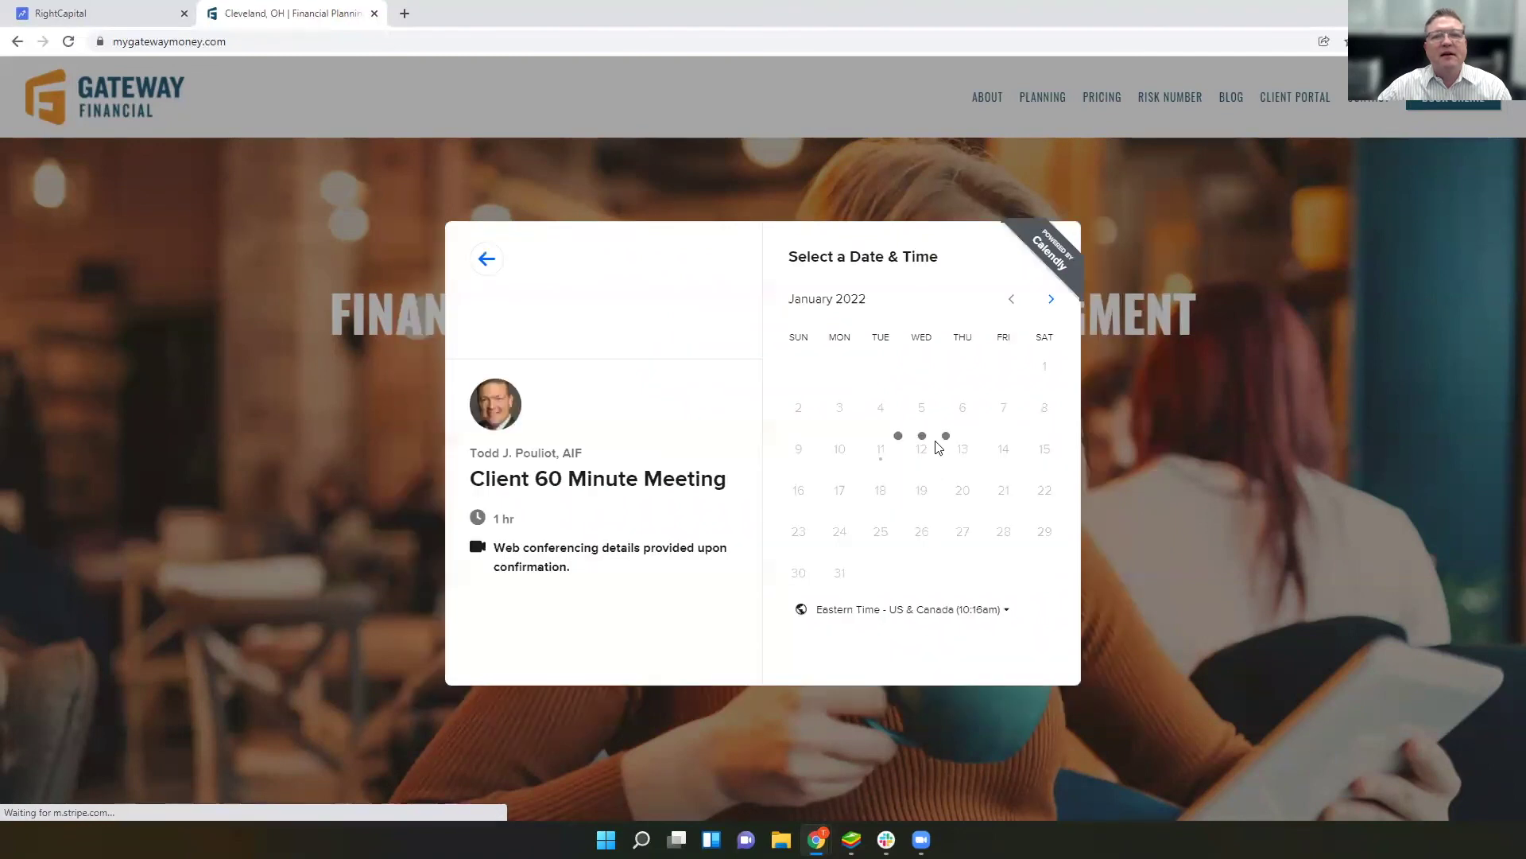
click(488, 260)
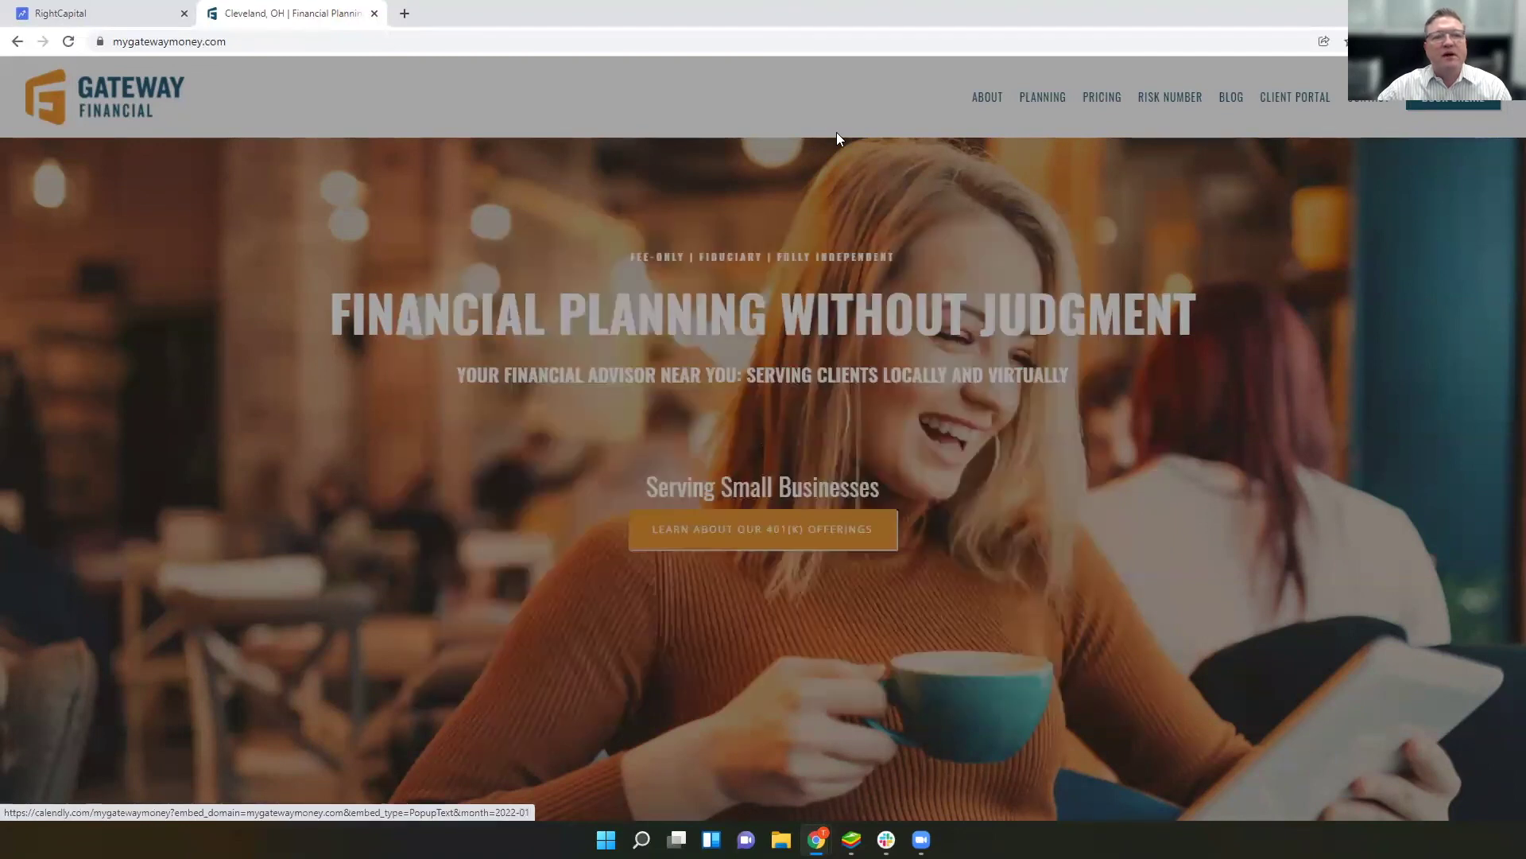